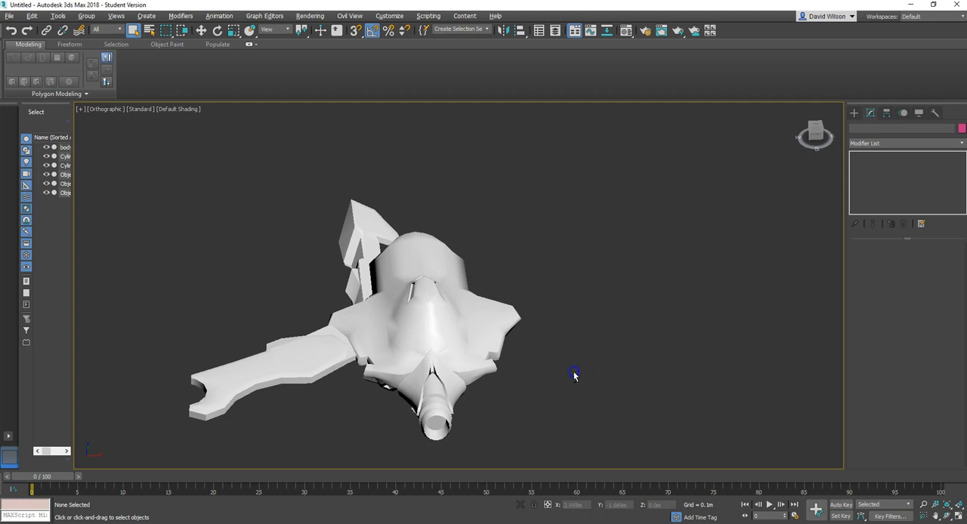
# Step: Select the ship's body object, isolate it, and display its edged faces
pyautogui.click(505, 293)
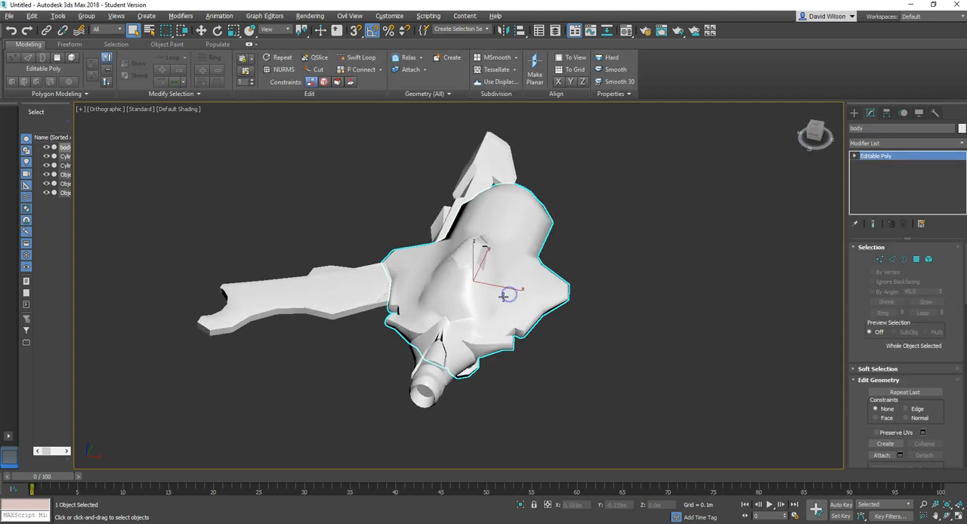
pyautogui.keyDown('alt'); pyautogui.moveTo(505, 296); pyautogui.dragTo(499, 325, button='middle'); pyautogui.keyUp('alt')
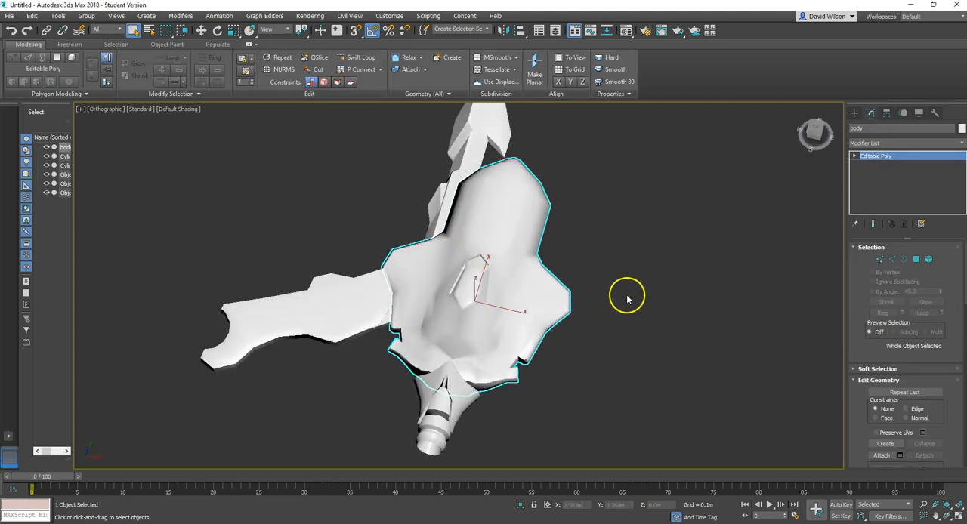
pyautogui.keyDown('alt'); pyautogui.moveTo(586, 326); pyautogui.dragTo(511, 300, button='middle'); pyautogui.keyUp('alt')
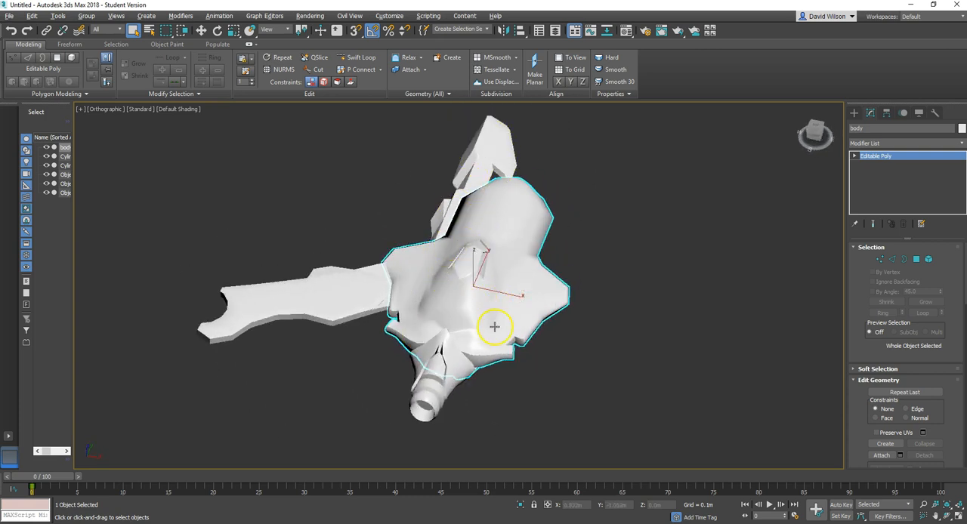
pyautogui.keyDown('alt'); pyautogui.moveTo(502, 333); pyautogui.dragTo(492, 340, button='middle'); pyautogui.keyUp('alt')
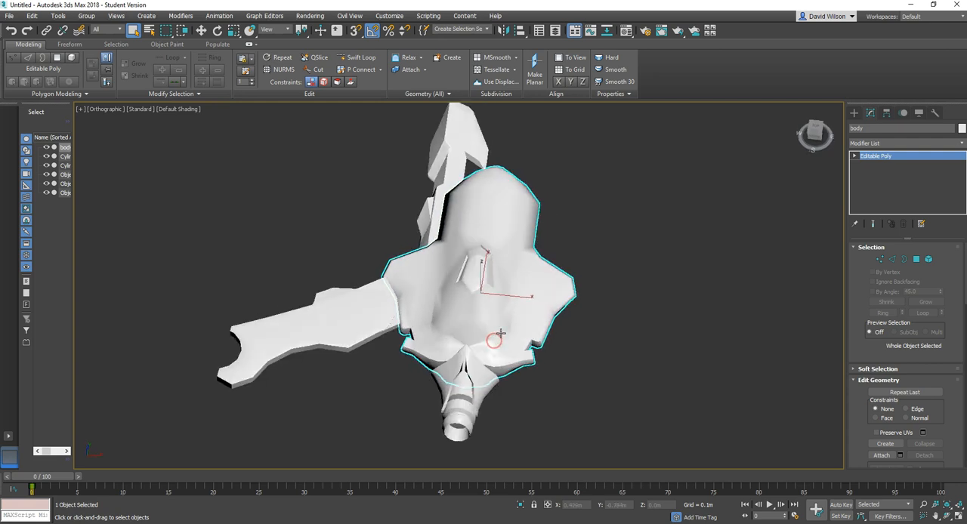
pyautogui.keyDown('alt'); pyautogui.moveTo(551, 335); pyautogui.dragTo(514, 307, button='middle'); pyautogui.keyUp('alt')
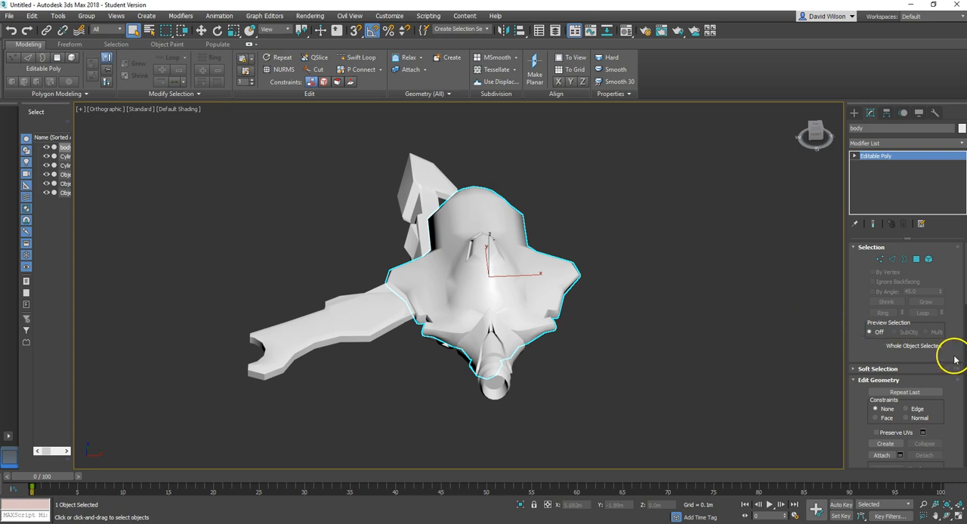
pyautogui.hotkey('alt', 'q')
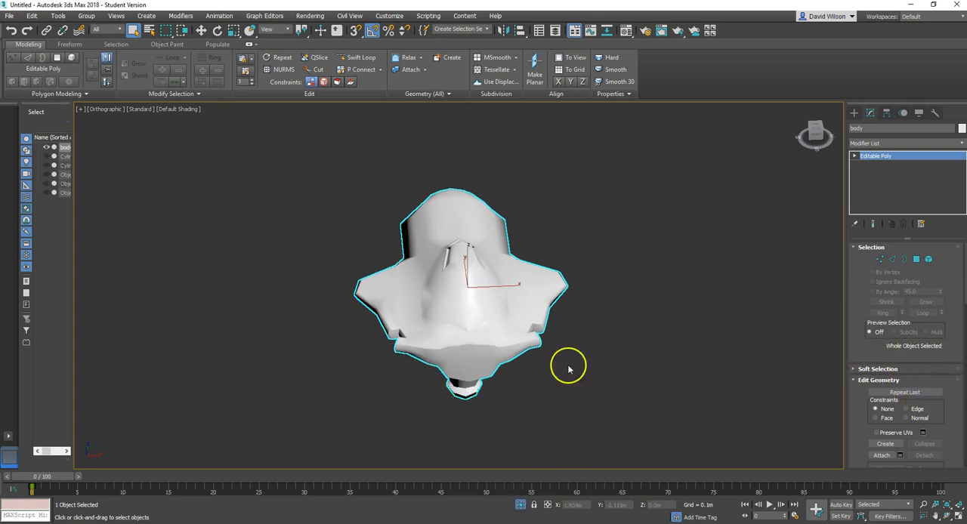
pyautogui.press('1')
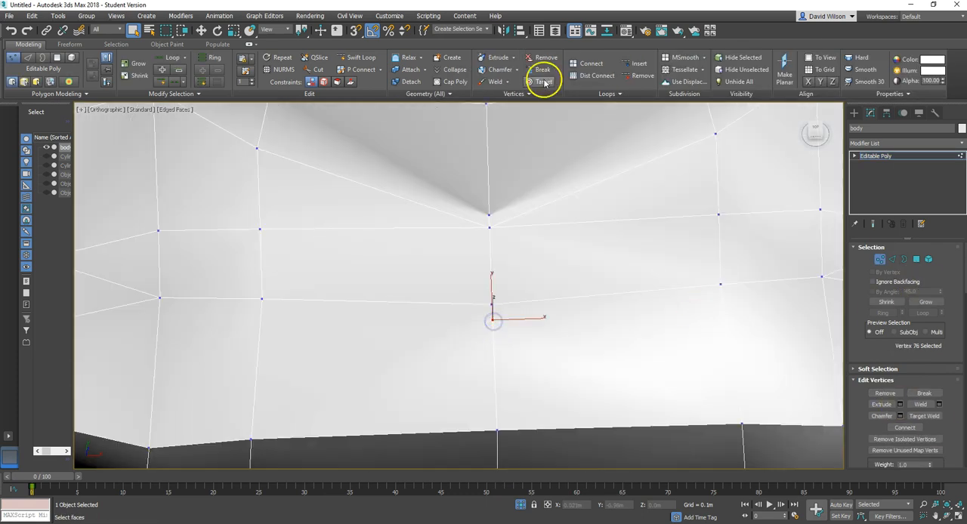
pyautogui.click(532, 83)
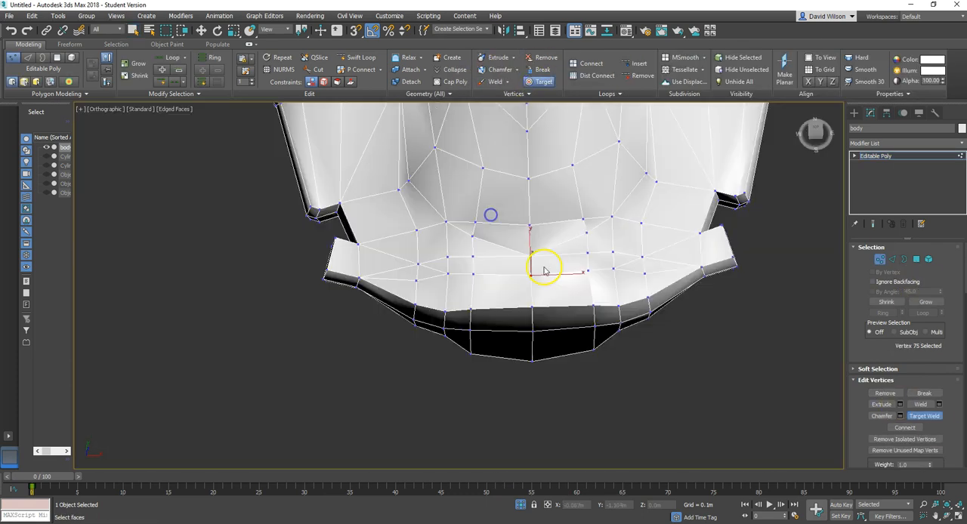
pyautogui.click(879, 259)
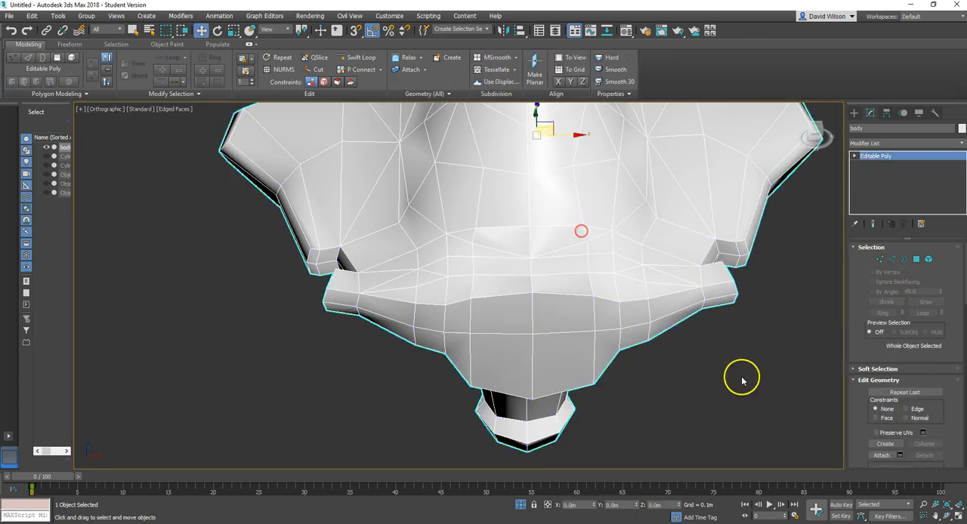
# Step: Inspect the isolated body's mesh and end the isolation with the body still selected
pyautogui.scroll(-8, 554, 222)
pyautogui.keyDown('alt'); pyautogui.moveTo(554, 222); pyautogui.dragTo(581, 305, button='middle'); pyautogui.keyUp('alt')
pyautogui.hotkey('alt', 'q')
pyautogui.scroll(5, 563, 263)
pyautogui.click(564, 263)
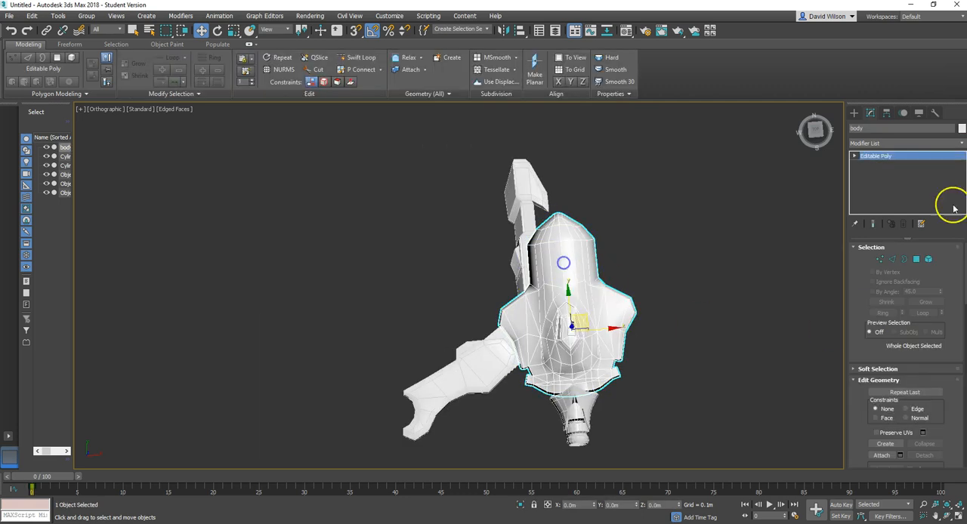
# Step: Attach the tail fin, the long side wing and the wing's shoulder piece to the body, matching material IDs to material
pyautogui.click(882, 456)
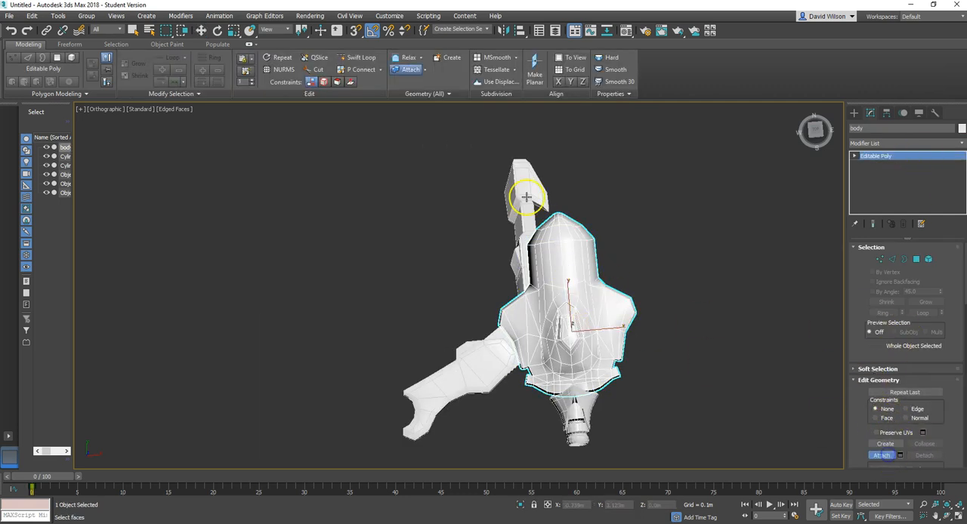
pyautogui.click(520, 180)
pyautogui.click(536, 252)
pyautogui.click(470, 382)
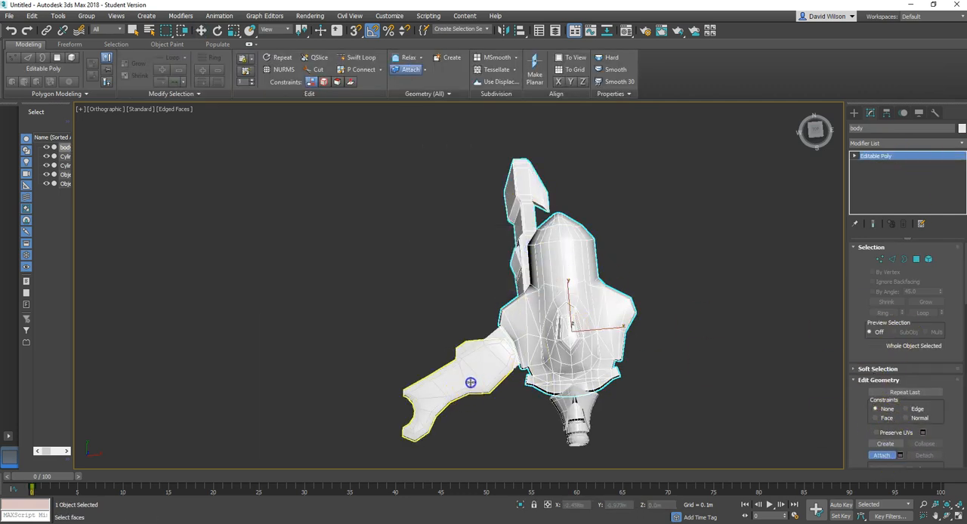
pyautogui.click(536, 252)
pyautogui.click(501, 328)
pyautogui.click(536, 251)
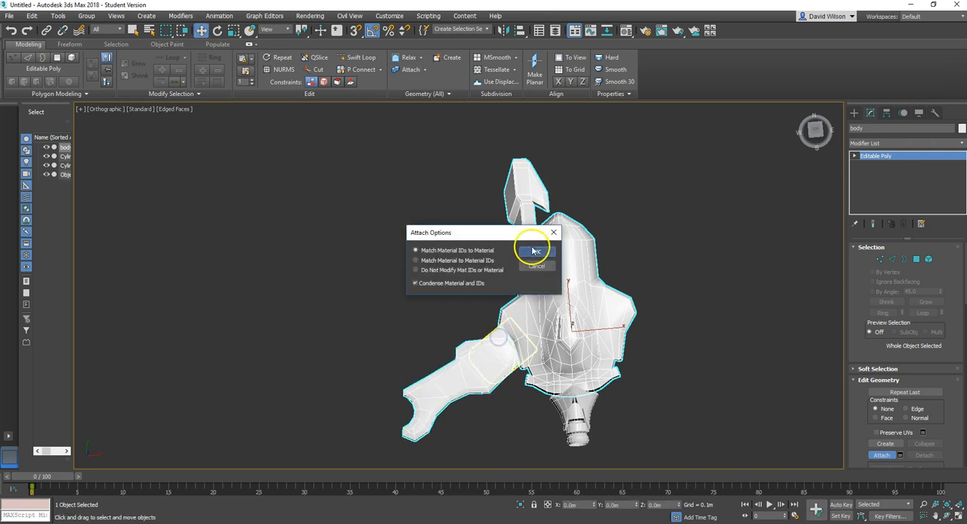
# Step: Attach the two cylinder parts at the ship's nose to the body, matching material IDs to material, and deselect the combined mesh
pyautogui.click(588, 403)
pyautogui.click(536, 251)
pyautogui.click(579, 424)
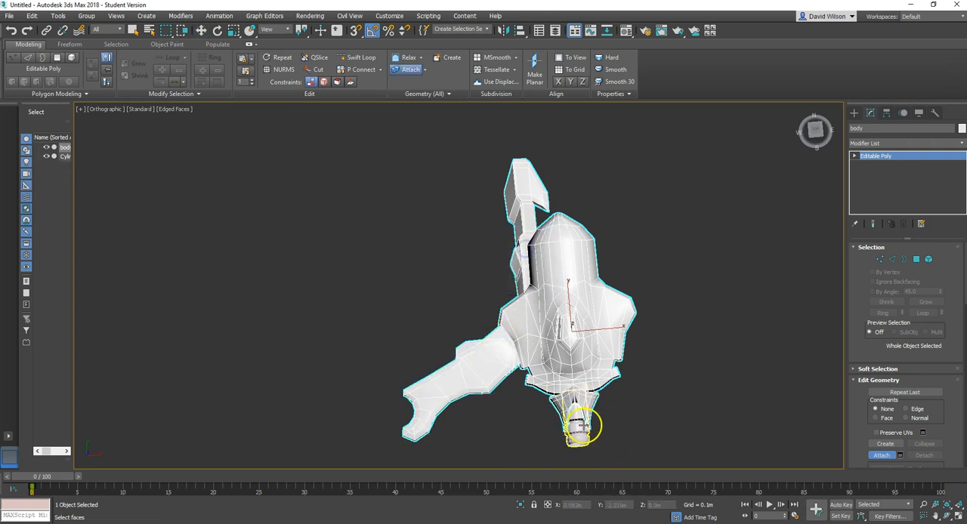
pyautogui.click(536, 251)
pyautogui.keyDown('alt'); pyautogui.moveTo(641, 382); pyautogui.dragTo(643, 323, button='middle'); pyautogui.keyUp('alt')
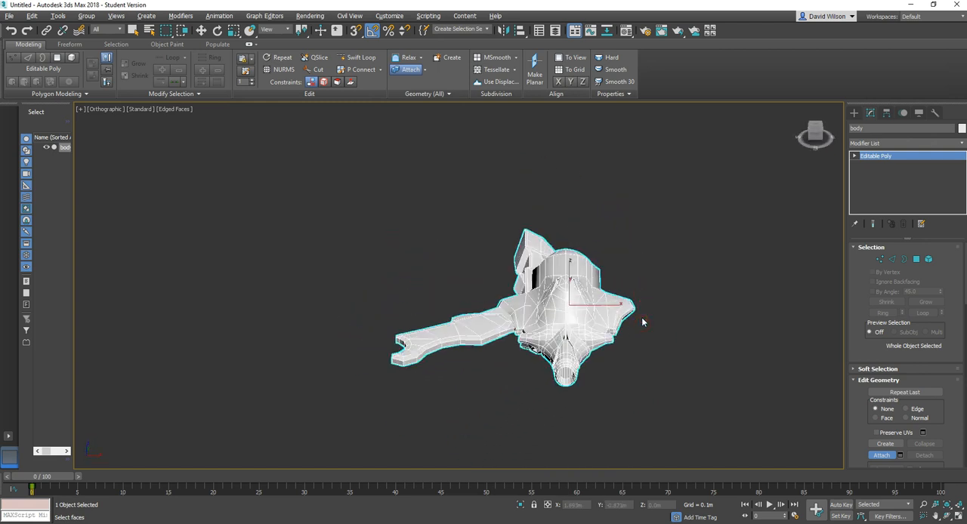
pyautogui.click(878, 453)
pyautogui.press('n')
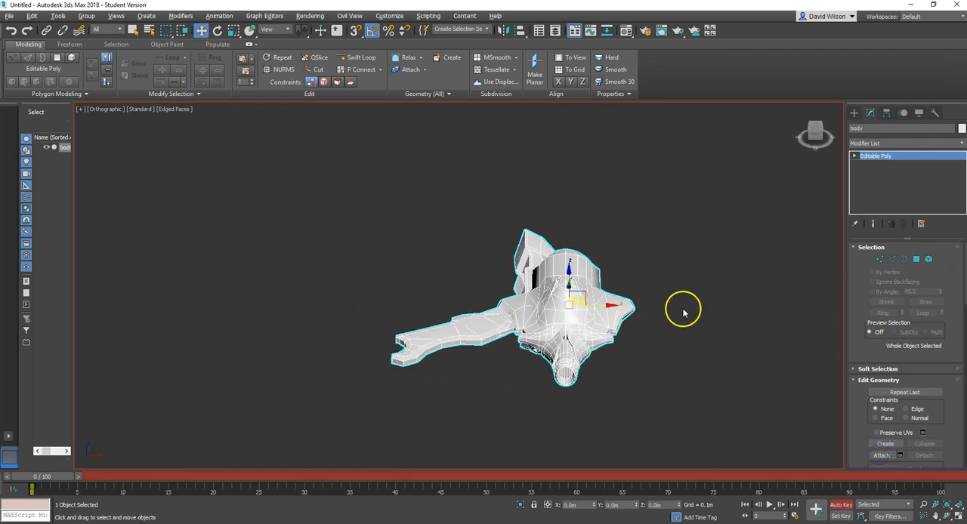
pyautogui.press('n')
pyautogui.click(676, 329)
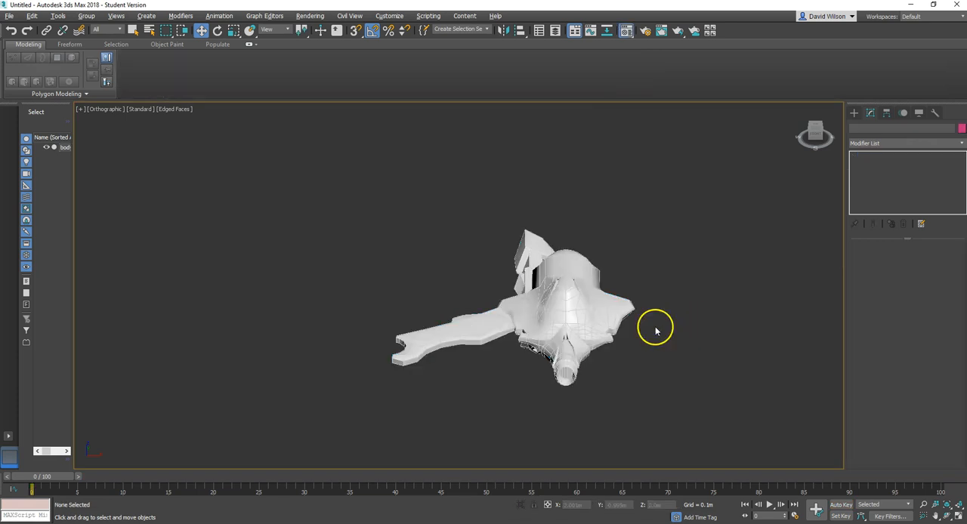
# Step: Name the pale yellow material "ship" and assign it to the combined ship mesh
pyautogui.press('m')
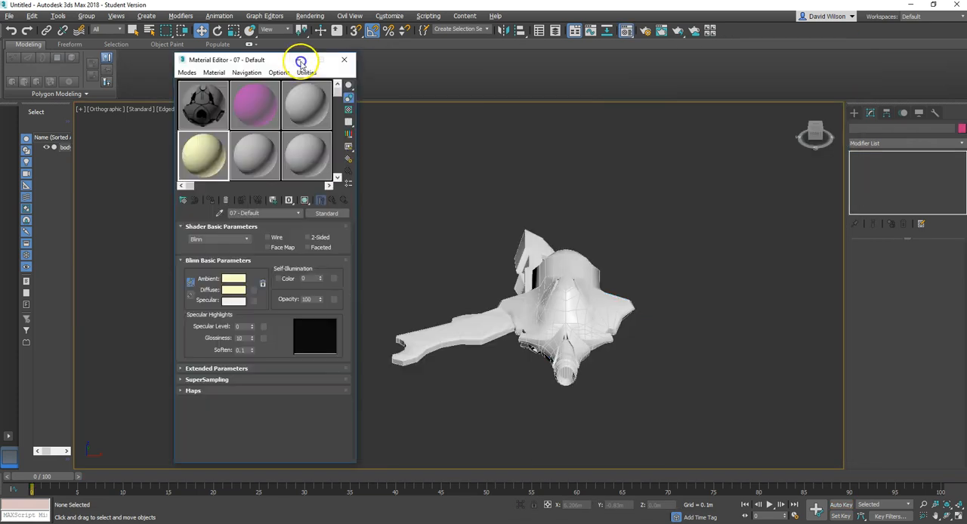
pyautogui.moveTo(277, 58); pyautogui.dragTo(216, 57)
pyautogui.moveTo(521, 308); pyautogui.dragTo(576, 291)
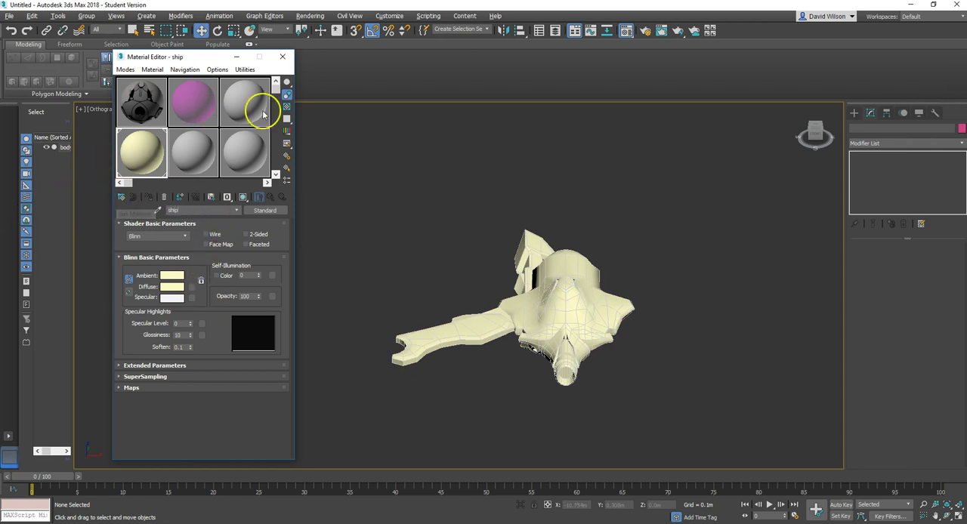
pyautogui.click(282, 57)
# Step: Select the combined ship mesh and add an Unwrap UVW modifier to it
pyautogui.moveTo(476, 301)
pyautogui.keyDown('alt'); pyautogui.mouseDown(button='middle')
pyautogui.moveTo(484, 359)
pyautogui.moveTo(579, 317)
pyautogui.moveTo(479, 307)
pyautogui.mouseUp(button='middle'); pyautogui.keyUp('alt')
pyautogui.scroll(3, 554, 286)
pyautogui.scroll(-2, 554, 287)
pyautogui.keyDown('alt'); pyautogui.moveTo(555, 287); pyautogui.dragTo(551, 352, button='middle'); pyautogui.keyUp('alt')
pyautogui.scroll(-4, 558, 318)
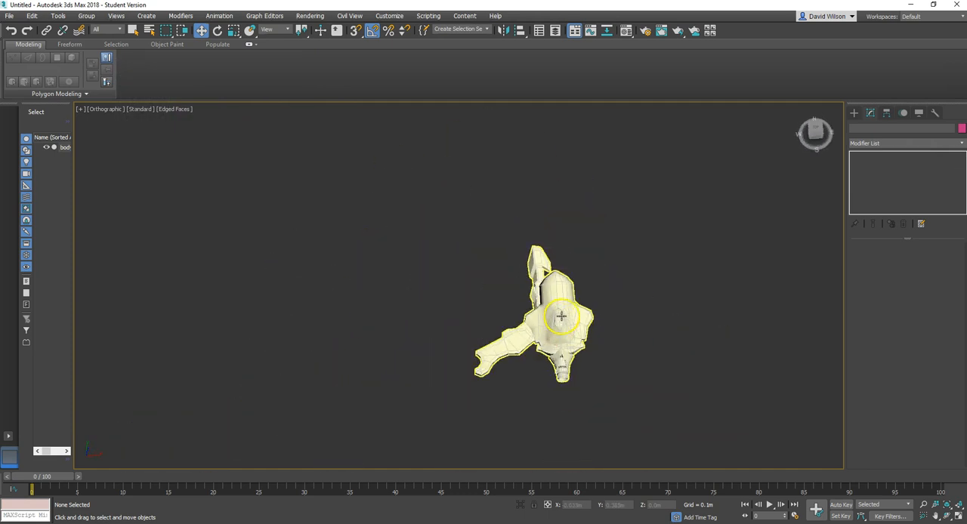
pyautogui.scroll(6, 563, 310)
pyautogui.keyDown('alt'); pyautogui.moveTo(572, 328); pyautogui.dragTo(548, 319, button='middle'); pyautogui.keyUp('alt')
pyautogui.click(548, 319)
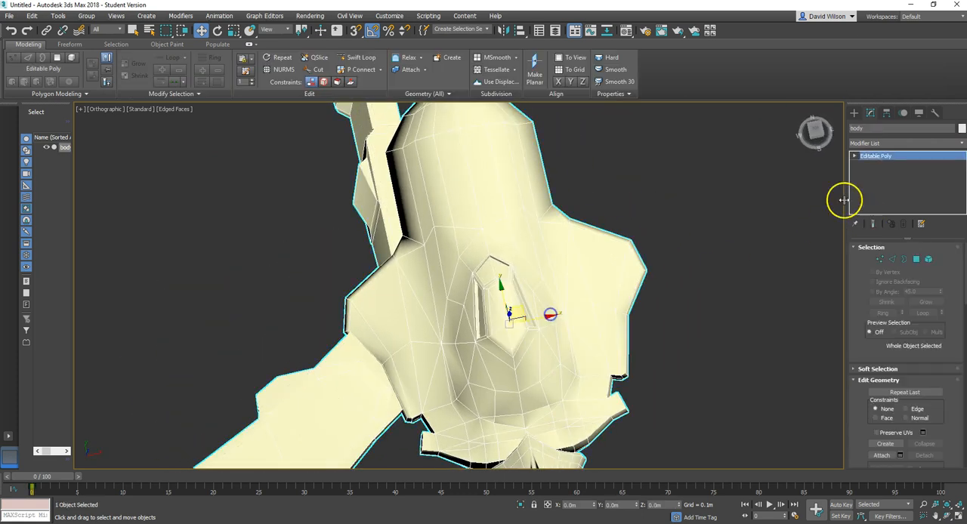
pyautogui.click(962, 144)
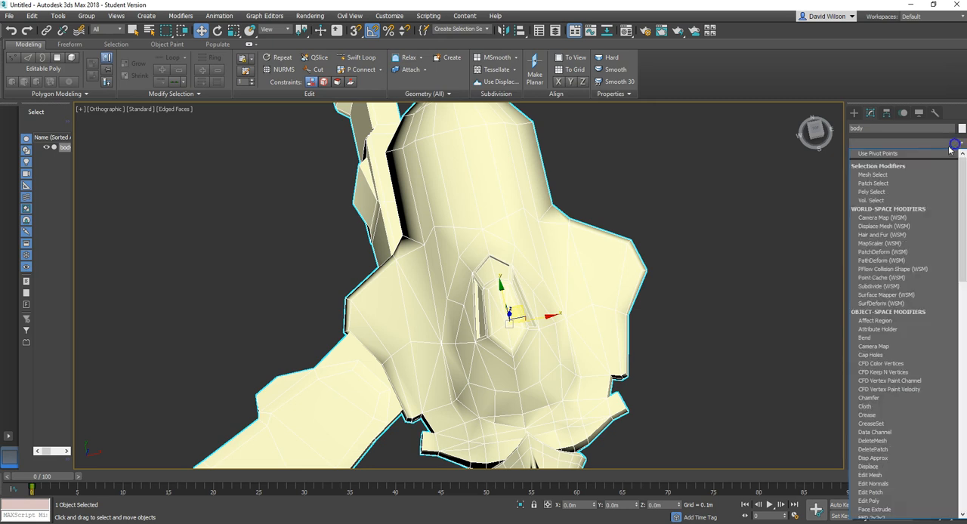
pyautogui.press('u')
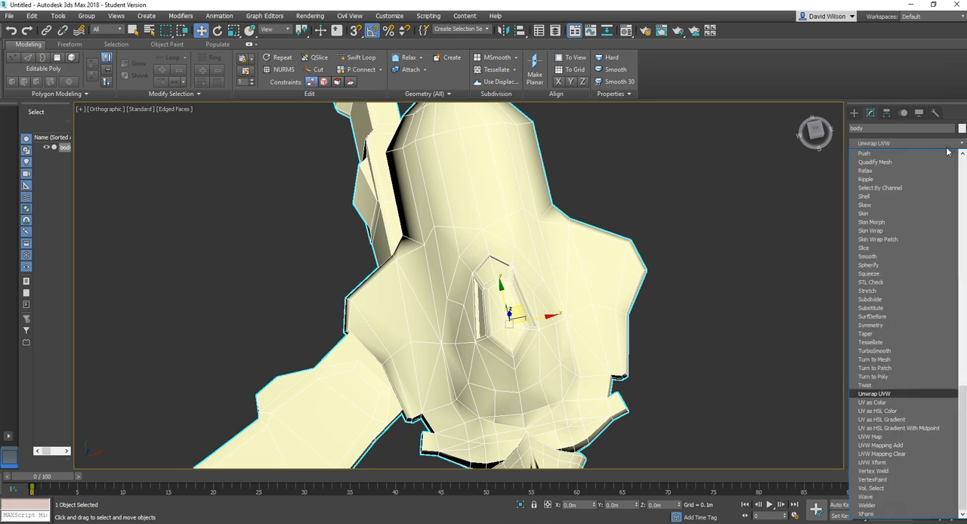
pyautogui.click(879, 394)
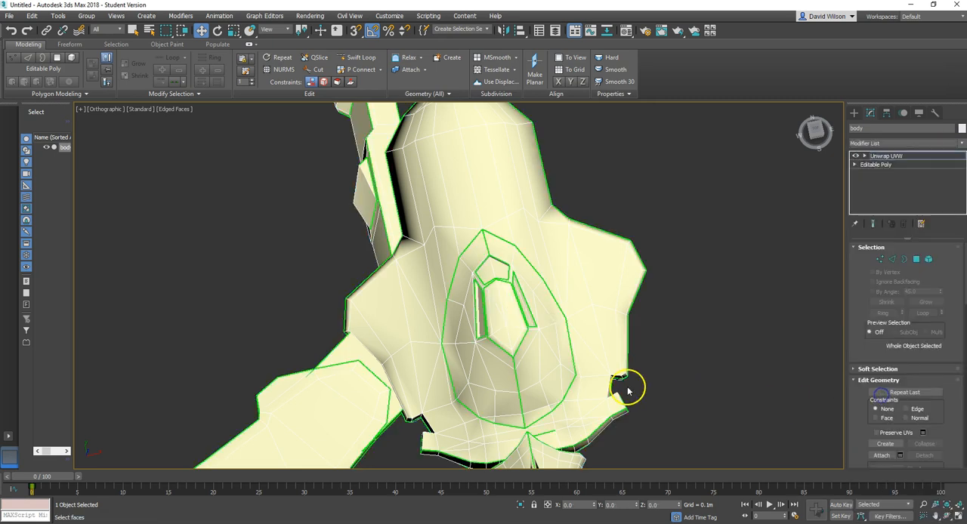
# Step: Open the UV editor for the ship's Unwrap UVW modifier and maximize its window
pyautogui.keyDown('alt'); pyautogui.moveTo(710, 339); pyautogui.dragTo(662, 294, button='middle'); pyautogui.keyUp('alt')
pyautogui.click(903, 310)
pyautogui.click(905, 276)
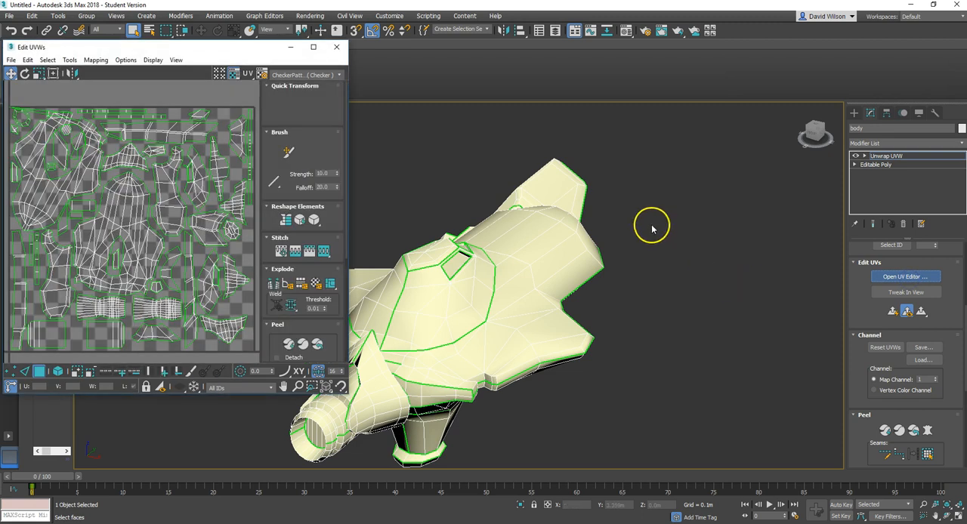
pyautogui.click(313, 47)
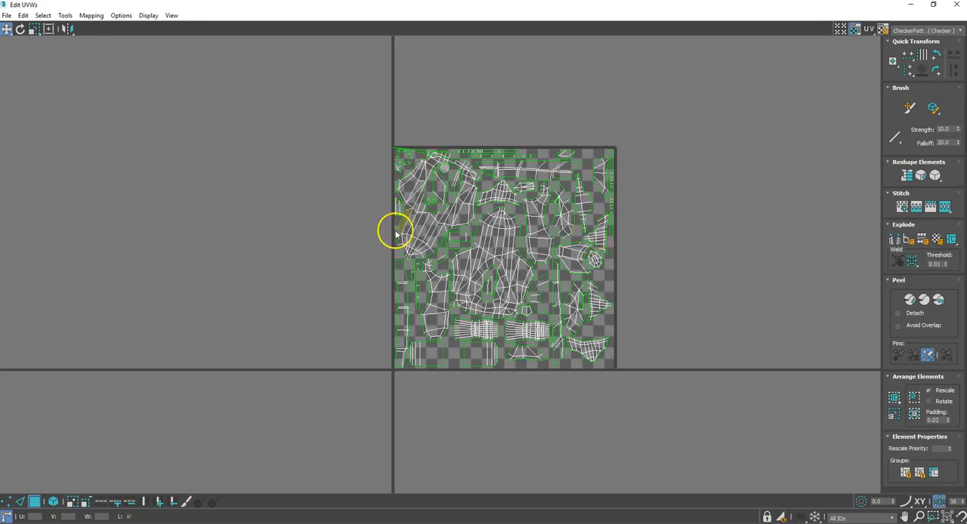
pyautogui.scroll(4, 418, 198)
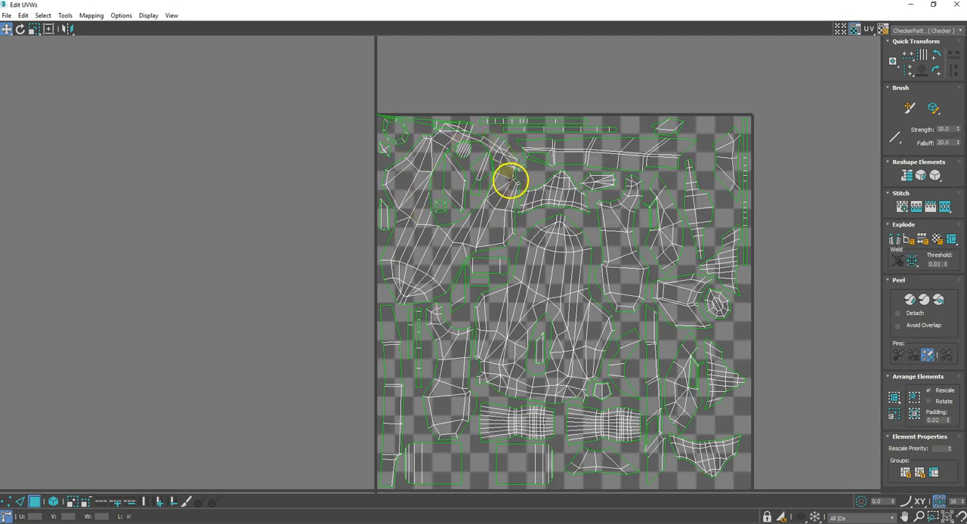
# Step: Turn on element selection and move the large overlapping body shell with the oval hole out to the left of the UV tile
pyautogui.click(54, 502)
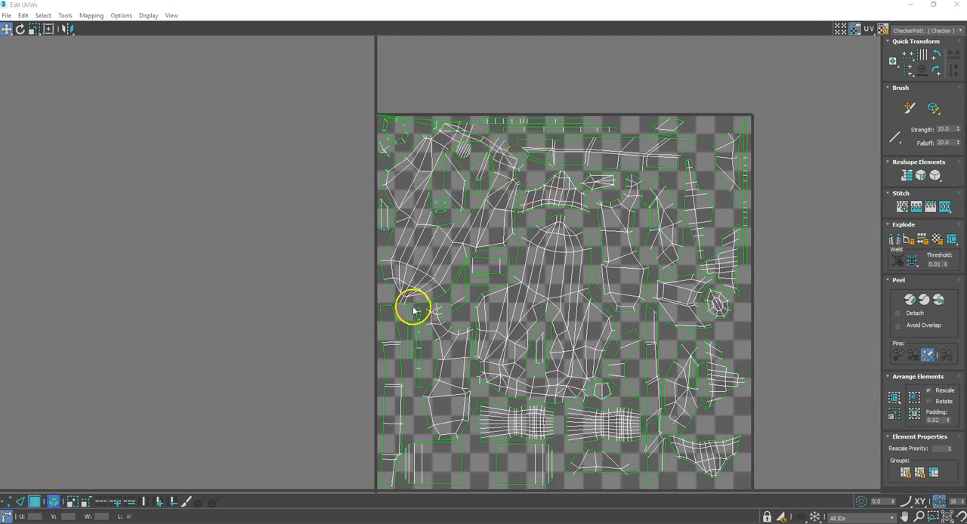
pyautogui.moveTo(401, 250); pyautogui.dragTo(230, 276)
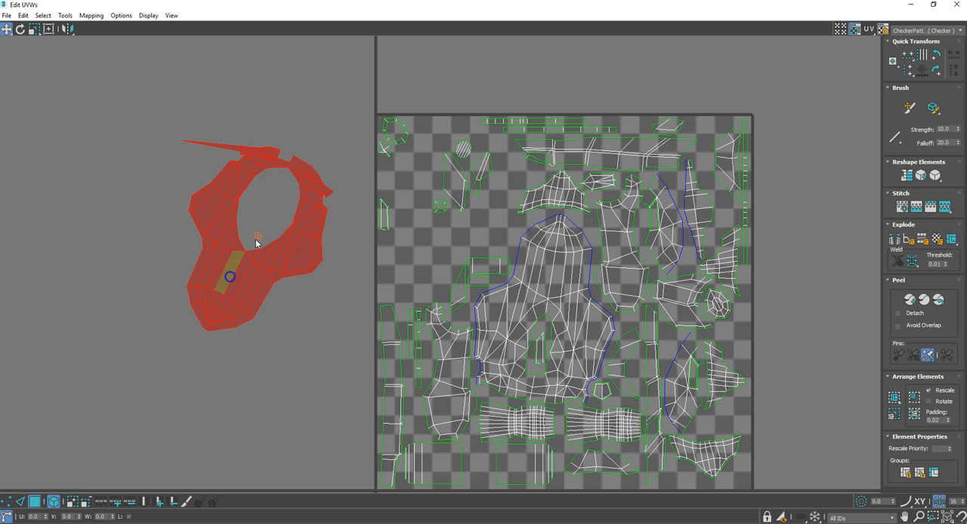
pyautogui.click(326, 134)
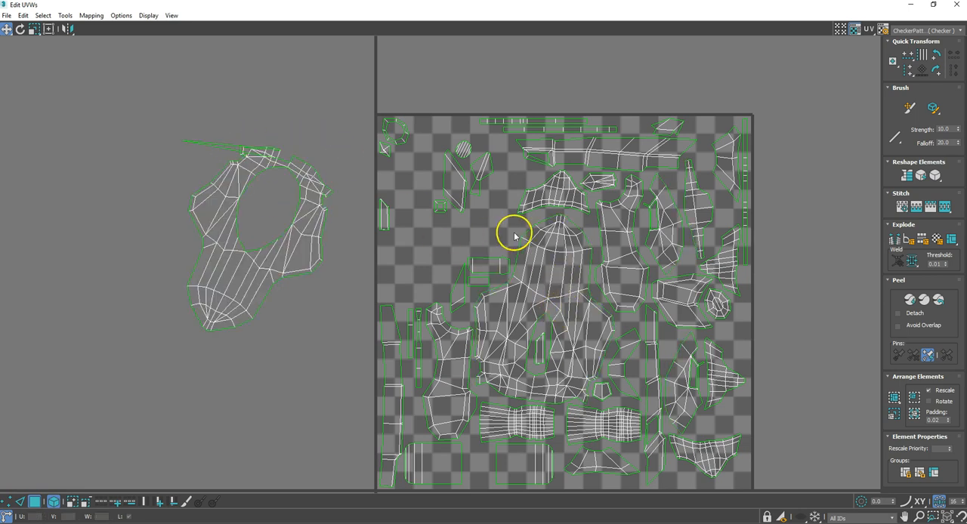
# Step: Move the second large body shell and one narrow pointed shell out of the UV tile, beside the first shell
pyautogui.scroll(-3, 382, 220)
pyautogui.scroll(3, 324, 272)
pyautogui.moveTo(644, 254); pyautogui.dragTo(185, 171)
pyautogui.click(261, 292)
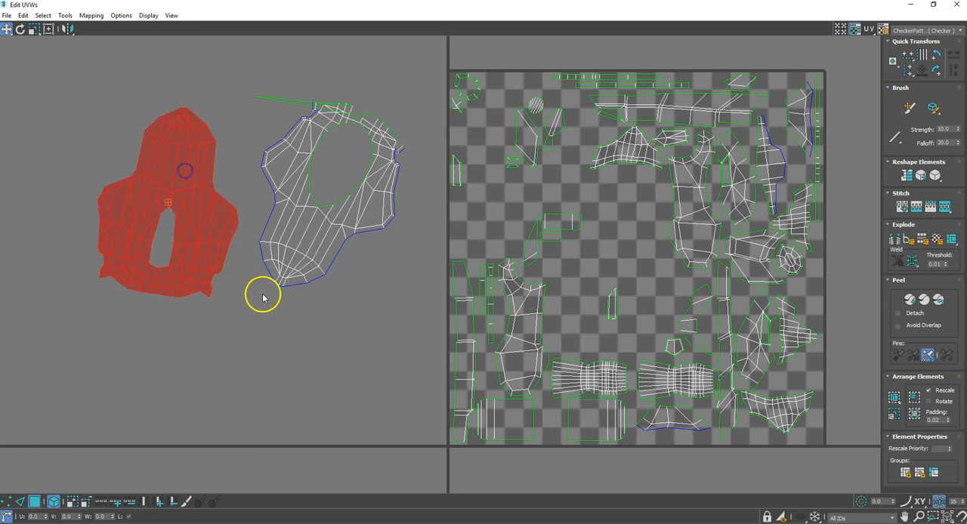
pyautogui.moveTo(775, 163); pyautogui.dragTo(357, 348)
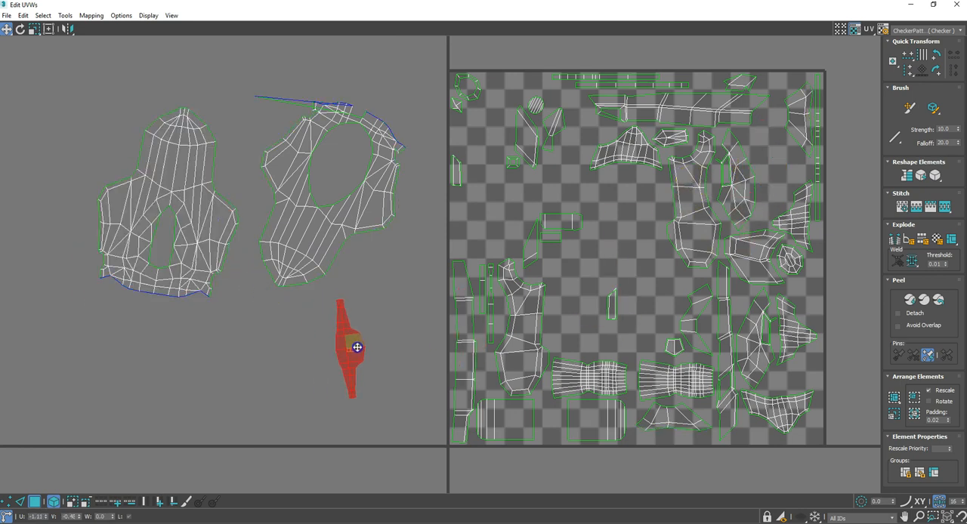
pyautogui.click(409, 352)
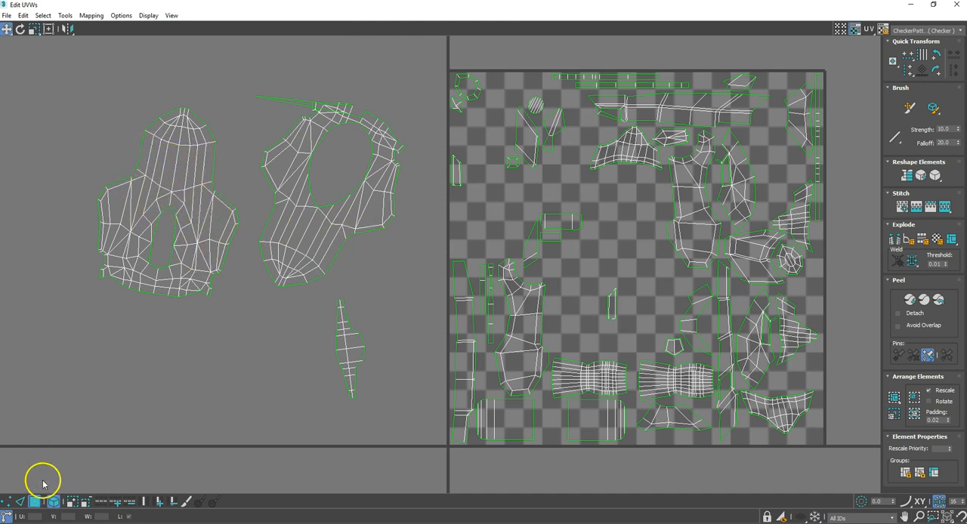
# Step: Restore the UV editor to a resized floating window beside the ship, showing the whole UV layout
pyautogui.click(35, 501)
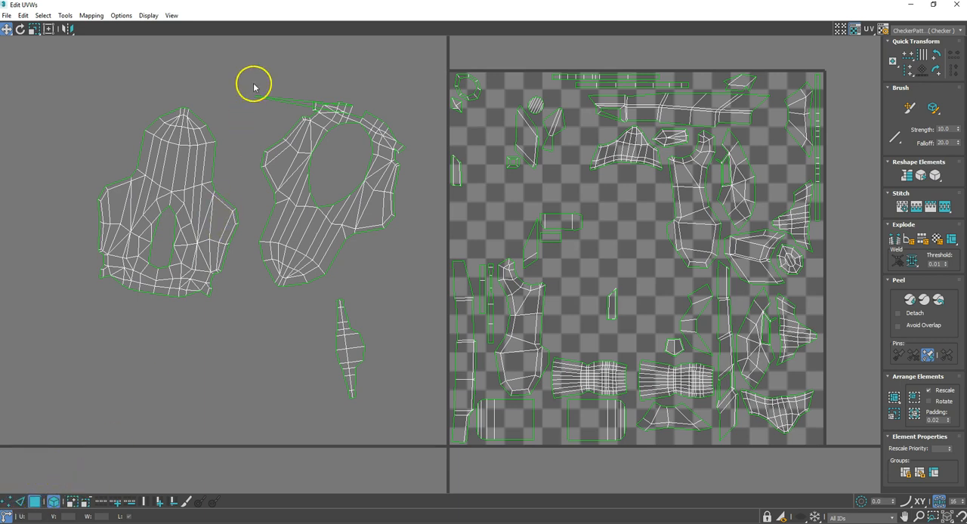
pyautogui.moveTo(242, 8); pyautogui.dragTo(486, 36)
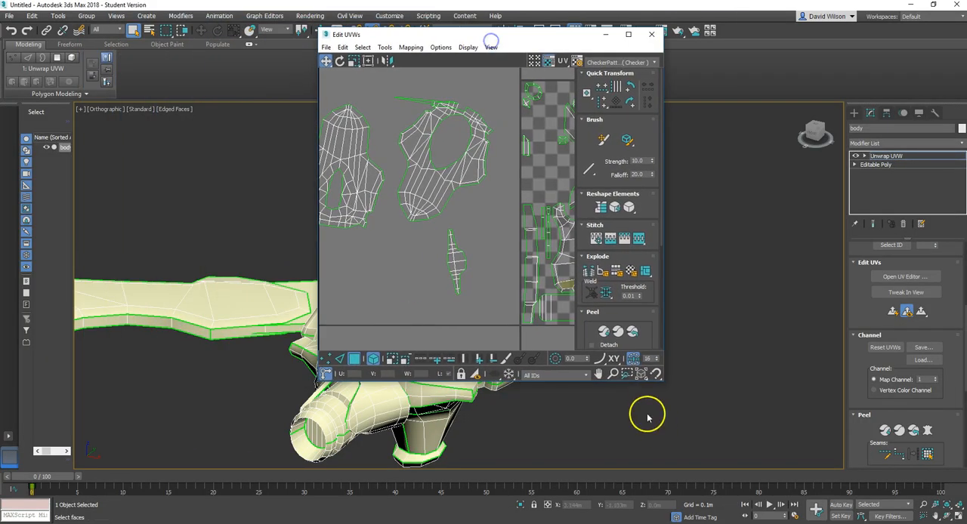
pyautogui.moveTo(657, 381); pyautogui.dragTo(864, 495)
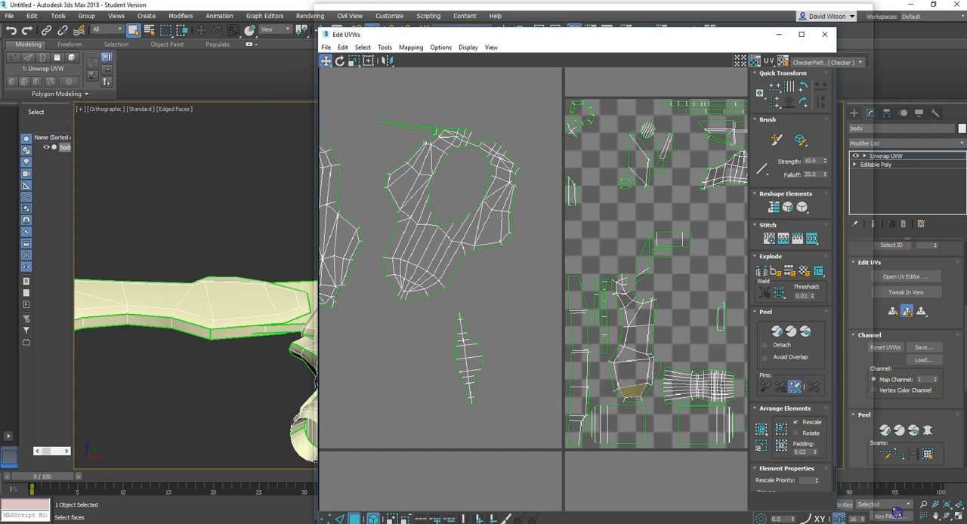
pyautogui.scroll(2, 523, 378)
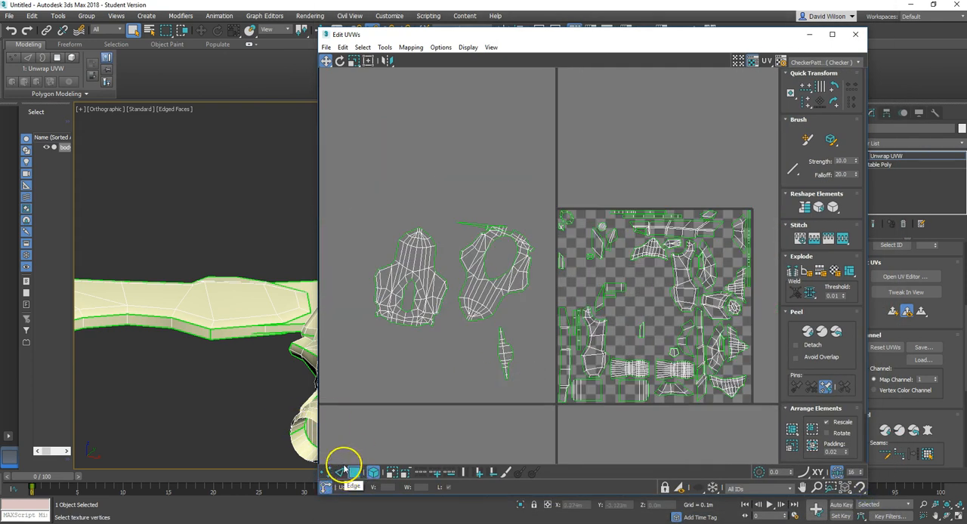
# Step: Widen the UV editor window and switch to edge selection on the oval-hole shell with element selection off
pyautogui.moveTo(316, 108); pyautogui.dragTo(62, 92)
pyautogui.scroll(3, 294, 250)
pyautogui.scroll(-1, 313, 275)
pyautogui.scroll(4, 431, 199)
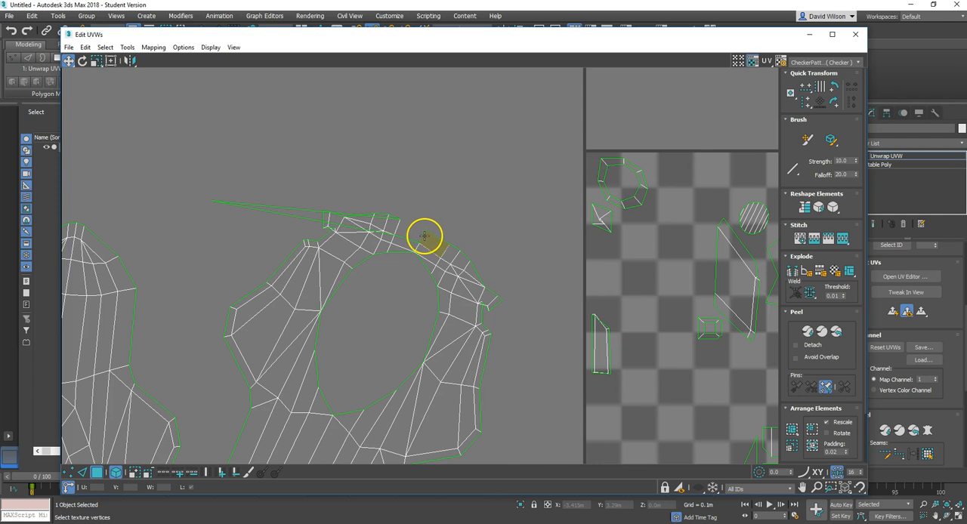
pyautogui.click(425, 237)
pyautogui.click(83, 472)
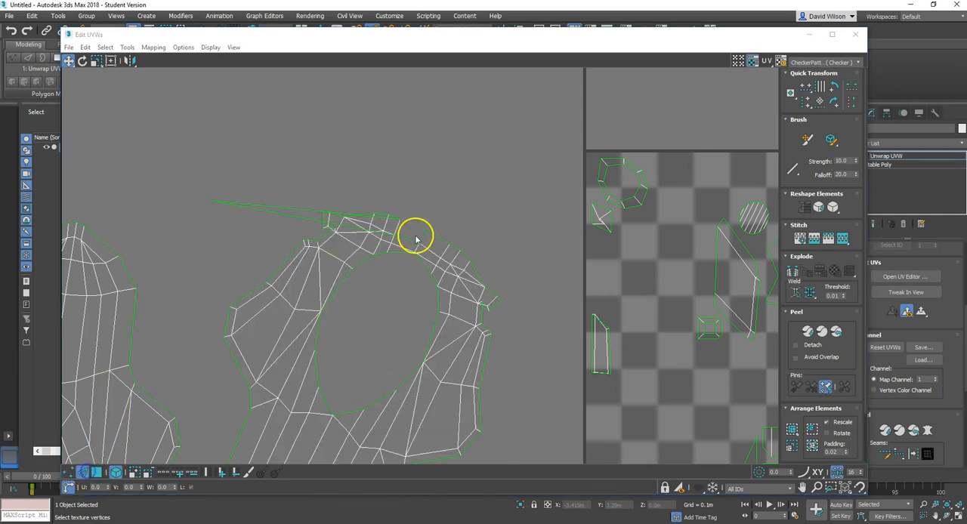
pyautogui.click(423, 238)
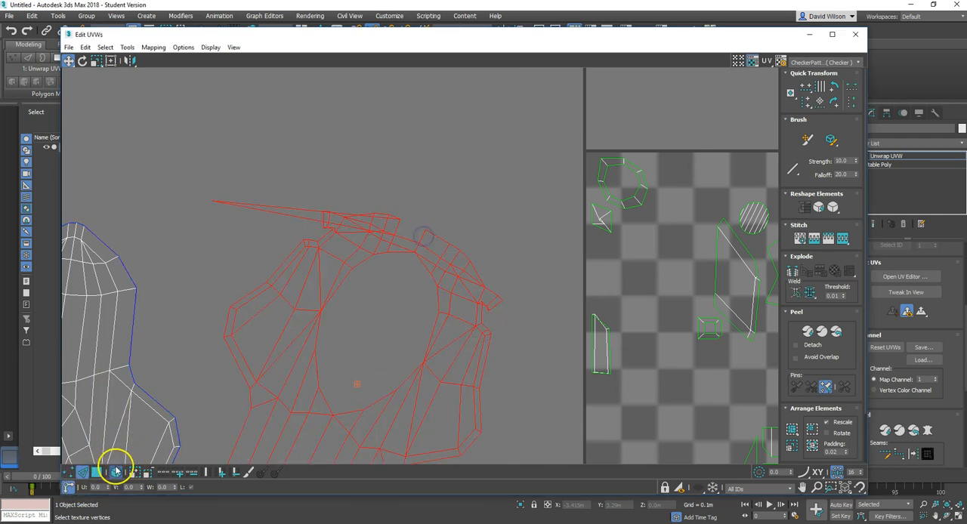
pyautogui.click(116, 473)
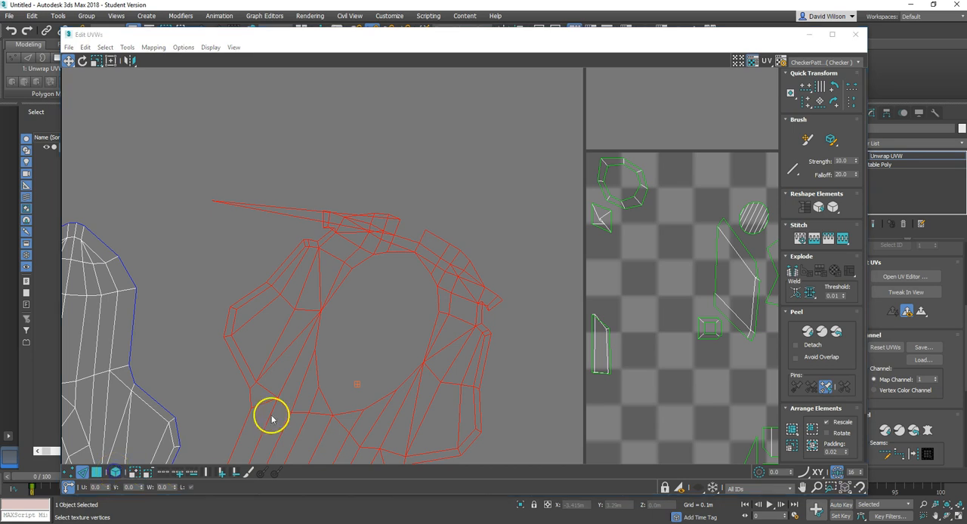
pyautogui.click(447, 219)
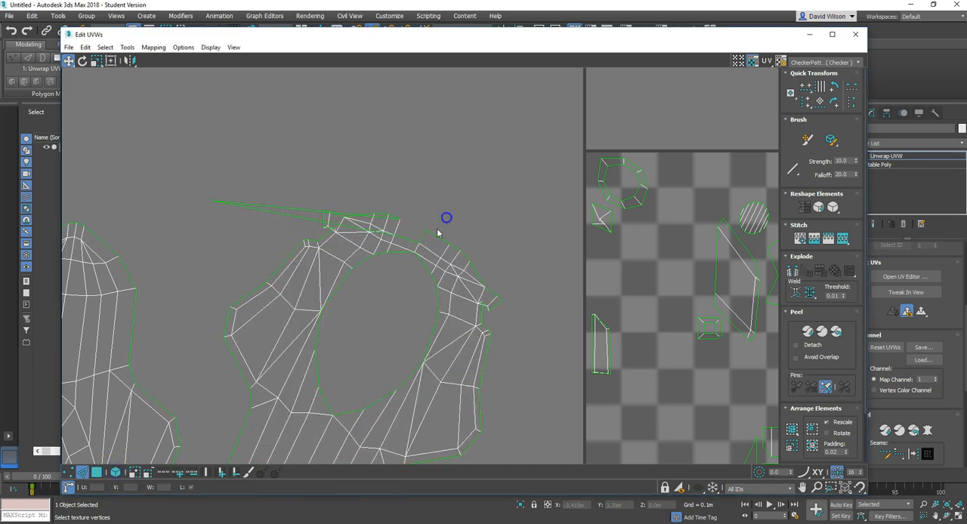
# Step: Stitch the selected open edge on the upper rim of the oval-hole shell with Align Clusters, Scale Clusters and a bias of 0.0
pyautogui.rightClick(424, 237)
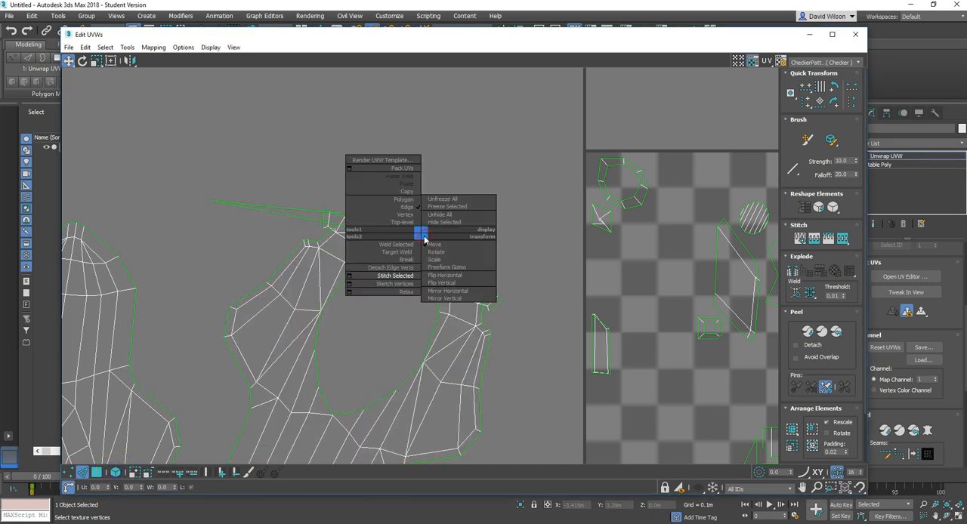
pyautogui.click(405, 278)
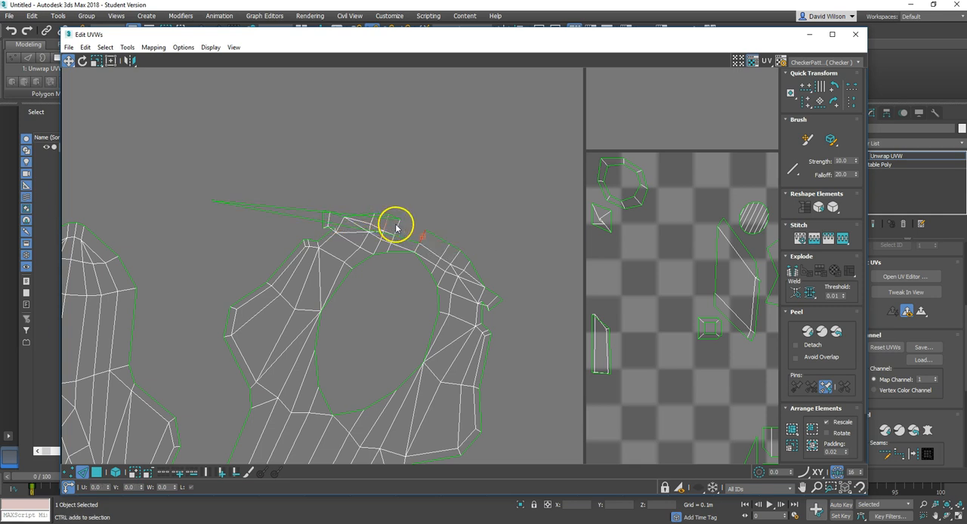
pyautogui.scroll(4, 410, 219)
pyautogui.scroll(3, 428, 255)
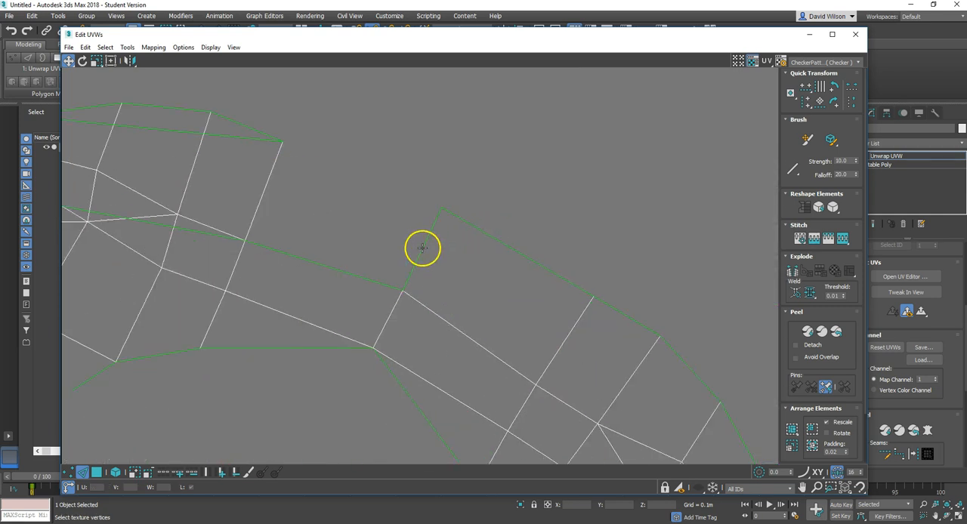
pyautogui.rightClick(423, 249)
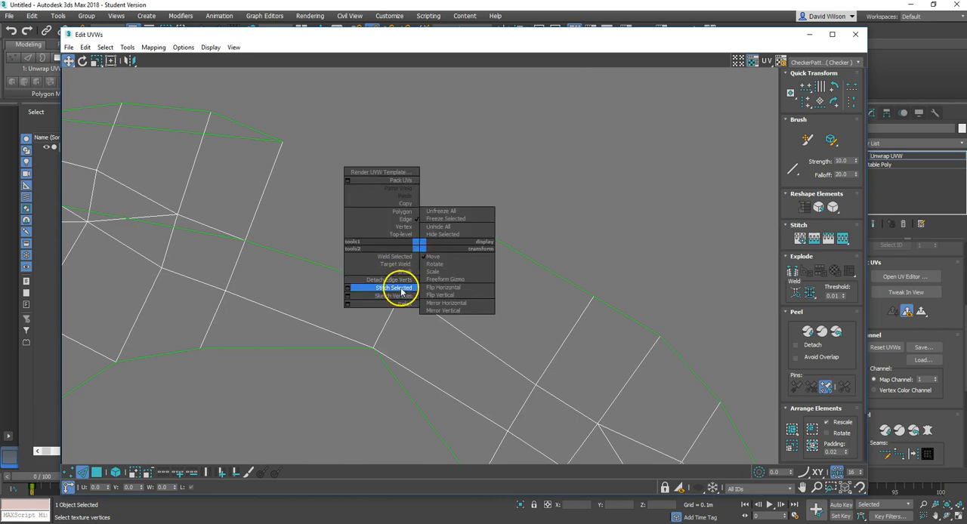
pyautogui.click(354, 289)
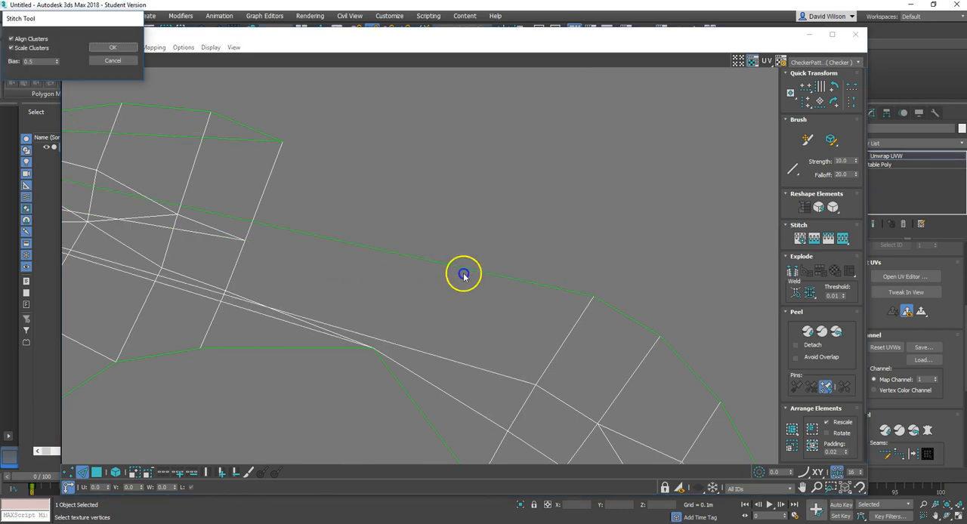
pyautogui.scroll(-3, 443, 276)
pyautogui.moveTo(58, 65); pyautogui.dragTo(86, 259)
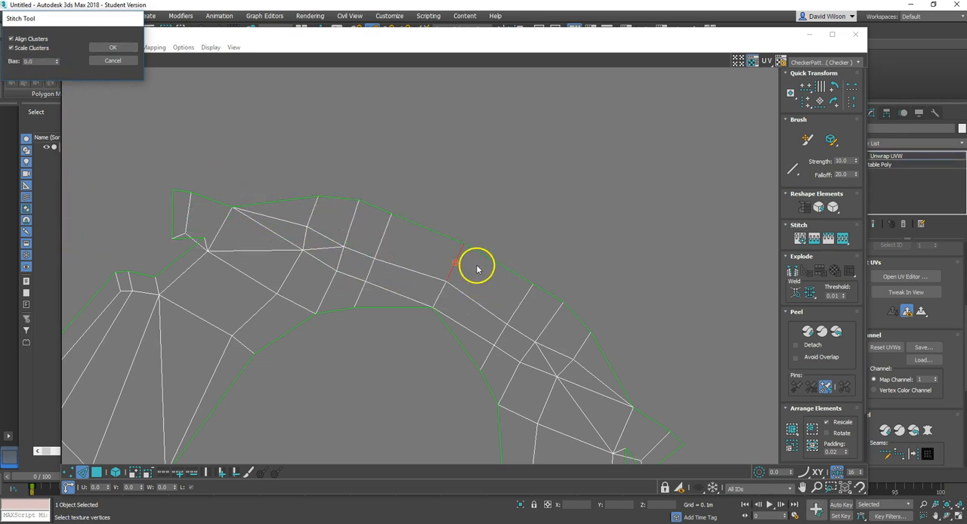
pyautogui.click(124, 48)
pyautogui.click(589, 274)
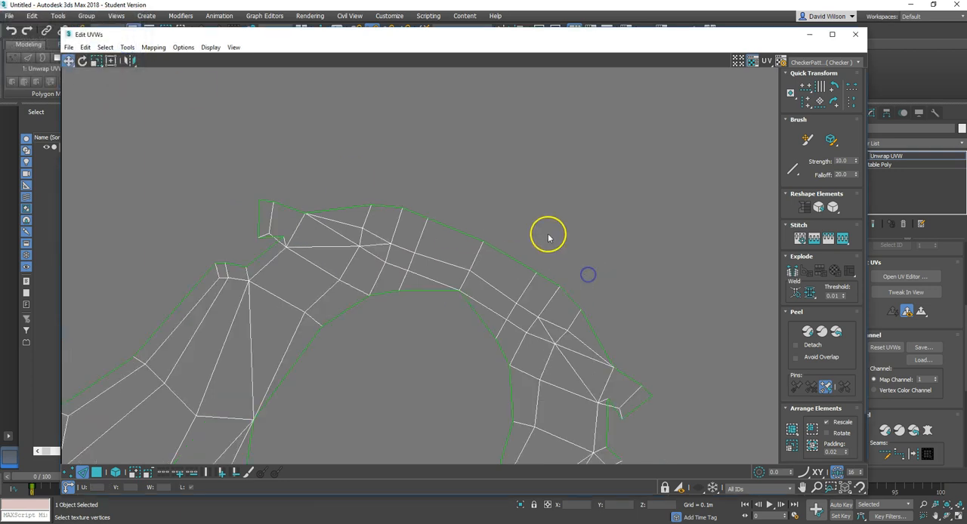
# Step: Select the edges of all shells in the UV layout and apply Quick Peel to them
pyautogui.scroll(-3, 549, 234)
pyautogui.scroll(-3, 506, 259)
pyautogui.scroll(3, 495, 257)
pyautogui.scroll(2, 458, 224)
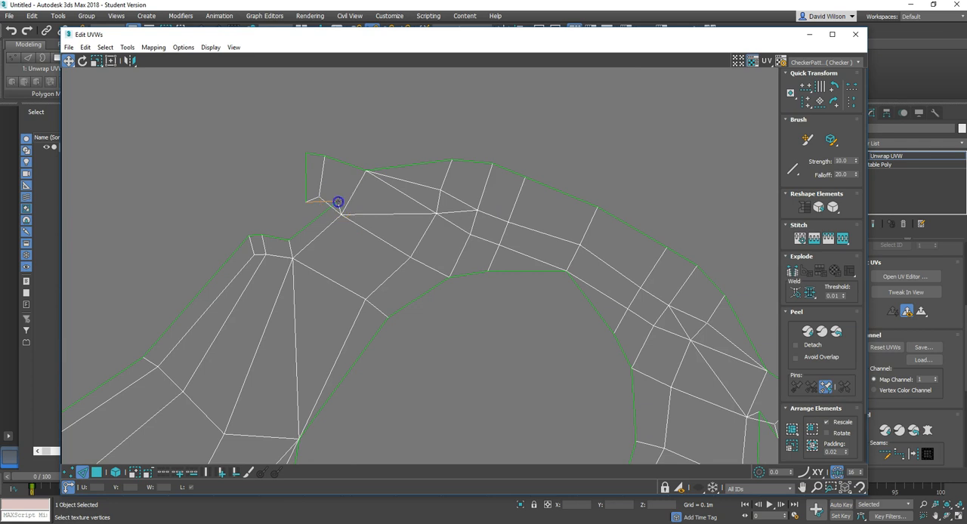
pyautogui.scroll(-4, 355, 242)
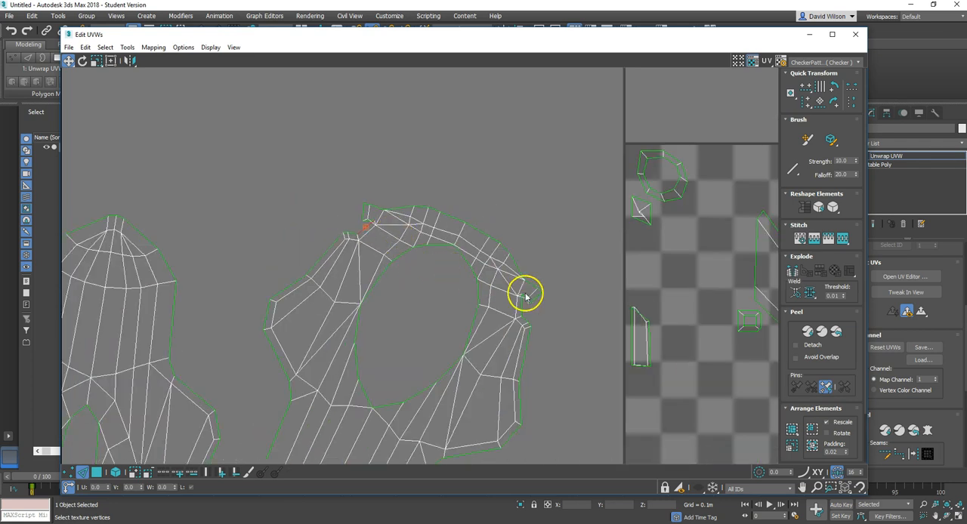
pyautogui.scroll(-2, 508, 310)
pyautogui.scroll(-5, 512, 308)
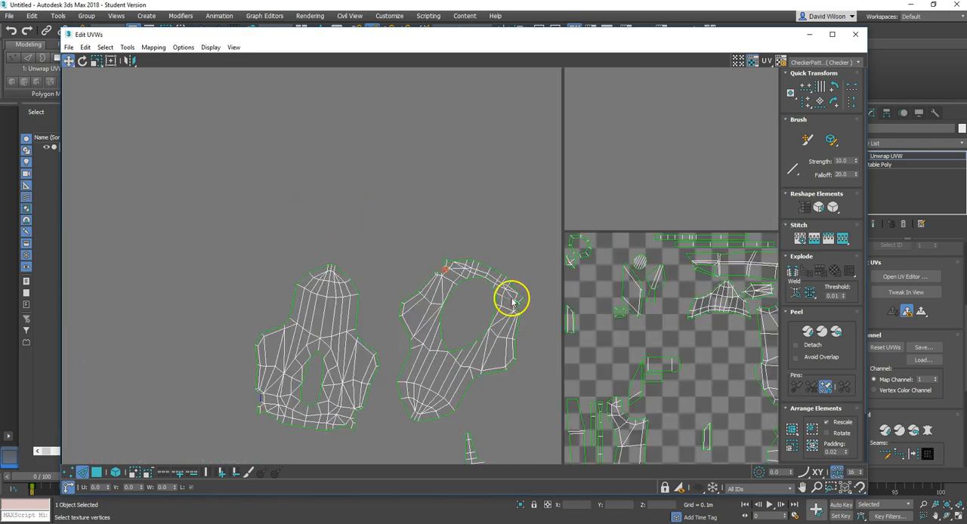
pyautogui.moveTo(412, 241); pyautogui.dragTo(633, 383)
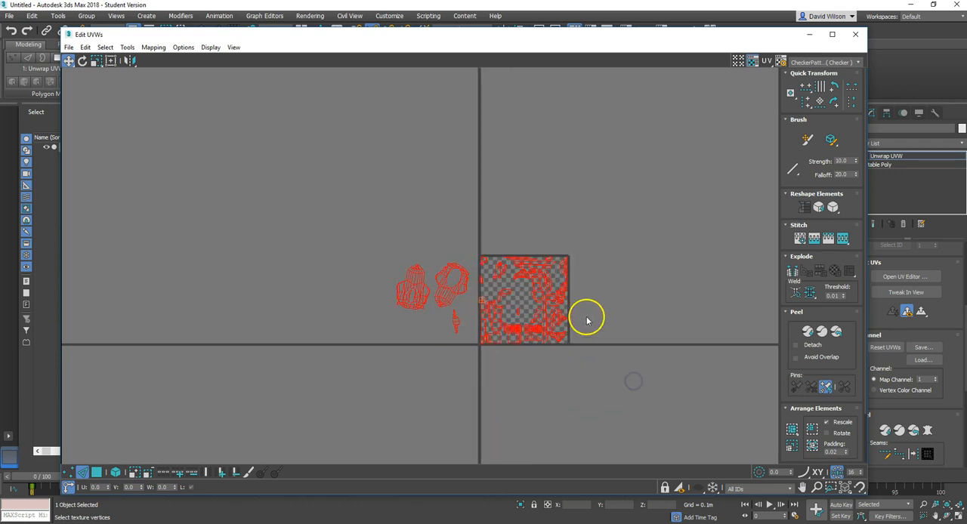
pyautogui.scroll(5, 587, 318)
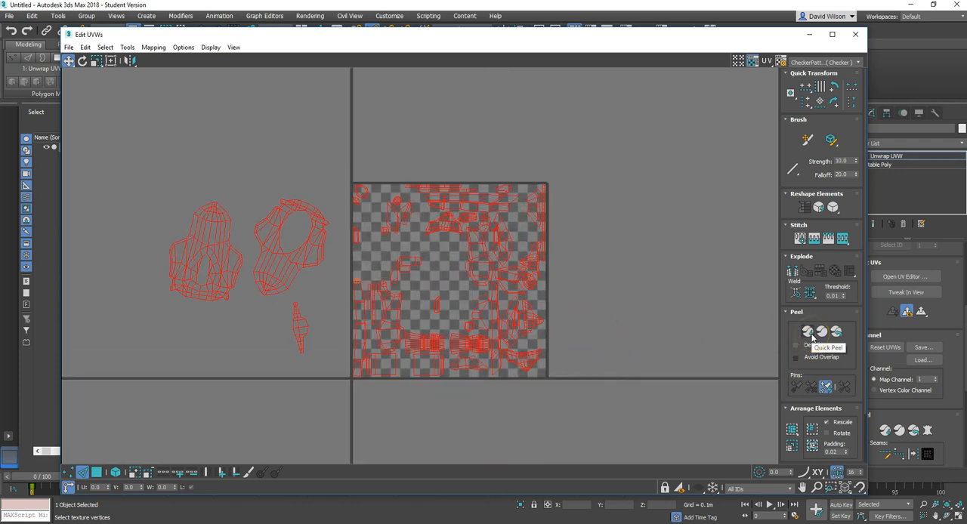
pyautogui.click(808, 334)
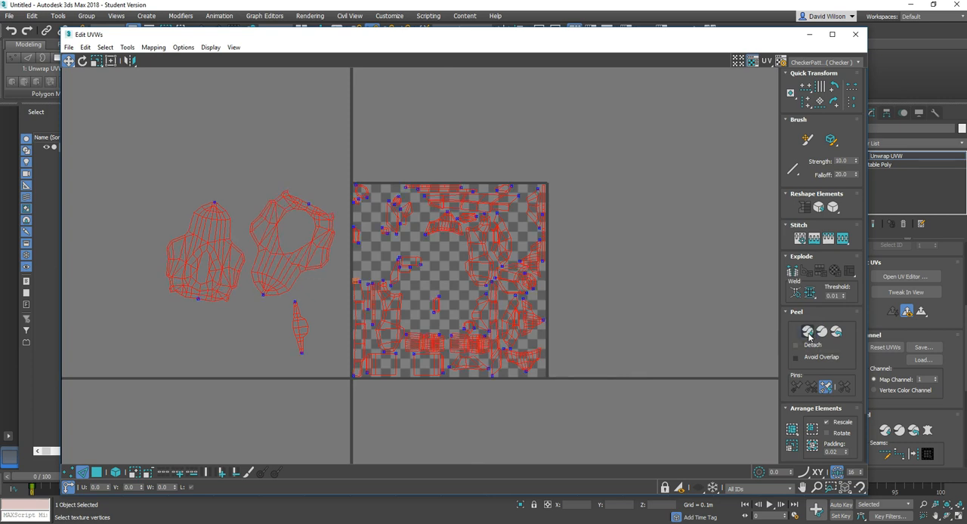
pyautogui.click(236, 201)
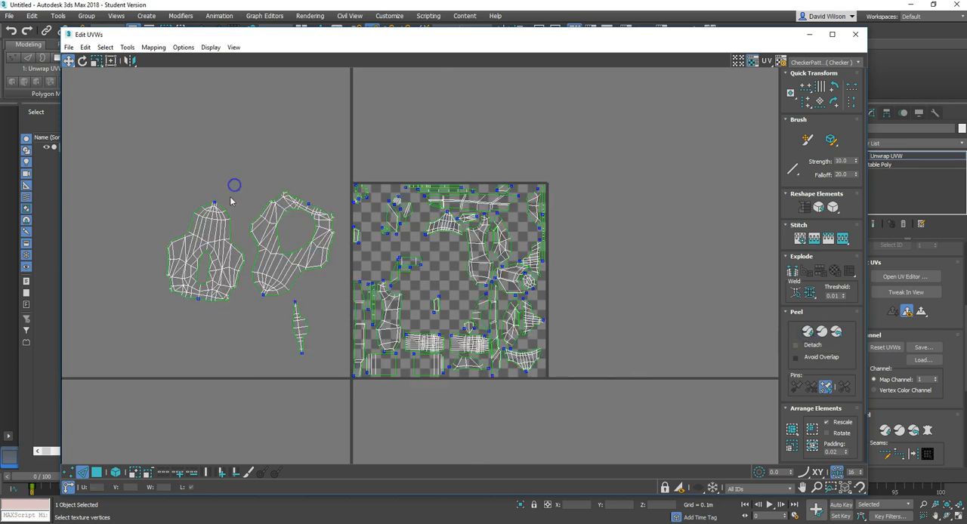
# Step: Examine the peeled body shells and the free space between the shells inside the UV tile
pyautogui.scroll(6, 281, 207)
pyautogui.scroll(-3, 272, 170)
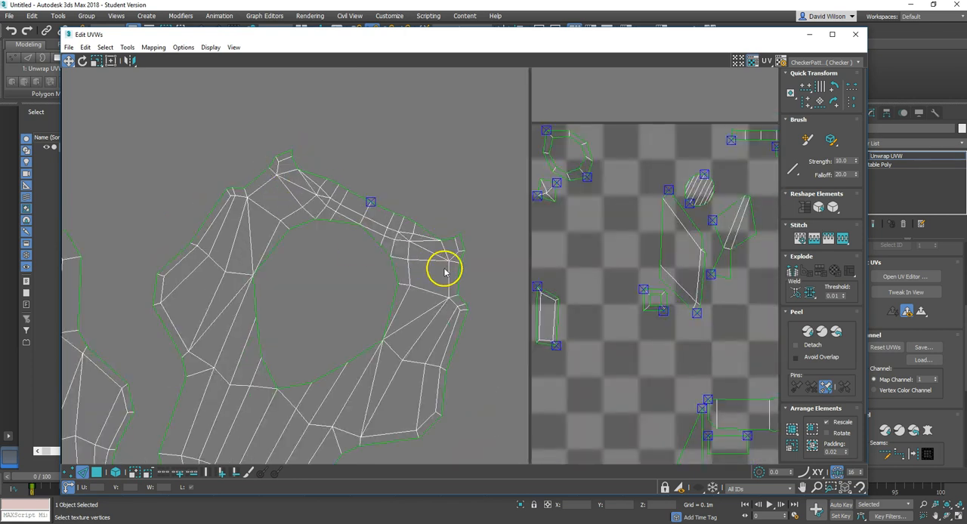
pyautogui.scroll(3, 459, 264)
pyautogui.scroll(-5, 467, 265)
pyautogui.scroll(-2, 454, 272)
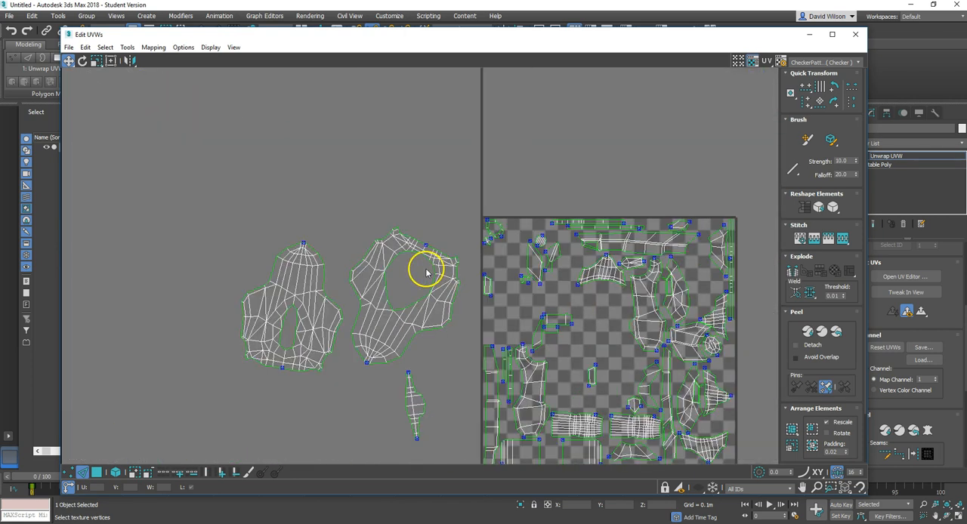
pyautogui.scroll(-1, 412, 251)
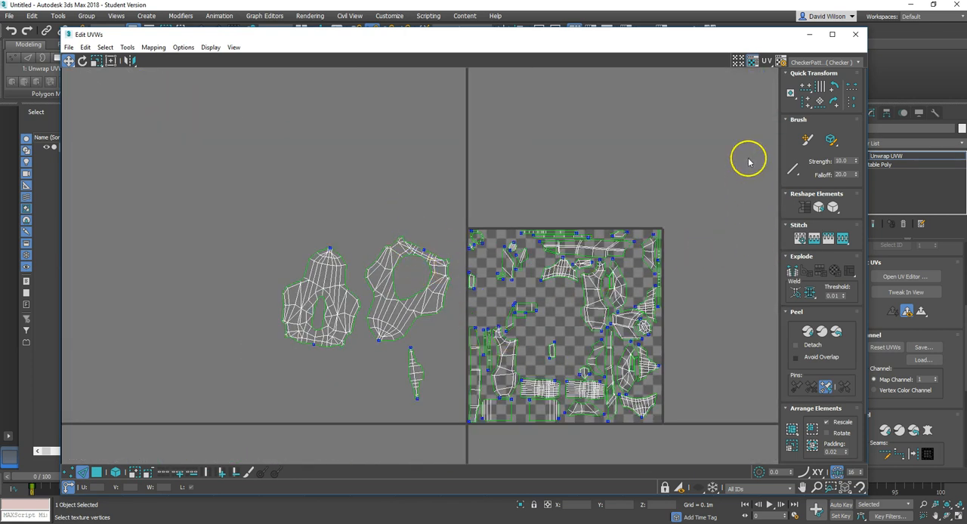
pyautogui.click(581, 399)
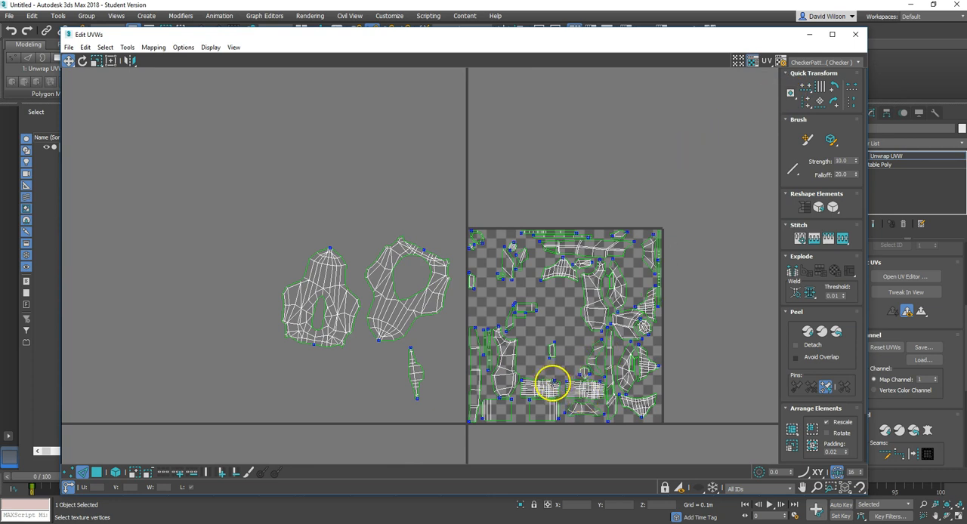
pyautogui.scroll(2, 503, 359)
pyautogui.scroll(2, 443, 332)
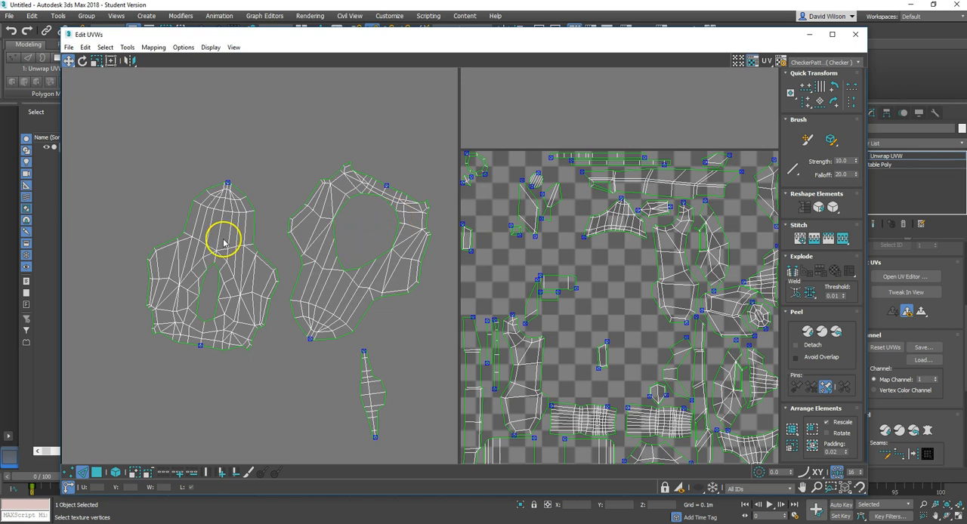
pyautogui.scroll(-4, 582, 295)
pyautogui.scroll(1, 553, 364)
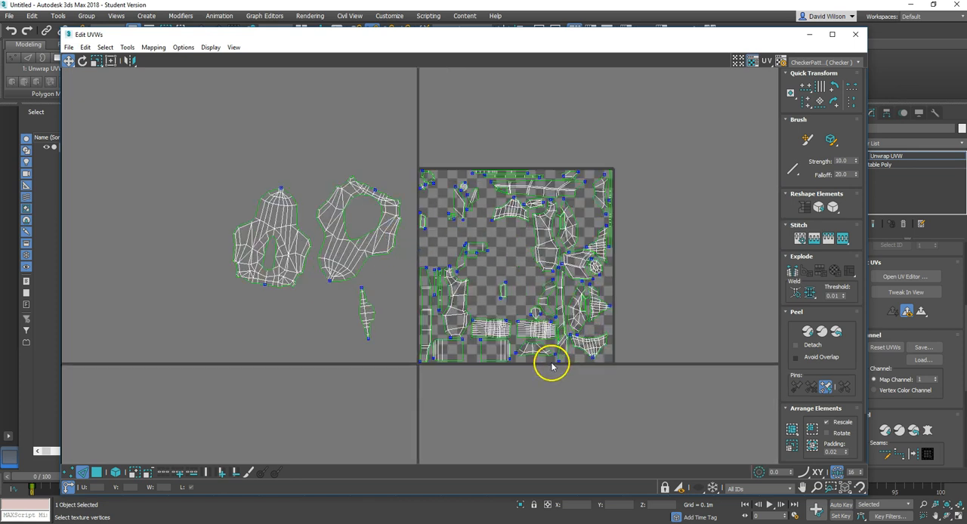
pyautogui.scroll(1, 597, 203)
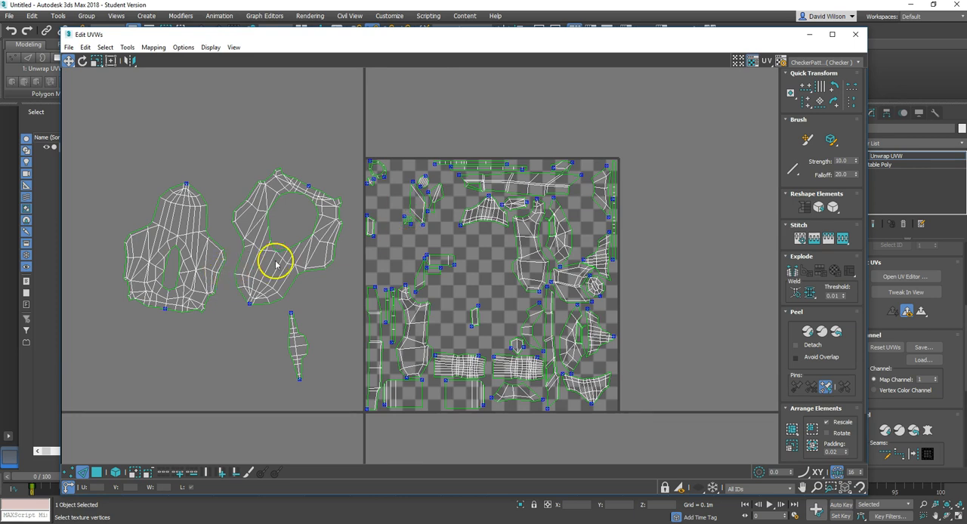
pyautogui.scroll(1, 341, 212)
pyautogui.scroll(-1, 520, 266)
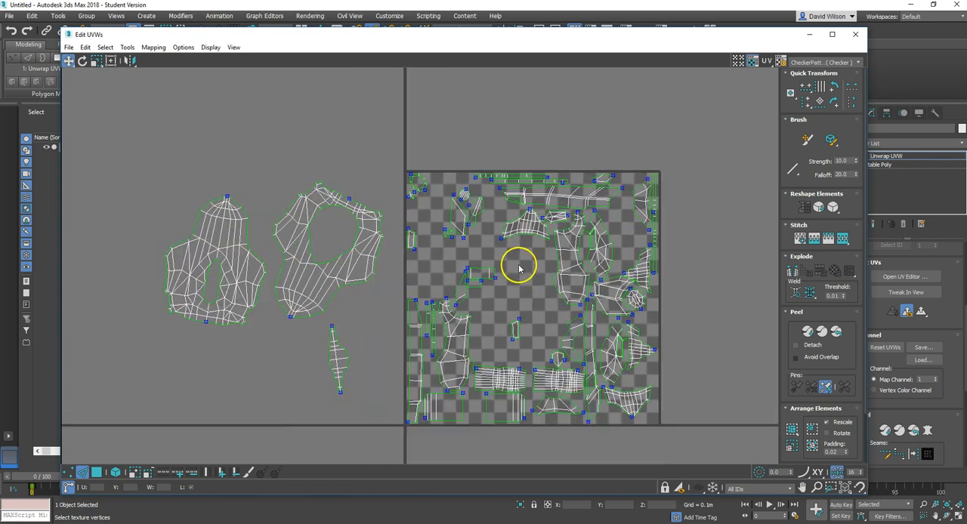
# Step: Turn on element selection and move the small shells from the UV tile's upper-left area out beyond its upper-right corner
pyautogui.moveTo(440, 247); pyautogui.dragTo(416, 227)
pyautogui.click(115, 472)
pyautogui.moveTo(401, 147); pyautogui.dragTo(455, 243)
pyautogui.moveTo(455, 232); pyautogui.dragTo(771, 156)
pyautogui.click(476, 214)
pyautogui.moveTo(475, 214); pyautogui.dragTo(672, 104)
pyautogui.moveTo(479, 287); pyautogui.dragTo(733, 227)
pyautogui.moveTo(518, 334); pyautogui.dragTo(731, 284)
pyautogui.click(299, 325)
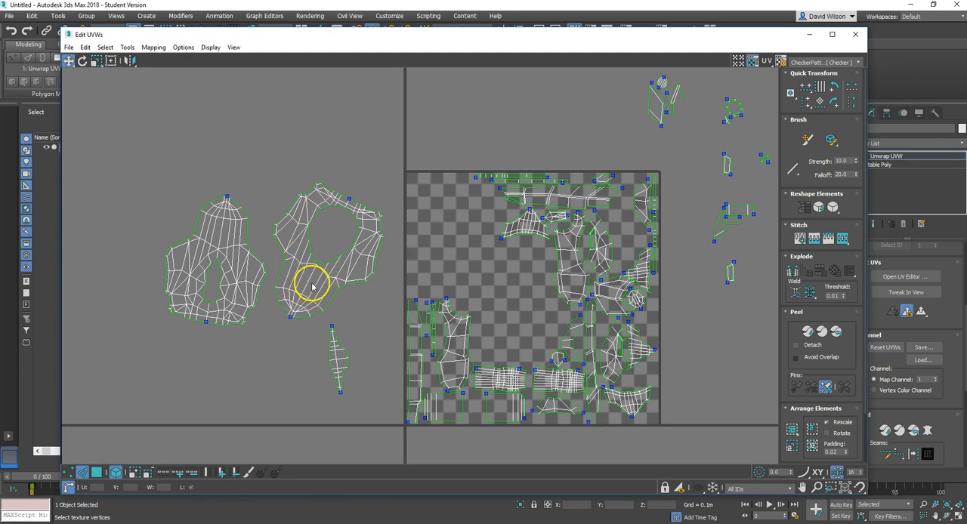
# Step: Turn off element selection and straighten the oval-hole shell by aligning it to one of its central lengthwise edges
pyautogui.click(307, 282)
pyautogui.click(116, 473)
pyautogui.click(305, 331)
pyautogui.click(306, 282)
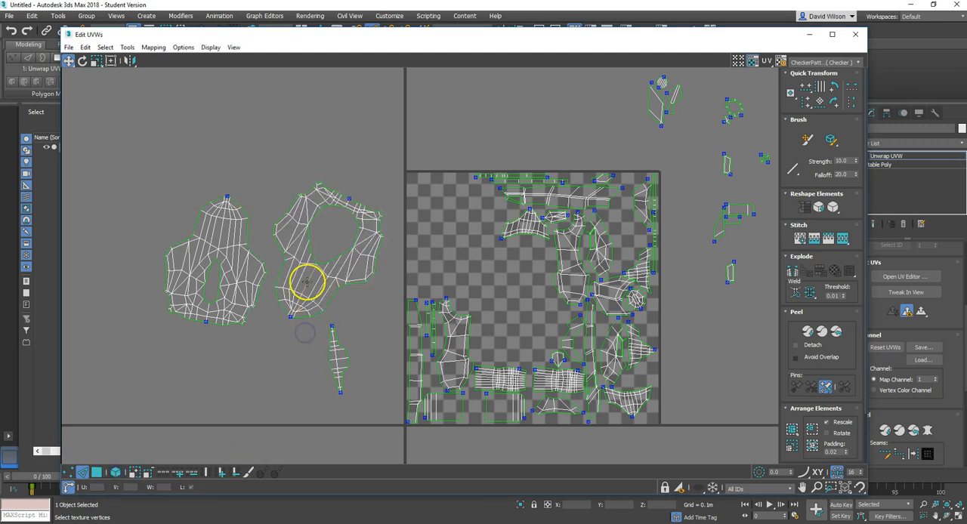
pyautogui.click(277, 282)
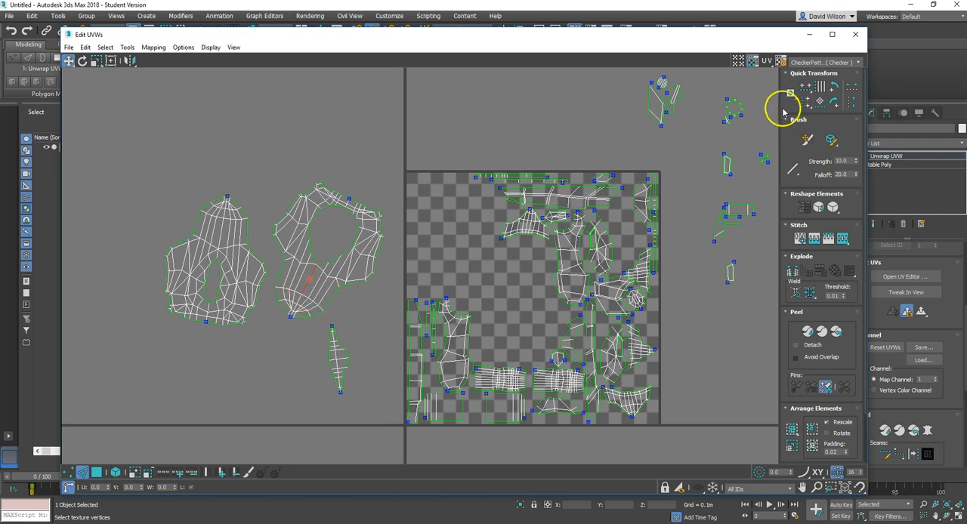
pyautogui.click(822, 107)
pyautogui.click(264, 331)
# Step: Straighten the other large body shell and the narrow pointed shell by aligning each to a central lengthwise edge
pyautogui.click(221, 229)
pyautogui.click(824, 107)
pyautogui.click(345, 346)
pyautogui.click(333, 355)
pyautogui.click(820, 101)
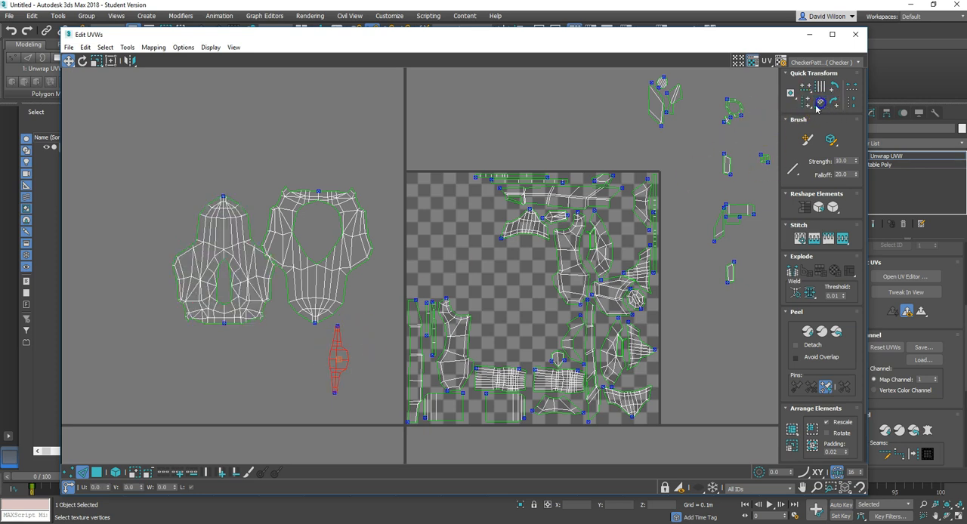
pyautogui.click(355, 303)
# Step: Turn on element selection and move the oval-hole shell into the upper-left corner of the UV tile
pyautogui.click(115, 473)
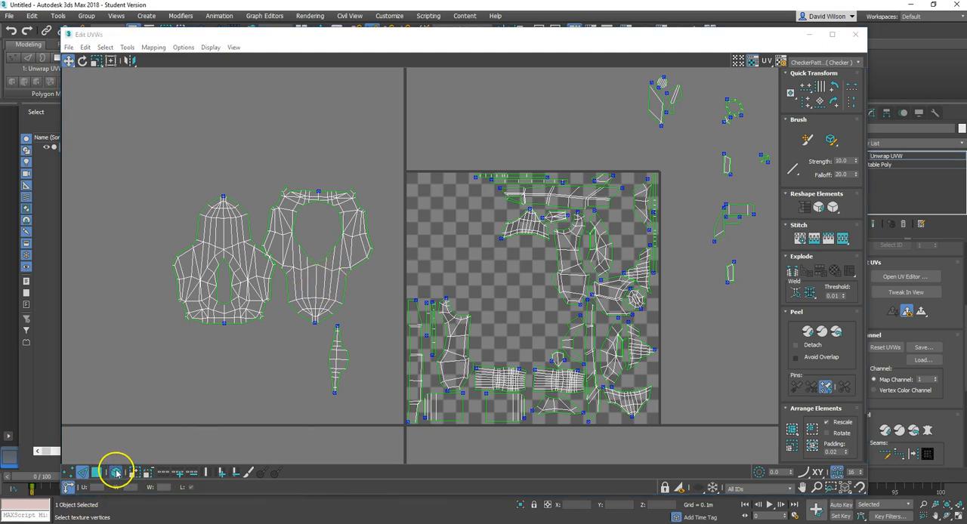
pyautogui.click(323, 295)
pyautogui.click(325, 291)
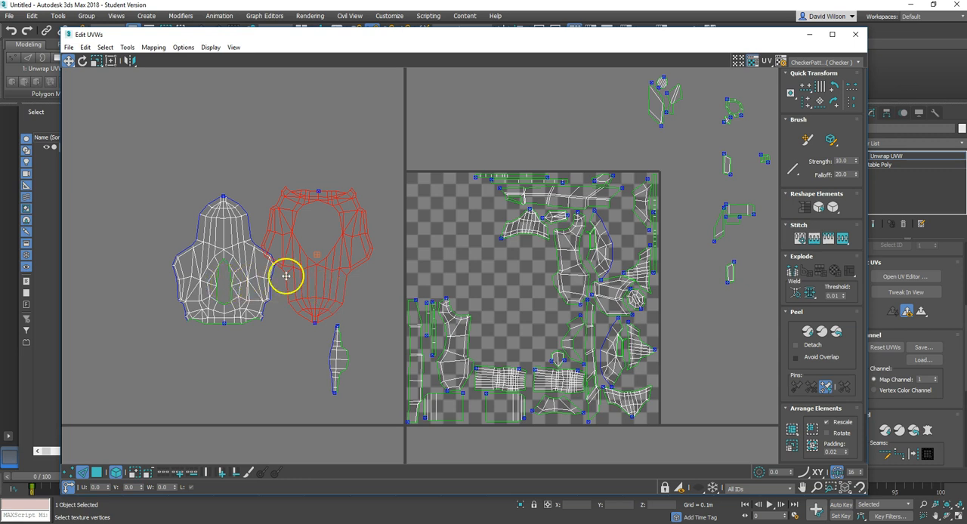
pyautogui.moveTo(316, 282); pyautogui.dragTo(463, 269)
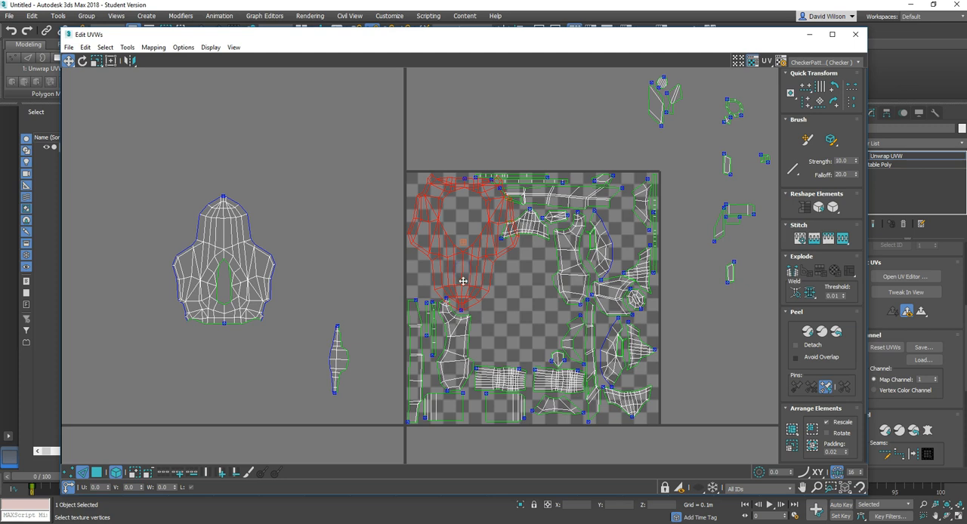
# Step: Move the other large body shell into the middle of the UV tile, below and beside the oval-hole shell
pyautogui.scroll(3, 444, 318)
pyautogui.scroll(-3, 444, 318)
pyautogui.moveTo(233, 277); pyautogui.dragTo(533, 326)
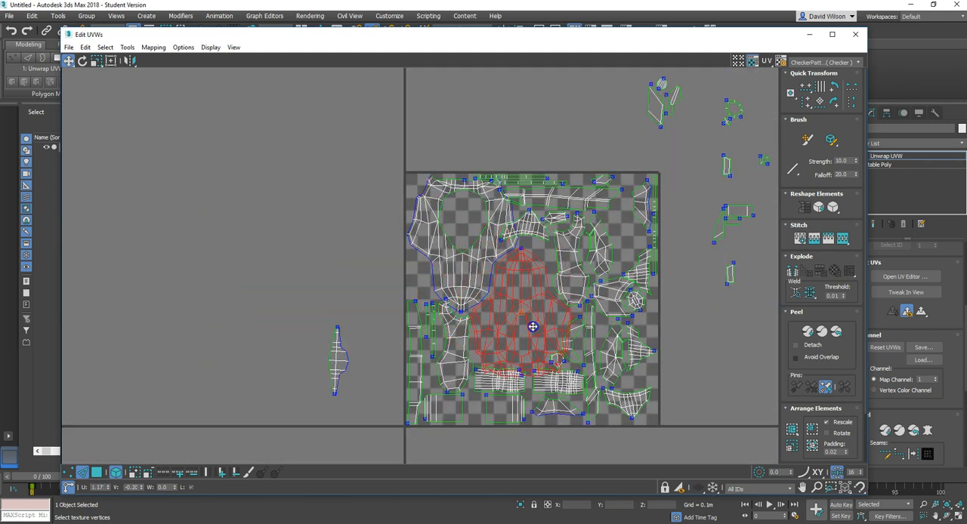
# Step: Move the two thin horizontal strip shells from the UV tile's upper edge to just above the tile
pyautogui.click(446, 199)
pyautogui.scroll(6, 498, 174)
pyautogui.moveTo(541, 199); pyautogui.dragTo(360, 113)
pyautogui.moveTo(601, 219); pyautogui.dragTo(504, 141)
pyautogui.scroll(-3, 367, 200)
pyautogui.scroll(-2, 620, 246)
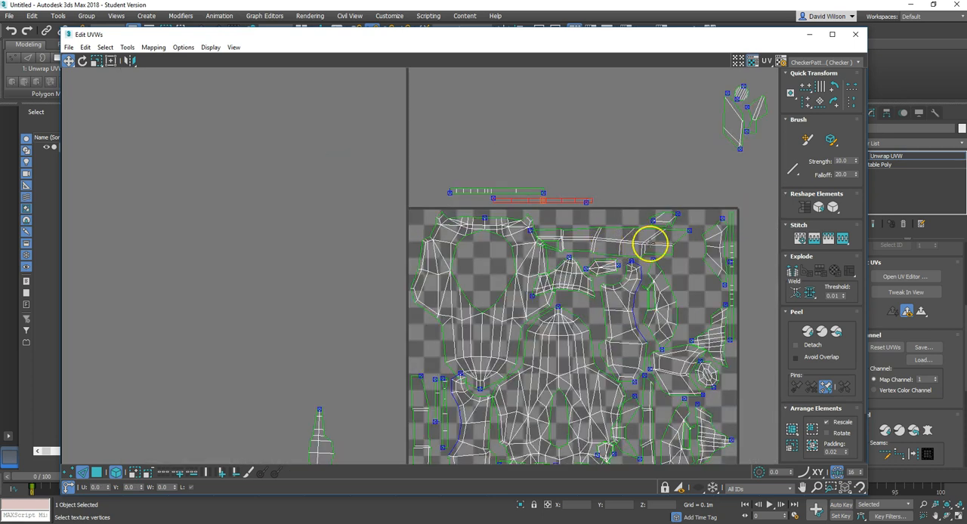
# Step: Fit the long horizontal shell along the tile's upper edge, moving the small hexagonal and arched shells above the tile
pyautogui.scroll(2, 678, 229)
pyautogui.moveTo(655, 216); pyautogui.dragTo(577, 116)
pyautogui.moveTo(604, 253); pyautogui.dragTo(632, 223)
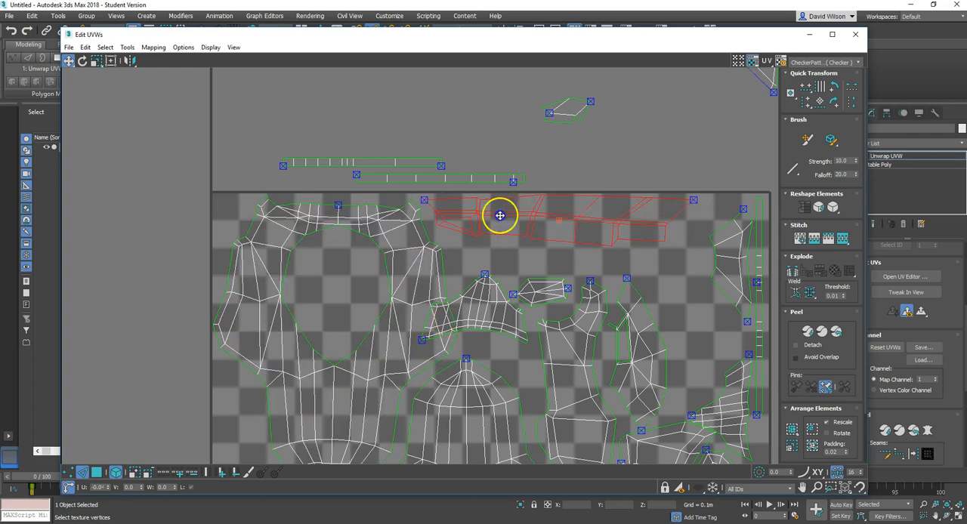
pyautogui.scroll(-3, 410, 229)
pyautogui.scroll(4, 487, 240)
pyautogui.moveTo(488, 239); pyautogui.dragTo(650, 38)
# Step: Move a thin vertical strip shell outside the tile's left edge and nudge the narrow pointed shell there
pyautogui.scroll(-4, 592, 254)
pyautogui.scroll(3, 535, 384)
pyautogui.click(522, 395)
pyautogui.click(541, 376)
pyautogui.moveTo(510, 286); pyautogui.dragTo(416, 203)
pyautogui.moveTo(535, 313); pyautogui.dragTo(519, 311)
pyautogui.click(375, 337)
pyautogui.moveTo(368, 342); pyautogui.dragTo(362, 325)
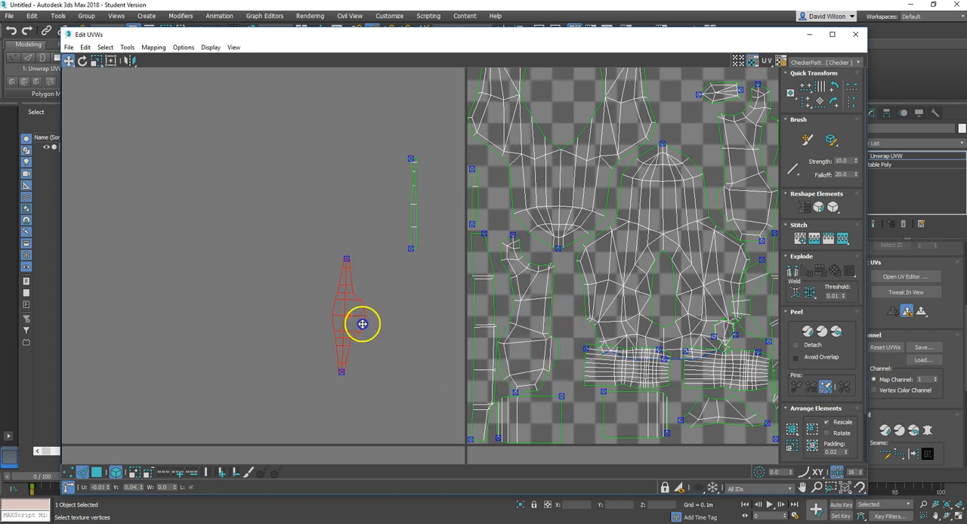
# Step: Move the striped rectangular shell below the tile and shift the two finely gridded shells down to the tile's lower edge
pyautogui.moveTo(568, 378); pyautogui.dragTo(446, 303, button='middle')
pyautogui.moveTo(542, 352); pyautogui.dragTo(612, 427)
pyautogui.click(508, 309)
pyautogui.moveTo(509, 308); pyautogui.dragTo(557, 330)
pyautogui.scroll(2, 557, 355)
pyautogui.click(558, 330)
pyautogui.scroll(-4, 469, 364)
pyautogui.scroll(1, 503, 362)
pyautogui.moveTo(435, 285)
pyautogui.mouseDown()
pyautogui.moveTo(429, 266)
pyautogui.moveTo(459, 292)
pyautogui.moveTo(442, 289)
pyautogui.mouseUp()
pyautogui.scroll(2, 429, 266)
# Step: Move the tall curved shell from beside the central body shell to outside the tile's right edge
pyautogui.click(84, 63)
pyautogui.click(69, 61)
pyautogui.click(212, 266)
pyautogui.moveTo(494, 267); pyautogui.dragTo(496, 268)
pyautogui.scroll(-4, 383, 212)
pyautogui.scroll(3, 480, 112)
pyautogui.moveTo(495, 203); pyautogui.dragTo(698, 326)
# Step: Move the small elongated shell into the tile's upper-right corner
pyautogui.moveTo(457, 143); pyautogui.dragTo(562, 94)
pyautogui.moveTo(561, 93); pyautogui.dragTo(454, 137, button='middle')
pyautogui.moveTo(462, 134); pyautogui.dragTo(506, 145)
pyautogui.click(503, 261)
pyautogui.scroll(-5, 504, 261)
pyautogui.moveTo(503, 261); pyautogui.dragTo(523, 186, button='middle')
# Step: Place the narrow pointed shell horizontally beneath the central body shell with a small shell beside it
pyautogui.moveTo(218, 271); pyautogui.dragTo(420, 310)
pyautogui.click(837, 88)
pyautogui.click(625, 128)
pyautogui.moveTo(611, 149); pyautogui.dragTo(381, 309)
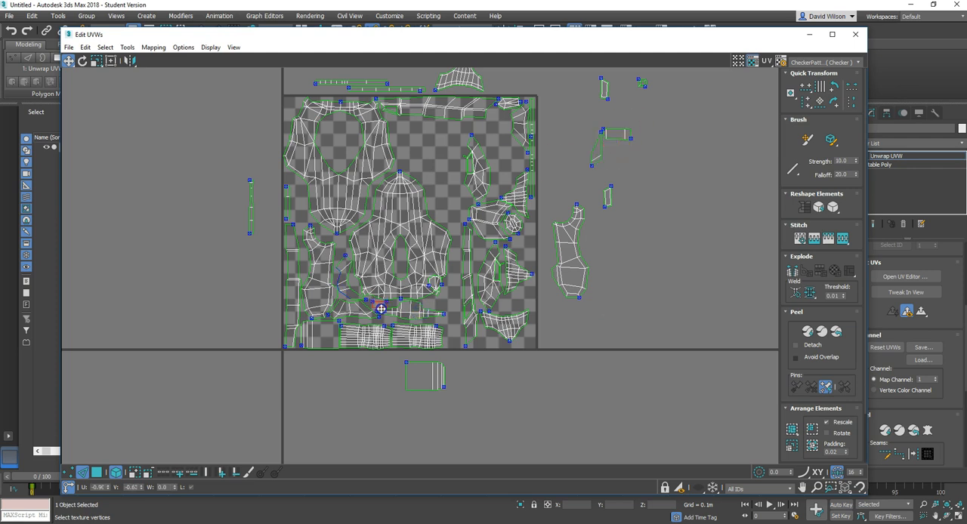
pyautogui.scroll(4, 380, 309)
pyautogui.scroll(-4, 426, 272)
# Step: Move the striped rectangular shell into the gap beneath the long shell, beside the oval-hole shell
pyautogui.moveTo(469, 322); pyautogui.dragTo(488, 113)
pyautogui.moveTo(479, 117); pyautogui.dragTo(522, 211, button='middle')
pyautogui.scroll(1, 522, 212)
pyautogui.moveTo(523, 217); pyautogui.dragTo(493, 170)
# Step: Move the arched shell back into the tile and rotate it to fit above the central body shell's tip
pyautogui.moveTo(547, 99); pyautogui.dragTo(484, 220)
pyautogui.click(84, 60)
pyautogui.click(69, 60)
pyautogui.click(451, 114)
# Step: Move the two thin strips under the long shell and an irregular shell beside the central body shell
pyautogui.moveTo(396, 106); pyautogui.dragTo(551, 162)
pyautogui.moveTo(574, 205); pyautogui.dragTo(542, 249)
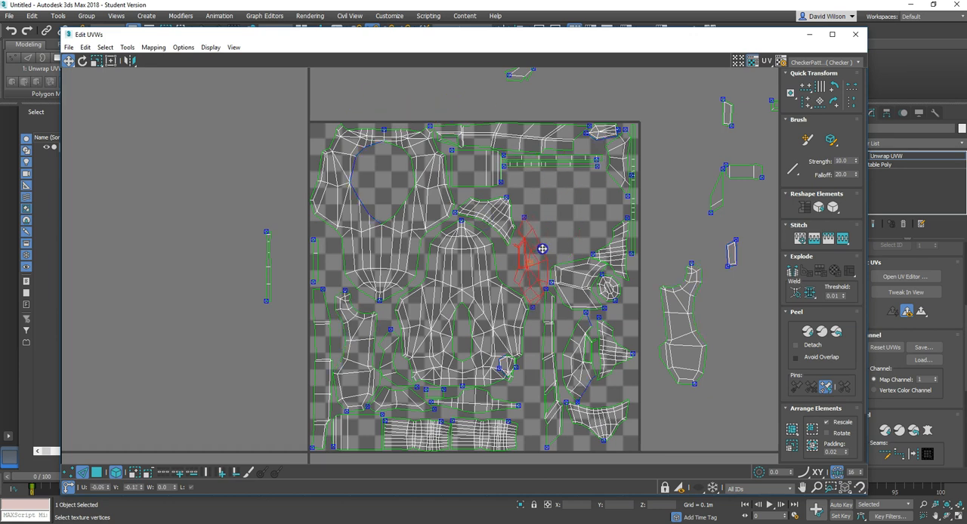
pyautogui.click(668, 198)
# Step: Bring the tall curved shell back into the tile and move the irregular shell near the octagon above the tile
pyautogui.moveTo(695, 311); pyautogui.dragTo(584, 234)
pyautogui.moveTo(601, 269); pyautogui.dragTo(600, 95)
# Step: Move the thin strips out of the tile, rotate them 90 degrees and place them vertically beside the central body shell
pyautogui.click(540, 186)
pyautogui.moveTo(566, 159); pyautogui.dragTo(717, 333)
pyautogui.moveTo(530, 186); pyautogui.dragTo(528, 186)
pyautogui.click(545, 250)
pyautogui.click(695, 328)
pyautogui.click(834, 99)
pyautogui.moveTo(708, 331); pyautogui.dragTo(533, 367)
# Step: Rotate the irregular shell above the tile by 90 degrees and fit it back inside the tile
pyautogui.click(583, 95)
pyautogui.click(834, 88)
pyautogui.moveTo(585, 89); pyautogui.dragTo(638, 300)
pyautogui.scroll(3, 644, 193)
pyautogui.moveTo(621, 170); pyautogui.dragTo(626, 167)
pyautogui.moveTo(643, 369); pyautogui.dragTo(630, 180, button='middle')
# Step: Rotate the curved gridded shell and fit it into the tile's lower-right corner
pyautogui.click(571, 402)
pyautogui.click(85, 61)
pyautogui.moveTo(547, 397); pyautogui.dragTo(547, 366)
pyautogui.click(69, 61)
pyautogui.moveTo(580, 401); pyautogui.dragTo(608, 414)
# Step: Arrange the small ring-shaped and neighbouring small shells in the gaps along the tile's right side
pyautogui.click(674, 373)
pyautogui.scroll(-4, 604, 291)
pyautogui.scroll(4, 561, 166)
pyautogui.click(562, 170)
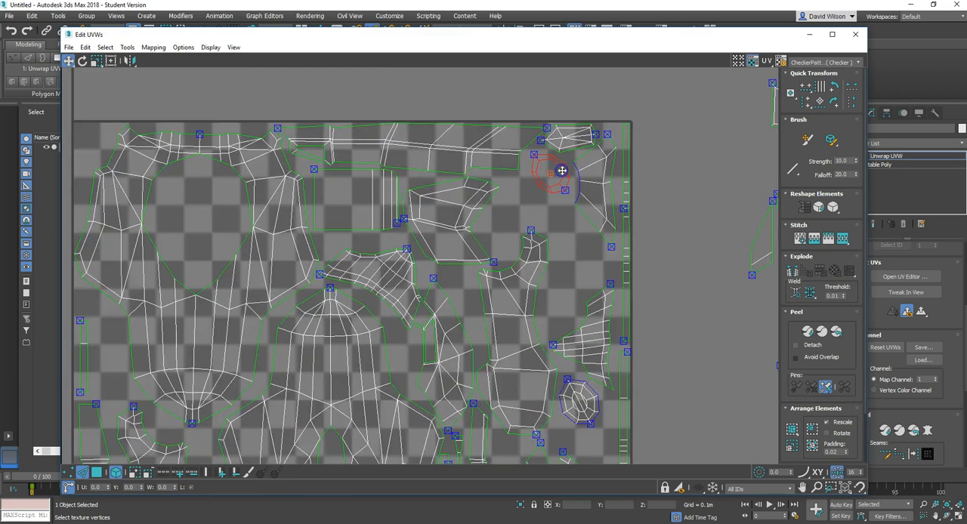
pyautogui.scroll(-3, 566, 171)
pyautogui.moveTo(590, 99); pyautogui.dragTo(568, 222)
pyautogui.click(590, 216)
# Step: Move the small hexagonal shell from above the tile to its lower edge, beside the gridded shells
pyautogui.scroll(3, 589, 216)
pyautogui.scroll(-3, 614, 216)
pyautogui.moveTo(511, 128); pyautogui.dragTo(582, 304)
pyautogui.scroll(3, 520, 407)
pyautogui.scroll(-4, 567, 328)
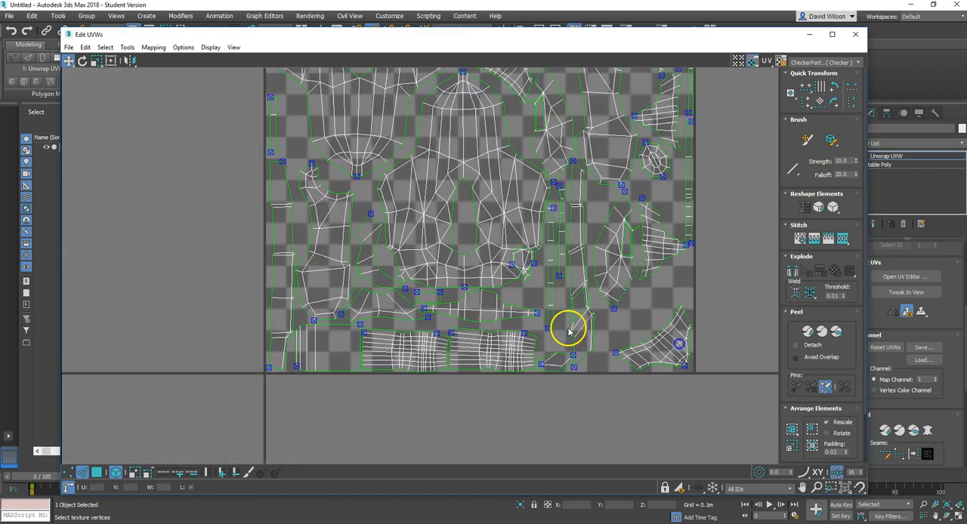
# Step: Move small loose shells from outside the tile's right edge into gaps, placing one in the central body shell's slit
pyautogui.moveTo(709, 104); pyautogui.dragTo(630, 271)
pyautogui.moveTo(747, 98); pyautogui.dragTo(506, 284)
pyautogui.moveTo(658, 197); pyautogui.dragTo(678, 263, button='middle')
pyautogui.moveTo(719, 115); pyautogui.dragTo(523, 341)
pyautogui.scroll(-2, 712, 65)
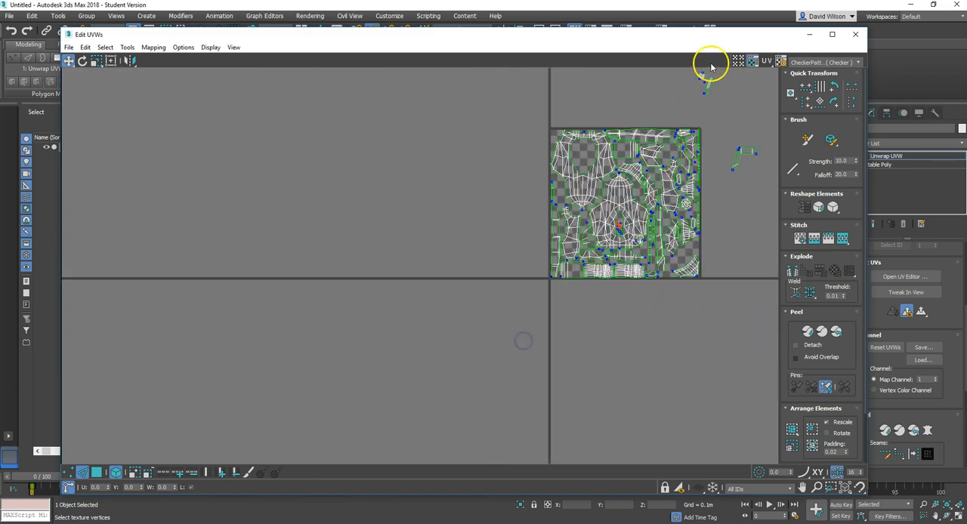
# Step: Move the loose octagonal shell and the thin four-sided shell from above the tile into the body shell's oval hole
pyautogui.scroll(1, 712, 66)
pyautogui.click(701, 81)
pyautogui.moveTo(658, 174); pyautogui.dragTo(658, 173)
pyautogui.scroll(5, 665, 177)
pyautogui.moveTo(626, 154); pyautogui.dragTo(671, 180)
pyautogui.scroll(-6, 604, 189)
pyautogui.moveTo(651, 117); pyautogui.dragTo(519, 183)
pyautogui.scroll(2, 669, 261)
pyautogui.moveTo(588, 224); pyautogui.dragTo(418, 153)
# Step: Place the last loose shells in the remaining gaps on the right side of the tile and check the packed layout
pyautogui.moveTo(675, 149); pyautogui.dragTo(595, 323)
pyautogui.click(597, 298)
pyautogui.click(650, 302)
pyautogui.scroll(-4, 650, 301)
pyautogui.scroll(7, 632, 257)
pyautogui.scroll(-5, 631, 260)
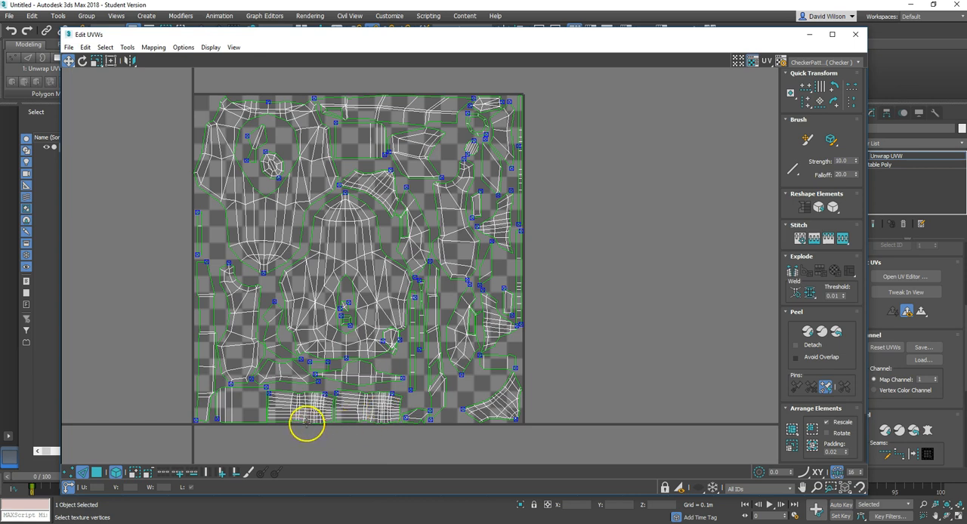
pyautogui.scroll(4, 306, 425)
pyautogui.scroll(-4, 306, 423)
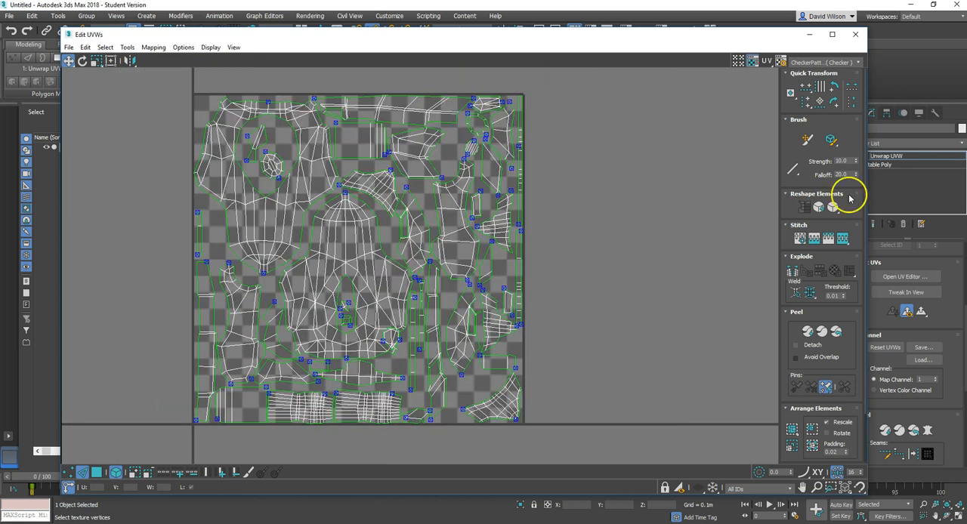
# Step: Close the UV editor and convert the ship body to an Editable Poly
pyautogui.click(856, 35)
pyautogui.keyDown('alt'); pyautogui.moveTo(488, 317); pyautogui.dragTo(511, 283, button='middle'); pyautogui.keyUp('alt')
pyautogui.keyDown('alt'); pyautogui.moveTo(556, 346); pyautogui.dragTo(564, 324, button='middle'); pyautogui.keyUp('alt')
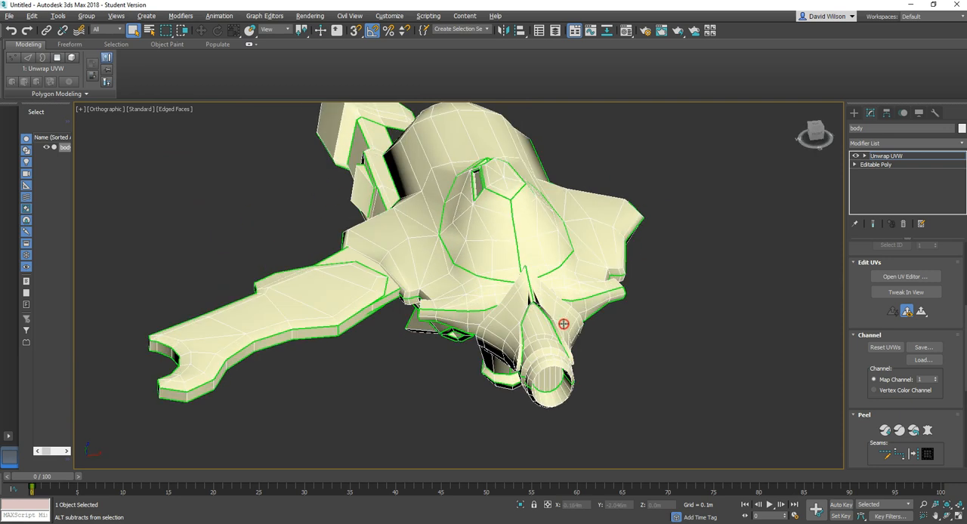
pyautogui.rightClick(518, 258)
pyautogui.moveTo(574, 365)
pyautogui.click(646, 373)
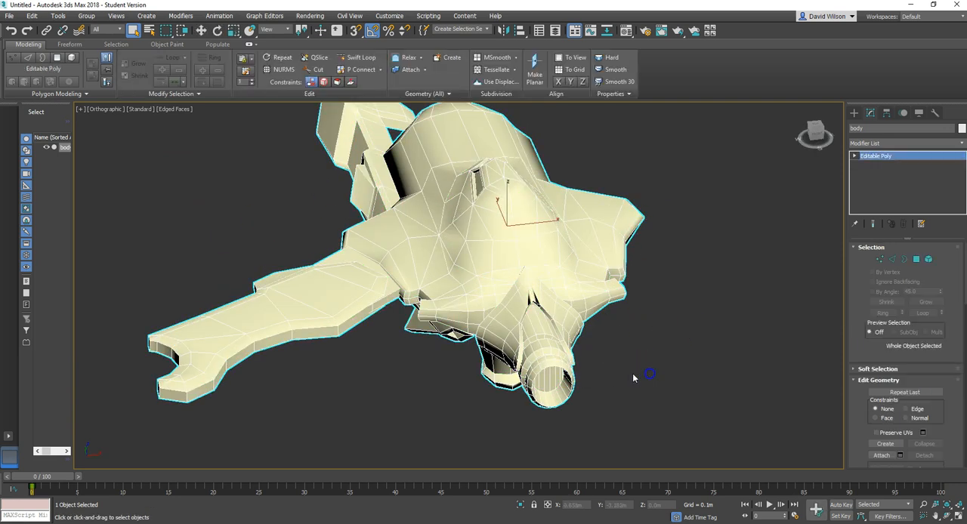
# Step: Select the V-shaped collar element around the nose tube and detach it as a separate object
pyautogui.click(929, 259)
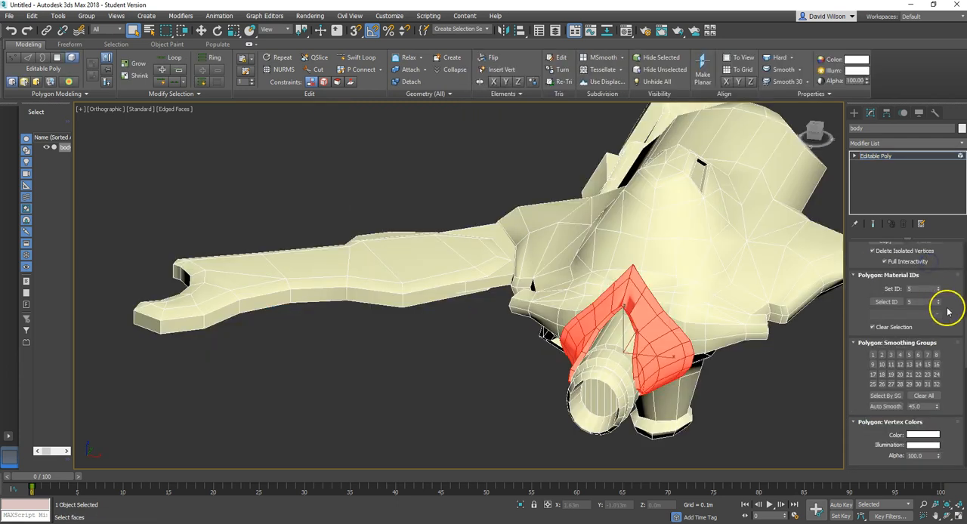
pyautogui.moveTo(948, 311); pyautogui.dragTo(928, 506)
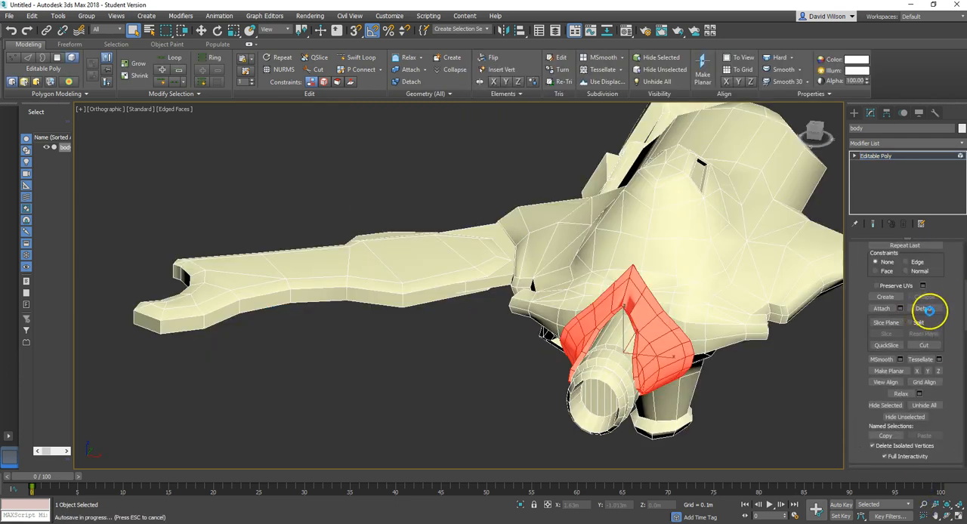
pyautogui.click(923, 310)
pyautogui.click(511, 287)
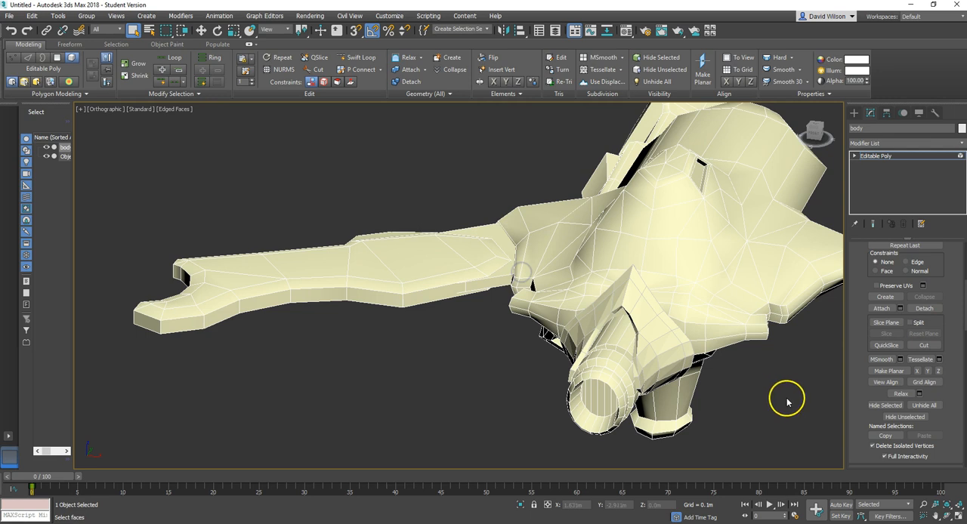
# Step: Select the main hull and nose tube elements in turn to check how the body is split into elements
pyautogui.click(649, 323)
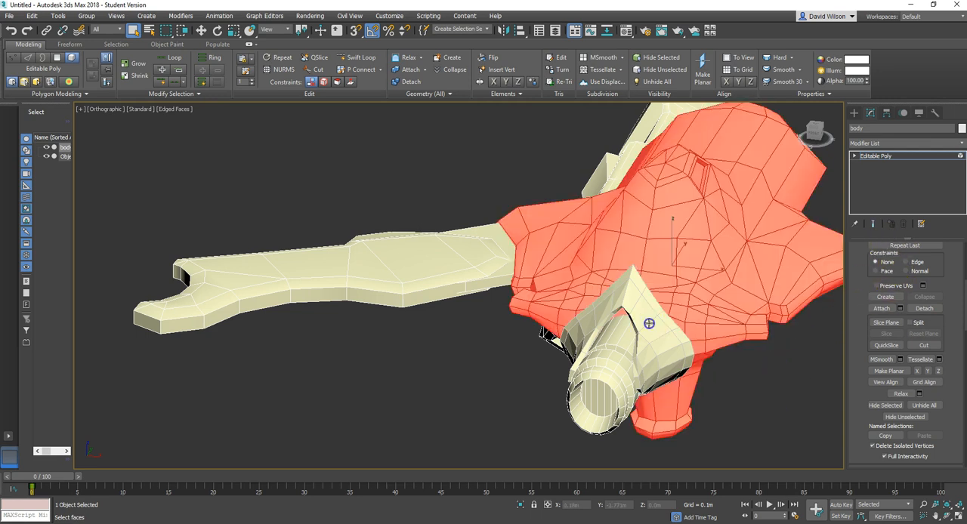
pyautogui.click(761, 381)
pyautogui.keyDown('alt'); pyautogui.moveTo(687, 330); pyautogui.dragTo(476, 323, button='middle'); pyautogui.keyUp('alt')
pyautogui.click(542, 308)
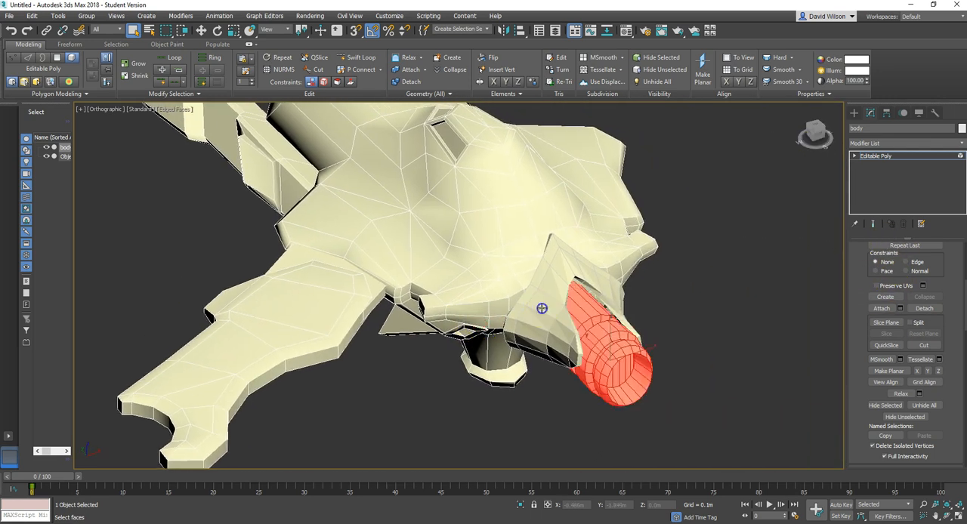
pyautogui.click(695, 319)
pyautogui.keyDown('alt'); pyautogui.moveTo(563, 291); pyautogui.dragTo(616, 297, button='middle'); pyautogui.keyUp('alt')
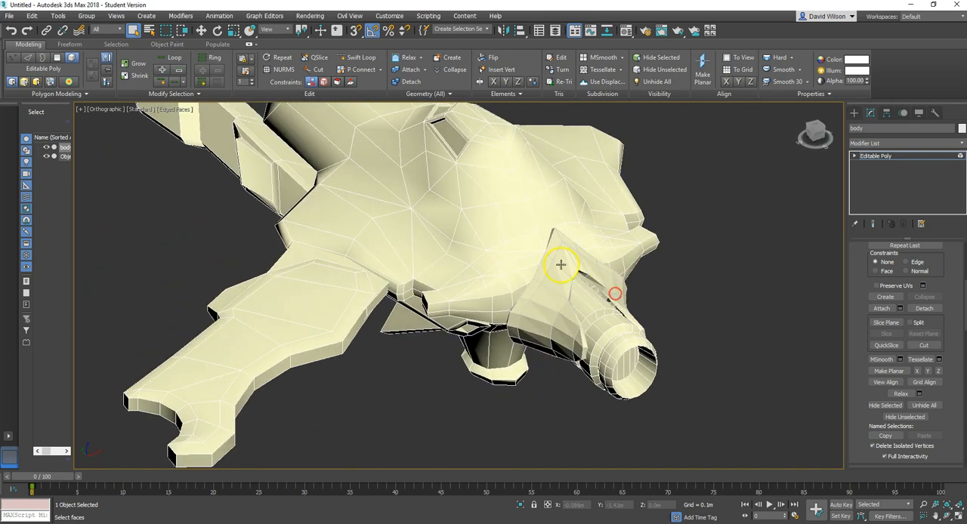
# Step: Select the detached collar object, pick its whole element and auto-smooth it with a 45.0 threshold
pyautogui.click(855, 113)
pyautogui.click(573, 263)
pyautogui.click(870, 111)
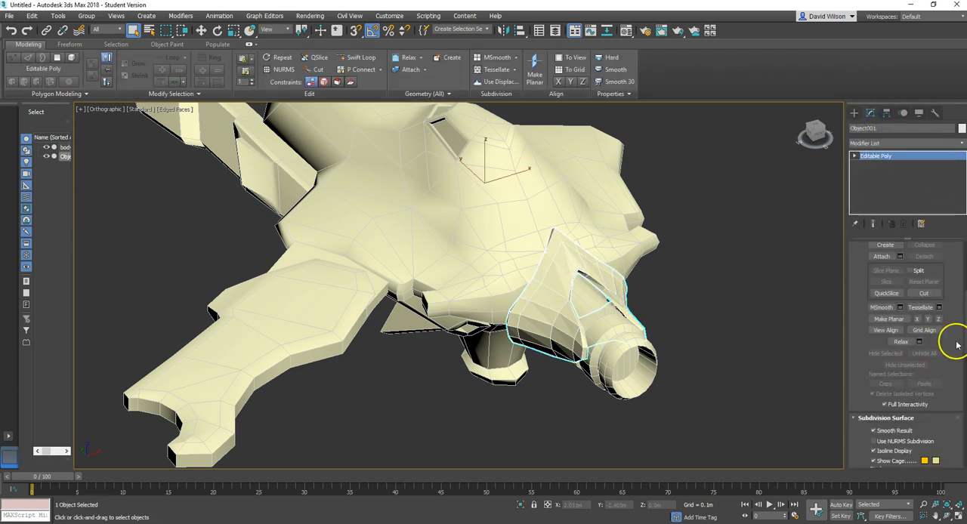
pyautogui.scroll(-10, 950, 346)
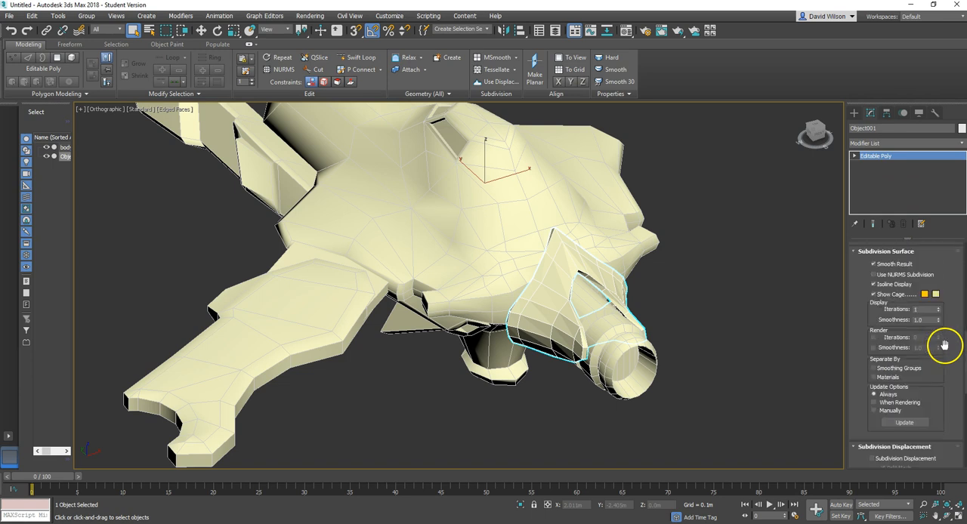
pyautogui.scroll(-1, 937, 356)
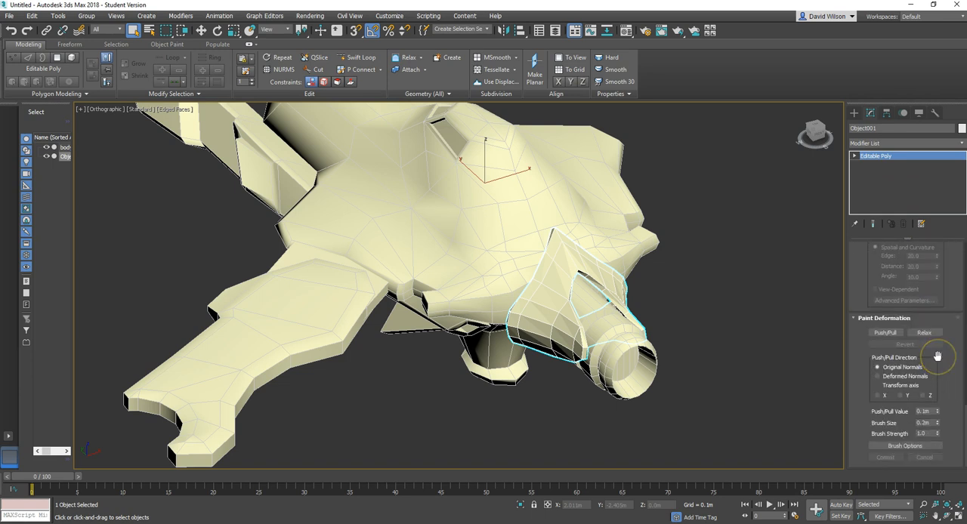
pyautogui.scroll(6, 917, 373)
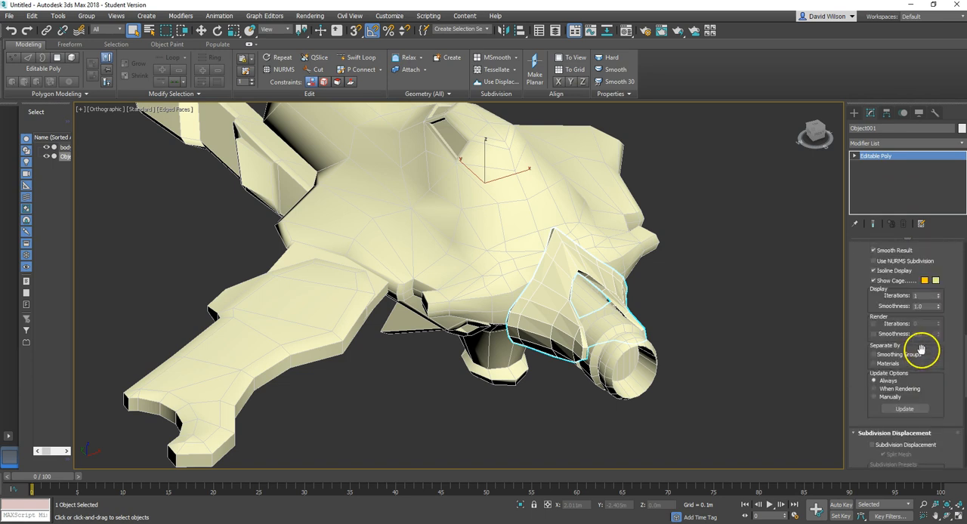
pyautogui.scroll(5, 921, 342)
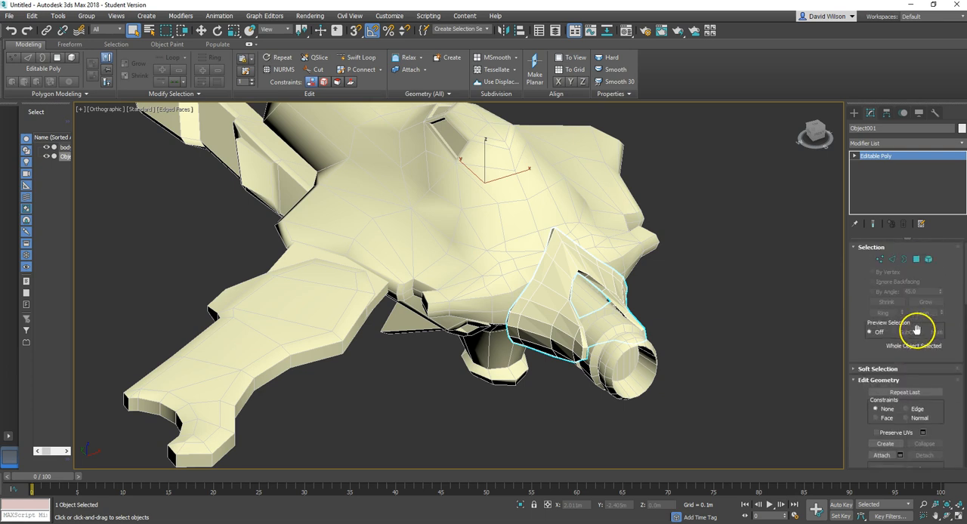
pyautogui.click(929, 261)
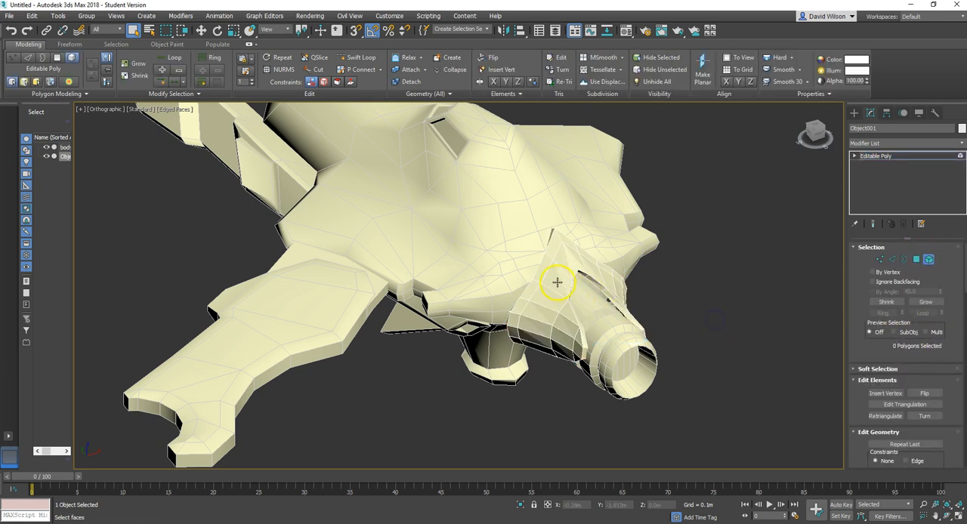
pyautogui.click(557, 282)
pyautogui.scroll(-5, 952, 412)
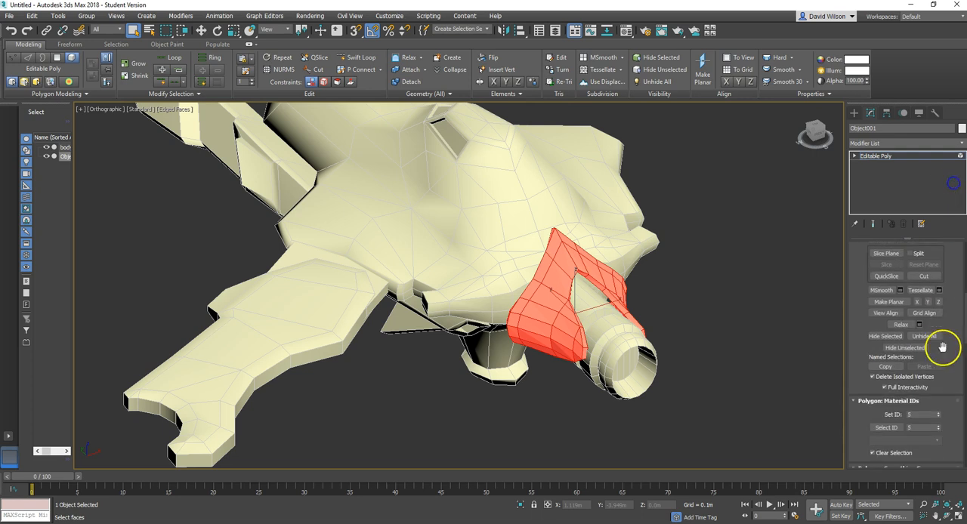
pyautogui.moveTo(920, 452); pyautogui.dragTo(906, 240)
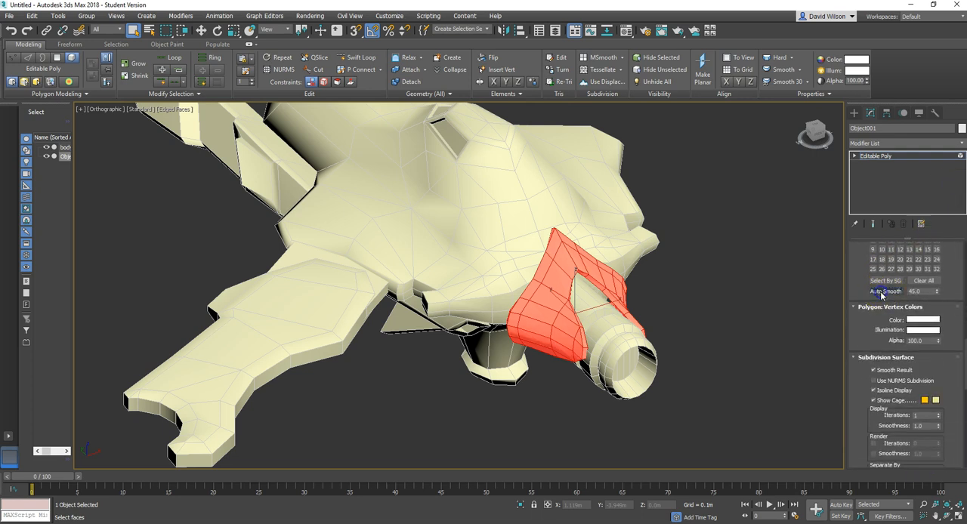
pyautogui.click(721, 308)
# Step: Turn off the edged faces display and examine the shading of the collar and the surrounding hull
pyautogui.keyDown('alt'); pyautogui.moveTo(617, 311); pyautogui.dragTo(633, 326, button='middle'); pyautogui.keyUp('alt')
pyautogui.scroll(5, 572, 262)
pyautogui.keyDown('alt'); pyautogui.moveTo(608, 295); pyautogui.dragTo(617, 246, button='middle'); pyautogui.keyUp('alt')
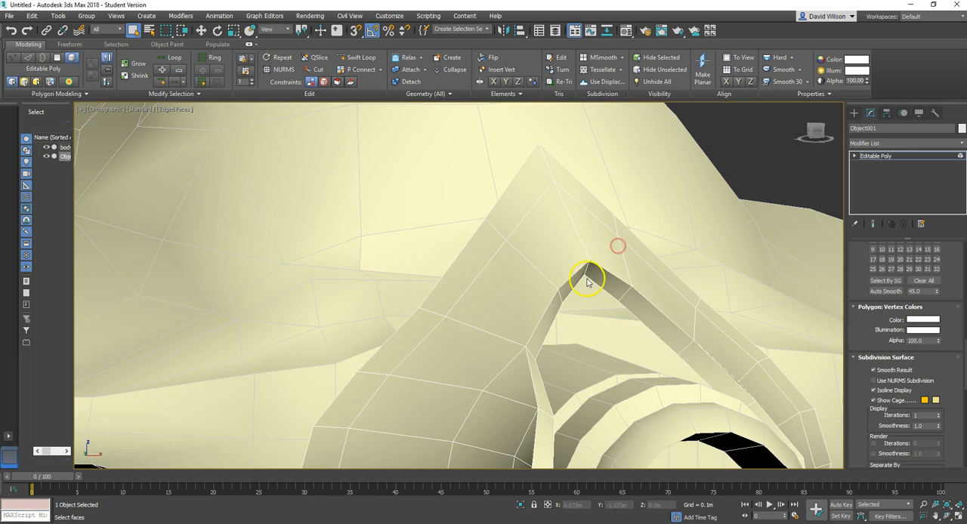
pyautogui.scroll(-15, 764, 412)
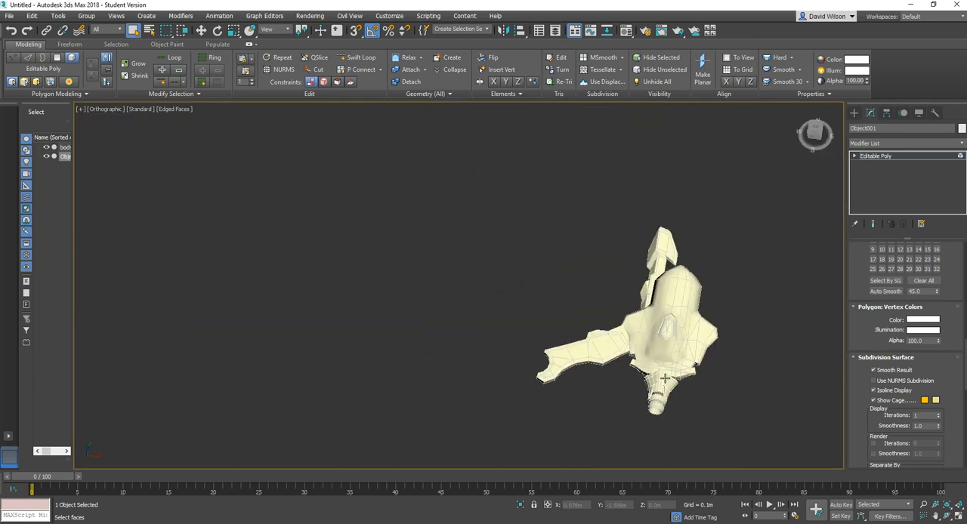
pyautogui.keyDown('alt'); pyautogui.moveTo(678, 425); pyautogui.dragTo(680, 429, button='middle'); pyautogui.keyUp('alt')
pyautogui.press('F4')
pyautogui.keyDown('alt'); pyautogui.moveTo(668, 401); pyautogui.dragTo(683, 349, button='middle'); pyautogui.keyUp('alt')
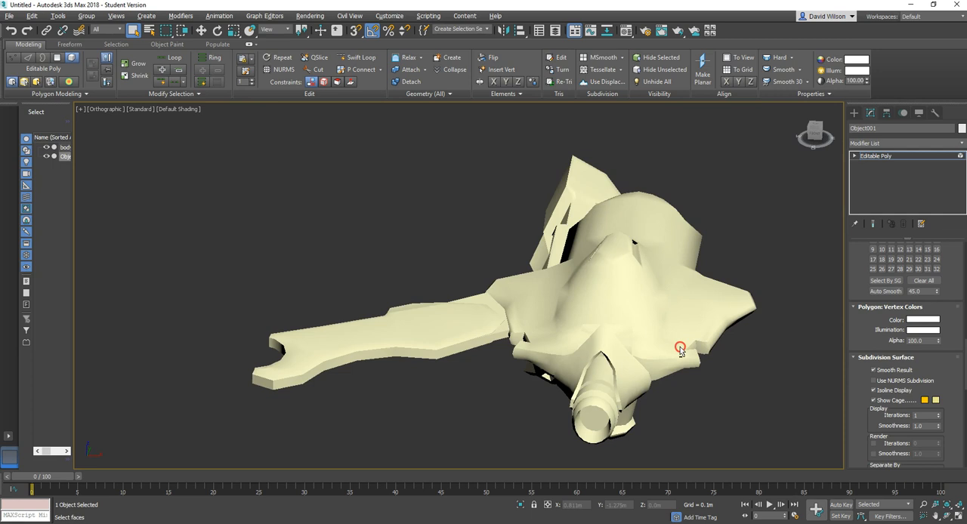
pyautogui.scroll(2, 642, 370)
pyautogui.click(630, 373)
pyautogui.click(732, 386)
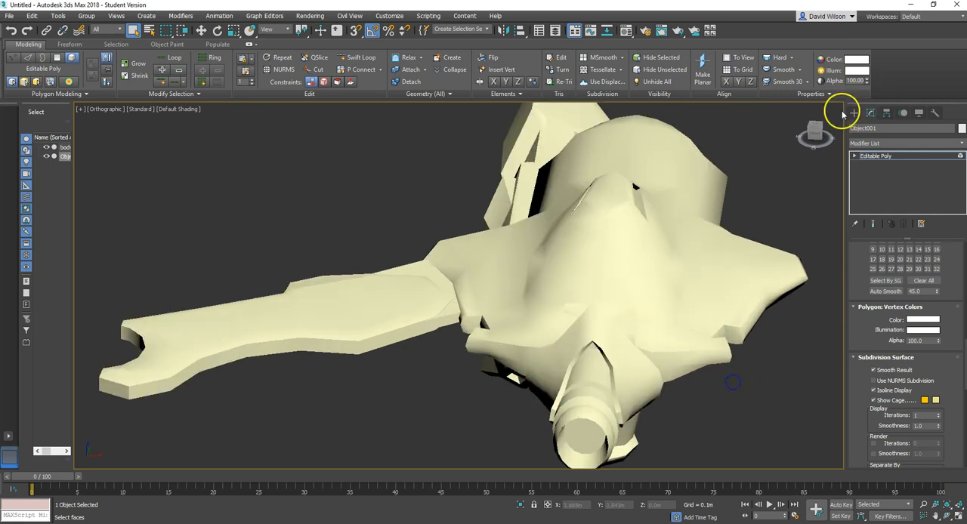
# Step: Select the nose tube element in the body object and detach it as a separate object
pyautogui.click(854, 113)
pyautogui.click(649, 320)
pyautogui.keyDown('alt'); pyautogui.moveTo(678, 318); pyautogui.dragTo(517, 340, button='middle'); pyautogui.keyUp('alt')
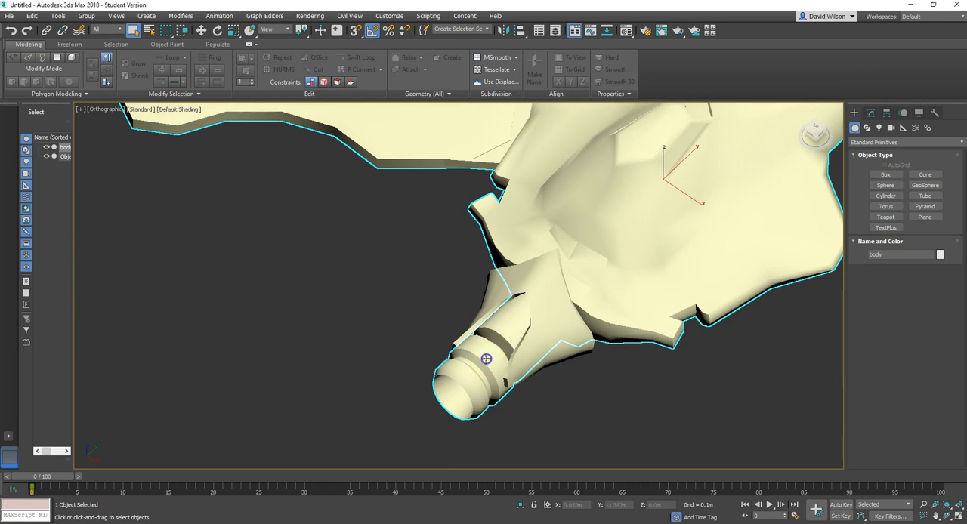
pyautogui.click(585, 346)
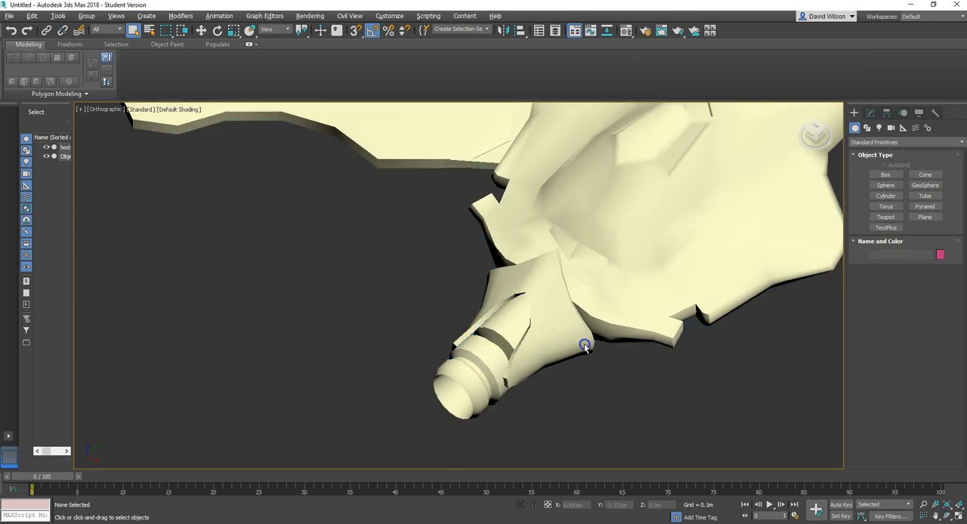
pyautogui.click(673, 300)
pyautogui.click(869, 112)
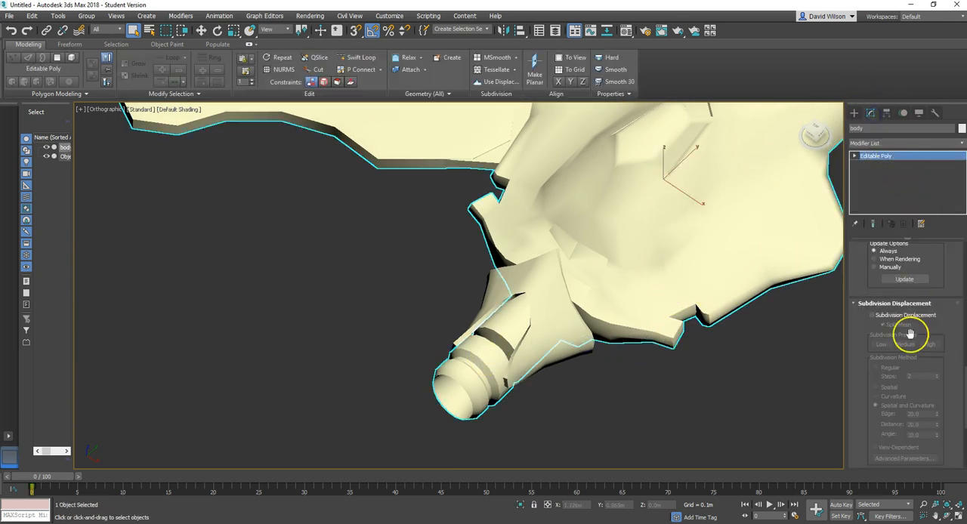
pyautogui.moveTo(942, 283); pyautogui.dragTo(926, 495)
pyautogui.moveTo(937, 285); pyautogui.dragTo(934, 456)
pyautogui.moveTo(943, 301); pyautogui.dragTo(941, 445)
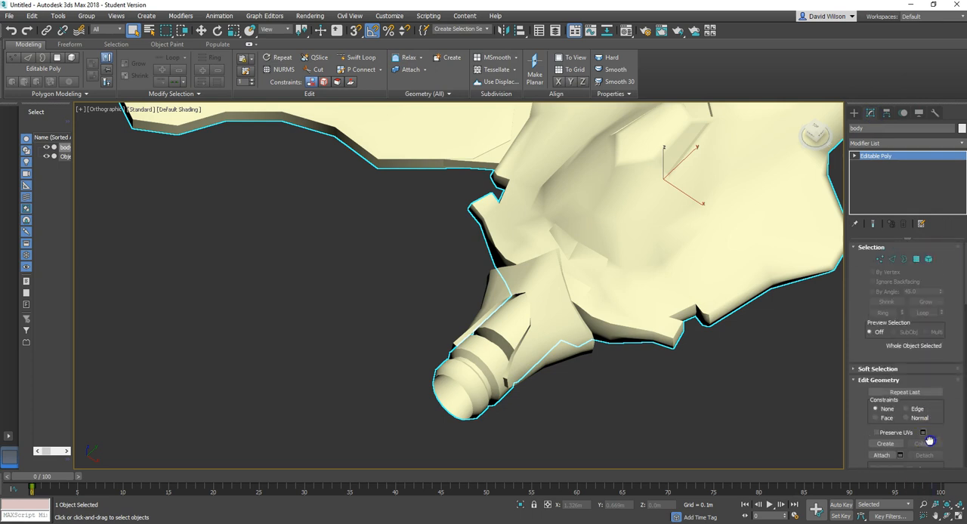
pyautogui.click(929, 260)
pyautogui.click(498, 363)
pyautogui.keyDown('alt'); pyautogui.moveTo(499, 363); pyautogui.dragTo(556, 394, button='middle'); pyautogui.keyUp('alt')
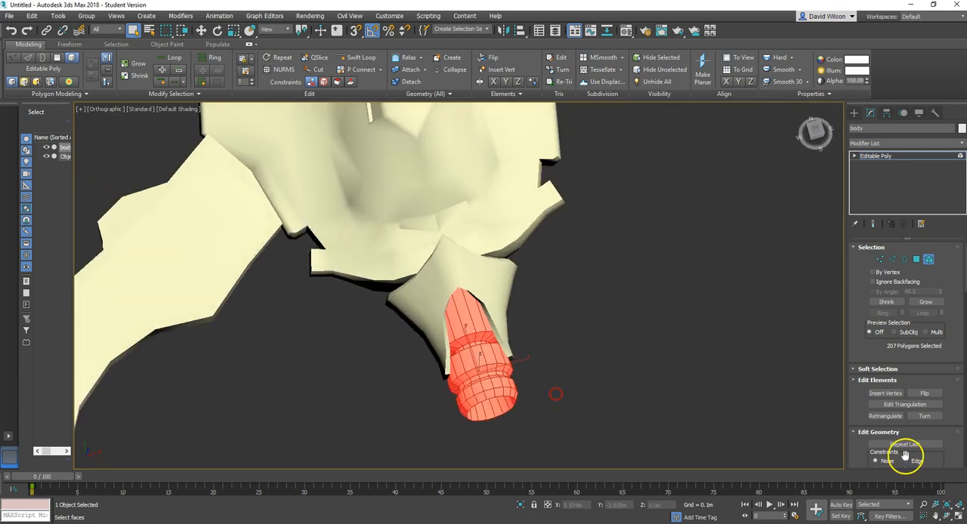
pyautogui.moveTo(908, 422); pyautogui.dragTo(909, 202)
pyautogui.click(924, 287)
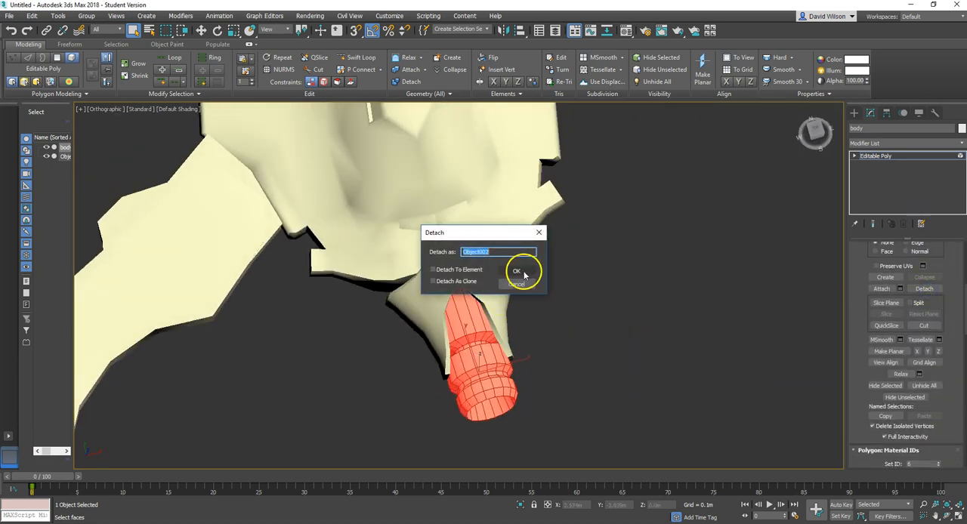
pyautogui.click(524, 272)
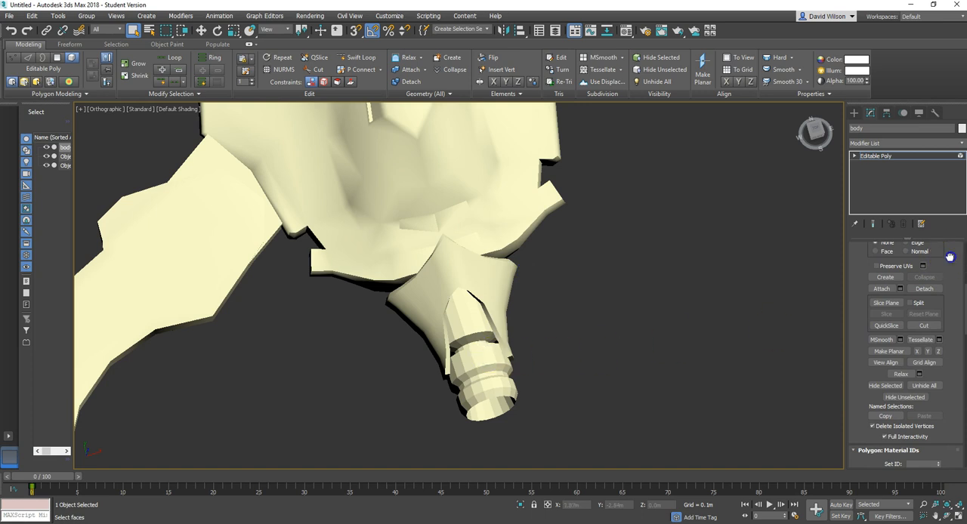
# Step: Select the detached nose tube, pick its whole element and auto-smooth it with a 45.0 threshold
pyautogui.press('w')
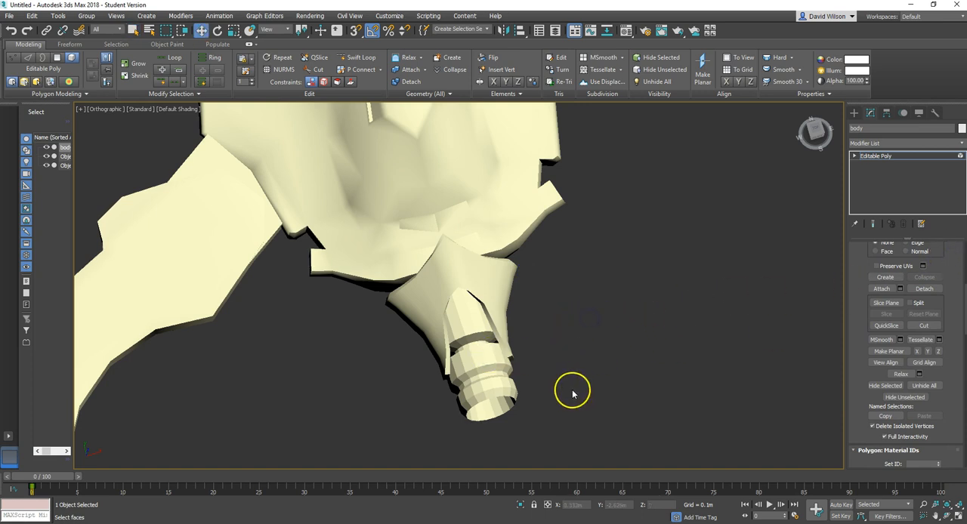
pyautogui.click(854, 113)
pyautogui.click(579, 368)
pyautogui.click(463, 353)
pyautogui.keyDown('alt'); pyautogui.moveTo(675, 402); pyautogui.dragTo(623, 376, button='middle'); pyautogui.keyUp('alt')
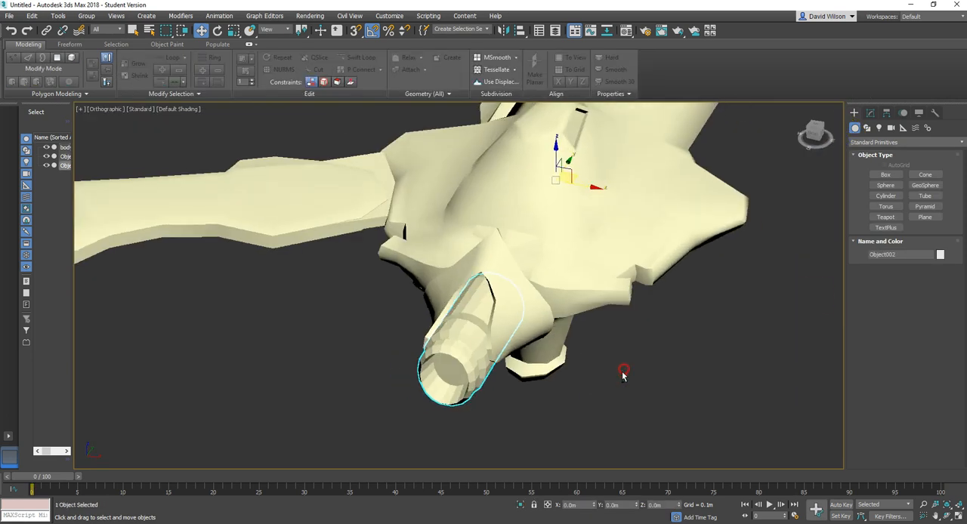
pyautogui.click(875, 114)
pyautogui.moveTo(944, 348); pyautogui.dragTo(932, 395)
pyautogui.press('5')
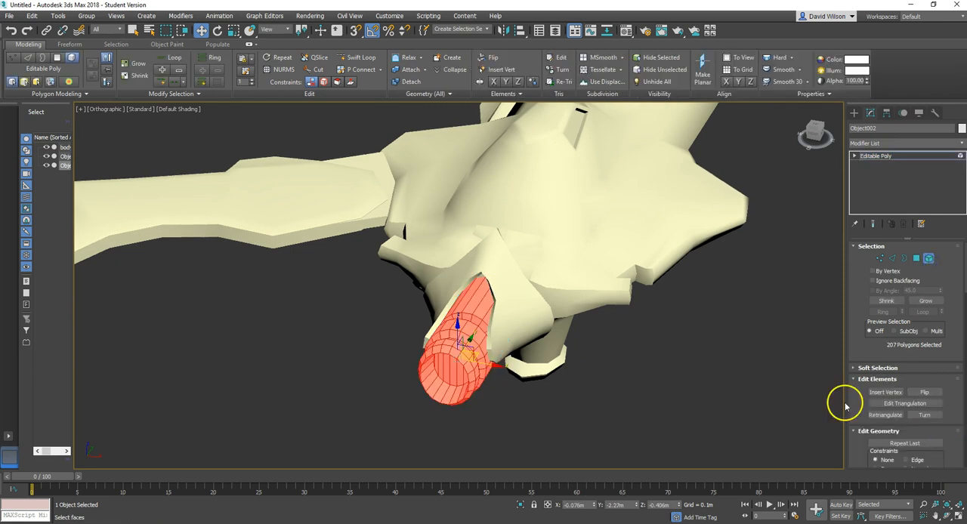
pyautogui.moveTo(844, 382); pyautogui.dragTo(734, 380)
pyautogui.moveTo(948, 446); pyautogui.dragTo(892, 334)
pyautogui.click(878, 380)
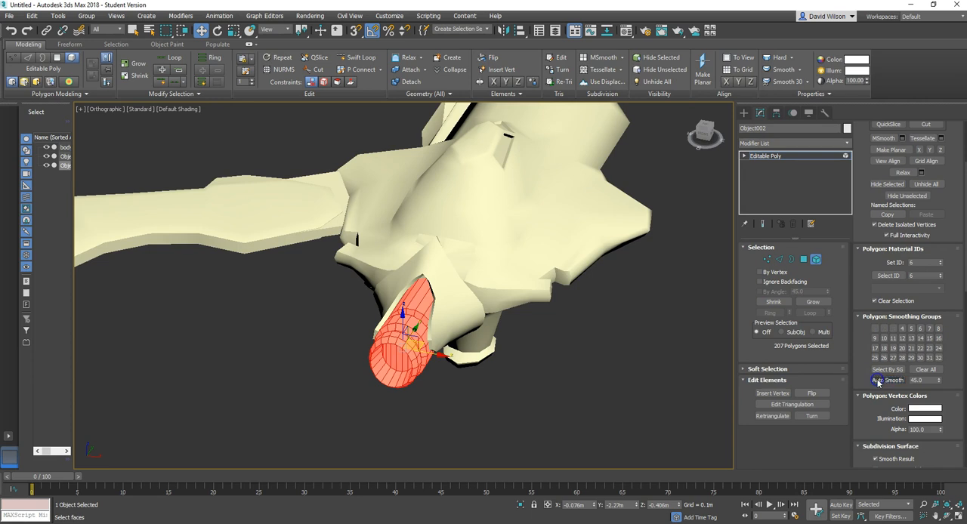
pyautogui.click(538, 364)
pyautogui.keyDown('alt'); pyautogui.moveTo(494, 375); pyautogui.dragTo(481, 408, button='middle'); pyautogui.keyUp('alt')
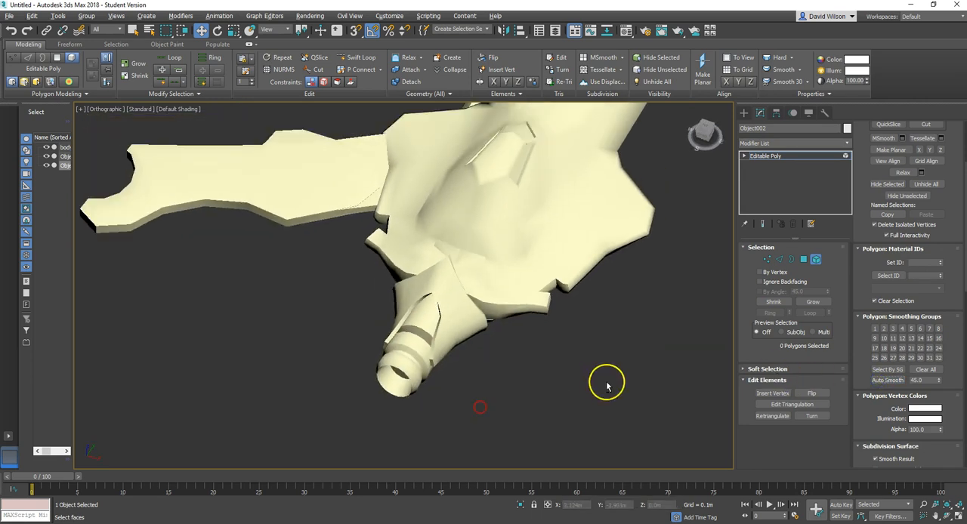
# Step: Select the full ring of 18 polygons around the nose tube's front rim and assign it to smoothing group 5 only
pyautogui.keyDown('alt'); pyautogui.moveTo(522, 378); pyautogui.dragTo(579, 362, button='middle'); pyautogui.keyUp('alt')
pyautogui.scroll(5, 439, 368)
pyautogui.keyDown('alt'); pyautogui.moveTo(491, 344); pyautogui.dragTo(514, 327, button='middle'); pyautogui.keyUp('alt')
pyautogui.click(481, 254)
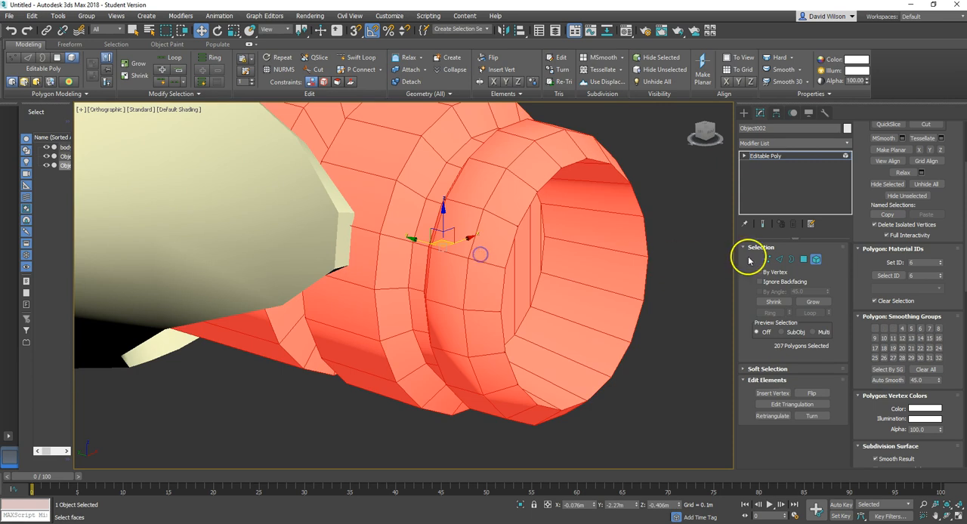
pyautogui.click(804, 259)
pyautogui.click(496, 237)
pyautogui.keyDown('ctrl'); pyautogui.moveTo(474, 299); pyautogui.dragTo(516, 403); pyautogui.keyUp('ctrl')
pyautogui.moveTo(508, 202)
pyautogui.keyDown('ctrl'); pyautogui.mouseDown()
pyautogui.moveTo(566, 151)
pyautogui.moveTo(642, 222)
pyautogui.mouseUp(); pyautogui.keyUp('ctrl')
pyautogui.keyDown('alt'); pyautogui.moveTo(641, 222); pyautogui.dragTo(559, 246, button='middle'); pyautogui.keyUp('alt')
pyautogui.moveTo(614, 204)
pyautogui.keyDown('ctrl'); pyautogui.mouseDown()
pyautogui.moveTo(676, 325)
pyautogui.moveTo(663, 408)
pyautogui.mouseUp(); pyautogui.keyUp('ctrl')
pyautogui.keyDown('alt'); pyautogui.moveTo(663, 408); pyautogui.dragTo(649, 362, button='middle'); pyautogui.keyUp('alt')
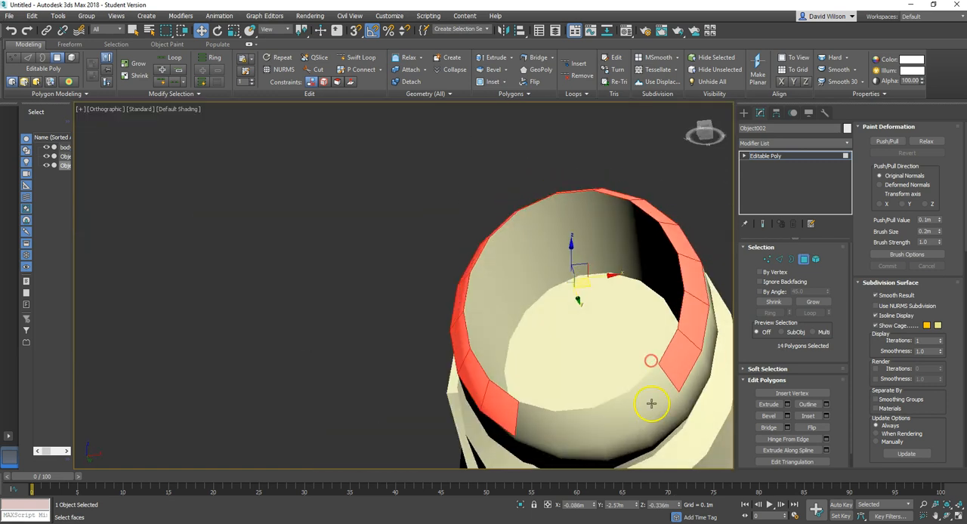
pyautogui.keyDown('ctrl'); pyautogui.click(652, 404); pyautogui.keyUp('ctrl')
pyautogui.keyDown('ctrl'); pyautogui.click(620, 421); pyautogui.keyUp('ctrl')
pyautogui.keyDown('ctrl'); pyautogui.click(577, 428); pyautogui.keyUp('ctrl')
pyautogui.keyDown('ctrl'); pyautogui.click(524, 426); pyautogui.keyUp('ctrl')
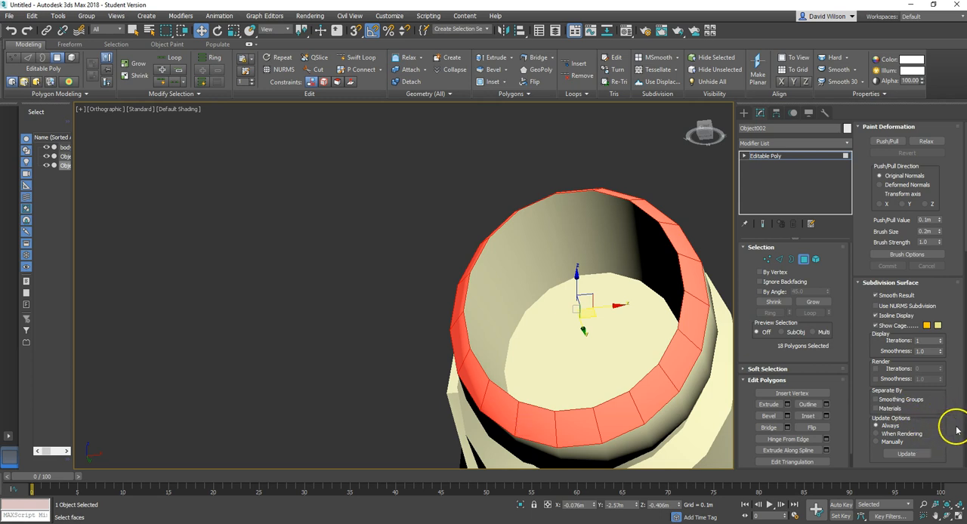
pyautogui.scroll(-8, 942, 429)
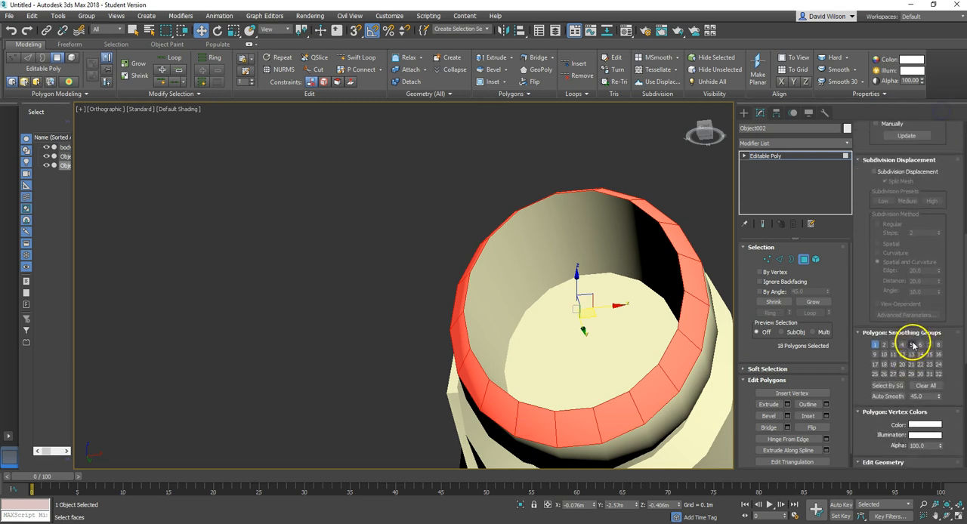
pyautogui.click(873, 348)
pyautogui.click(429, 299)
# Step: Select the full loop of narrow polygons directly behind the tube's front band and assign it to smoothing group 5 only
pyautogui.keyDown('alt'); pyautogui.moveTo(389, 250); pyautogui.dragTo(449, 370, button='middle'); pyautogui.keyUp('alt')
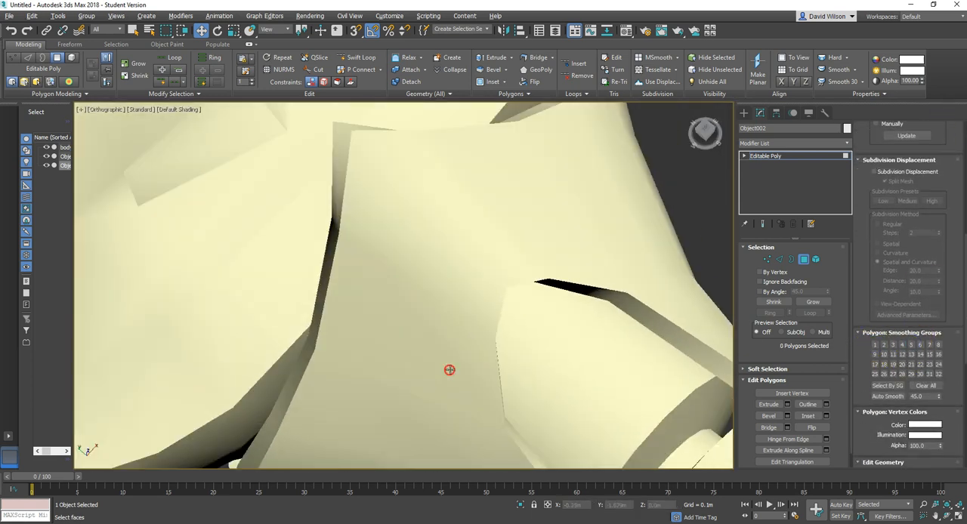
pyautogui.scroll(-4, 454, 347)
pyautogui.scroll(-3, 457, 371)
pyautogui.scroll(8, 522, 377)
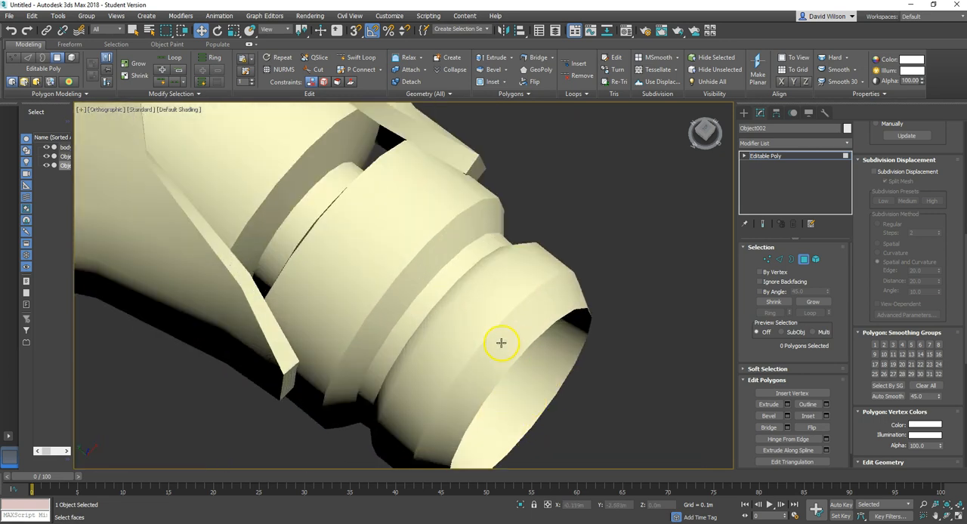
pyautogui.keyDown('alt'); pyautogui.moveTo(509, 354); pyautogui.dragTo(641, 185, button='middle'); pyautogui.keyUp('alt')
pyautogui.keyDown('alt'); pyautogui.moveTo(643, 236); pyautogui.dragTo(685, 296, button='middle'); pyautogui.keyUp('alt')
pyautogui.keyDown('alt'); pyautogui.moveTo(603, 280); pyautogui.dragTo(611, 310, button='middle'); pyautogui.keyUp('alt')
pyautogui.click(631, 327)
pyautogui.keyDown('ctrl'); pyautogui.click(605, 328); pyautogui.keyUp('ctrl')
pyautogui.keyDown('ctrl'); pyautogui.click(579, 333); pyautogui.keyUp('ctrl')
pyautogui.keyDown('ctrl'); pyautogui.click(563, 335); pyautogui.keyUp('ctrl')
pyautogui.keyDown('ctrl'); pyautogui.click(547, 338); pyautogui.keyUp('ctrl')
pyautogui.click(178, 58)
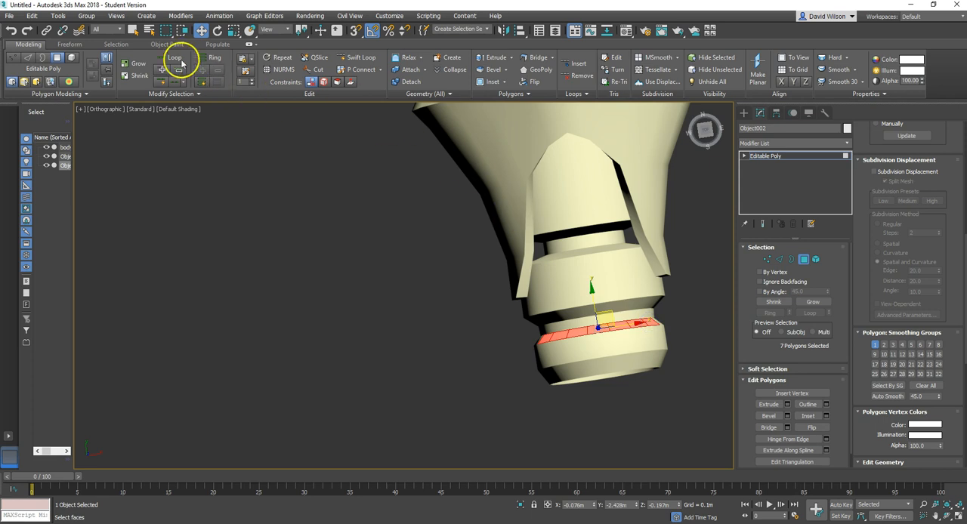
pyautogui.keyDown('alt'); pyautogui.moveTo(539, 353); pyautogui.dragTo(589, 302, button='middle'); pyautogui.keyUp('alt')
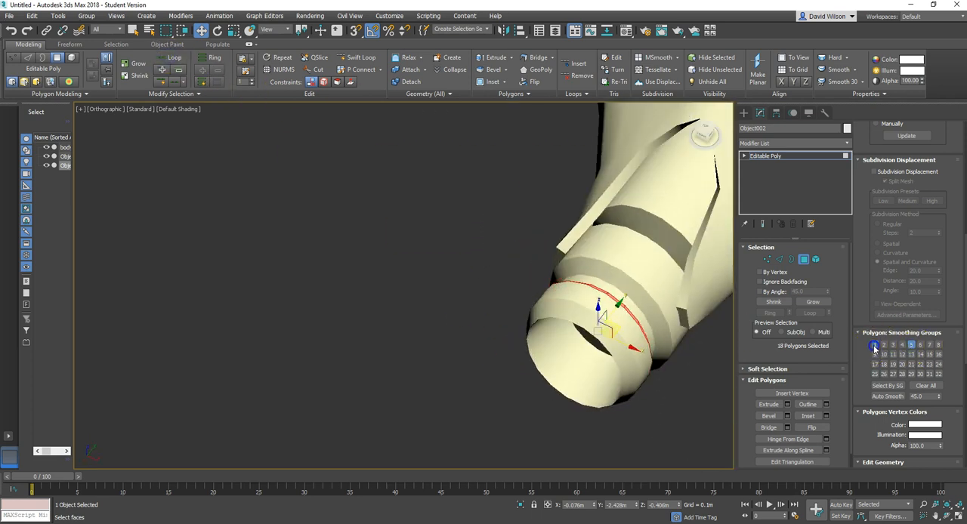
pyautogui.click(670, 401)
# Step: Select single polygons on the tube's rim, front band and narrow ring in turn to check their smoothing groups
pyautogui.keyDown('alt'); pyautogui.moveTo(667, 398); pyautogui.dragTo(564, 343, button='middle'); pyautogui.keyUp('alt')
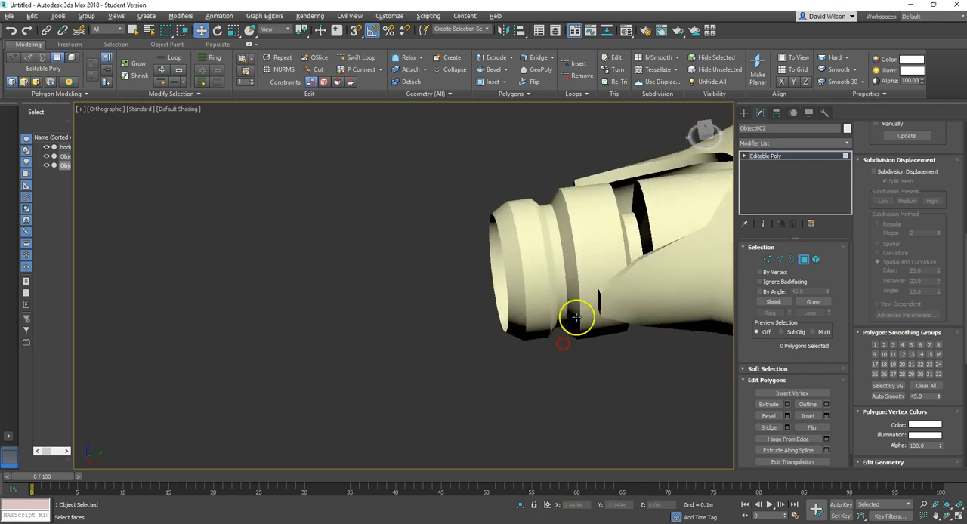
pyautogui.moveTo(596, 303); pyautogui.dragTo(536, 347, button='middle')
pyautogui.scroll(4, 451, 287)
pyautogui.click(451, 288)
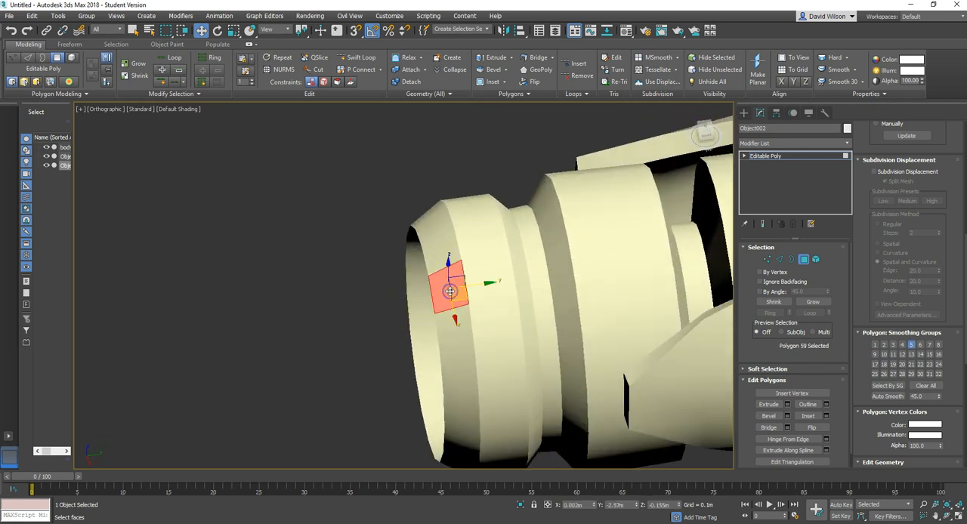
pyautogui.click(481, 266)
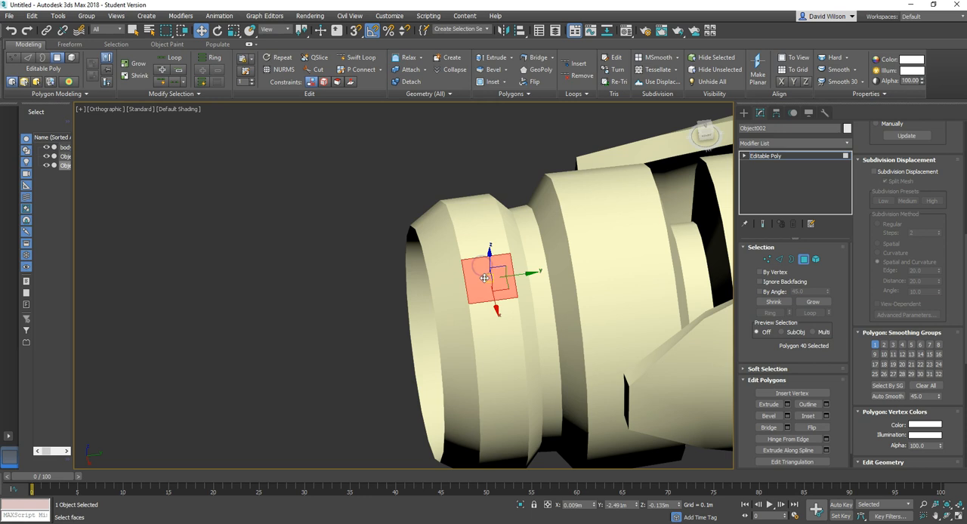
pyautogui.click(519, 257)
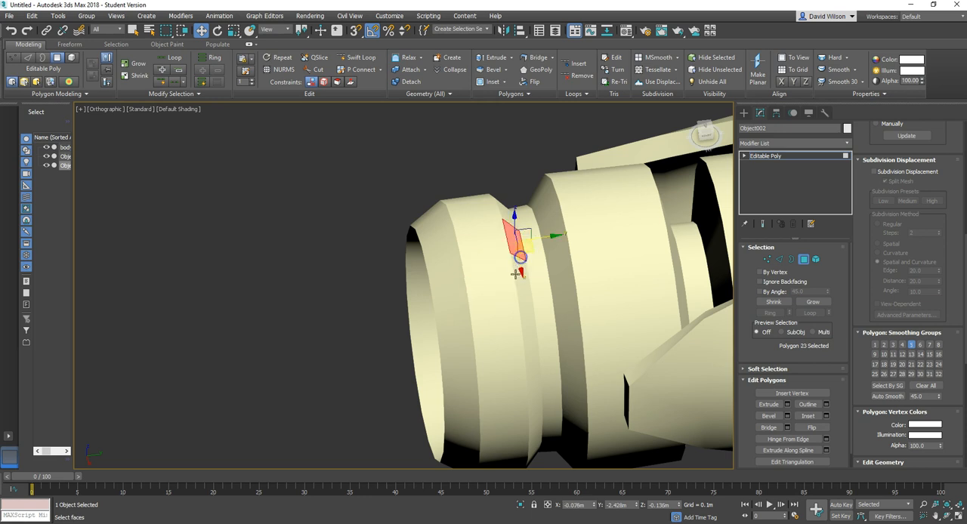
# Step: Try assigning a single polygon on the tube's front band to smoothing group 5 only
pyautogui.click(448, 248)
pyautogui.click(447, 233)
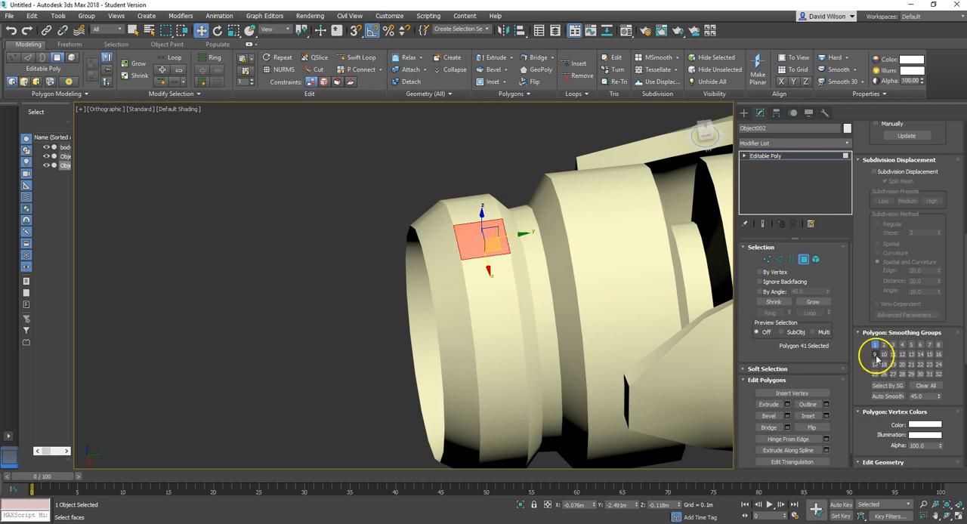
pyautogui.click(912, 345)
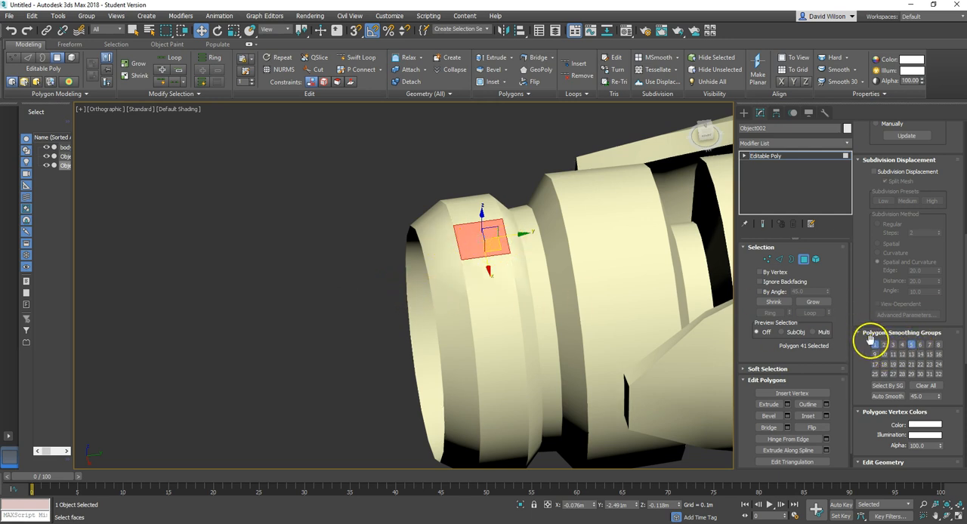
pyautogui.click(331, 321)
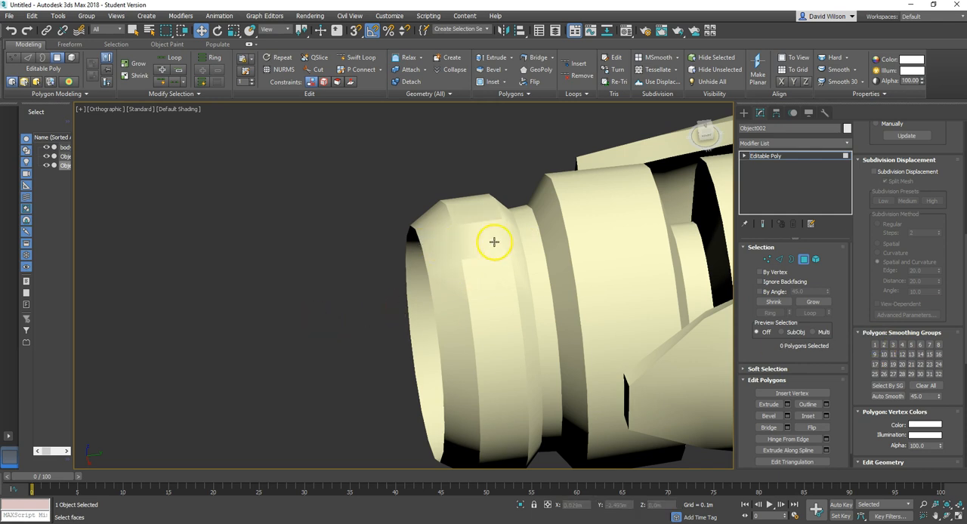
# Step: Reassign the odd polygon on the tube's front band to smoothing group 1 only
pyautogui.keyDown('alt'); pyautogui.moveTo(496, 283); pyautogui.dragTo(446, 309, button='middle'); pyautogui.keyUp('alt')
pyautogui.click(497, 308)
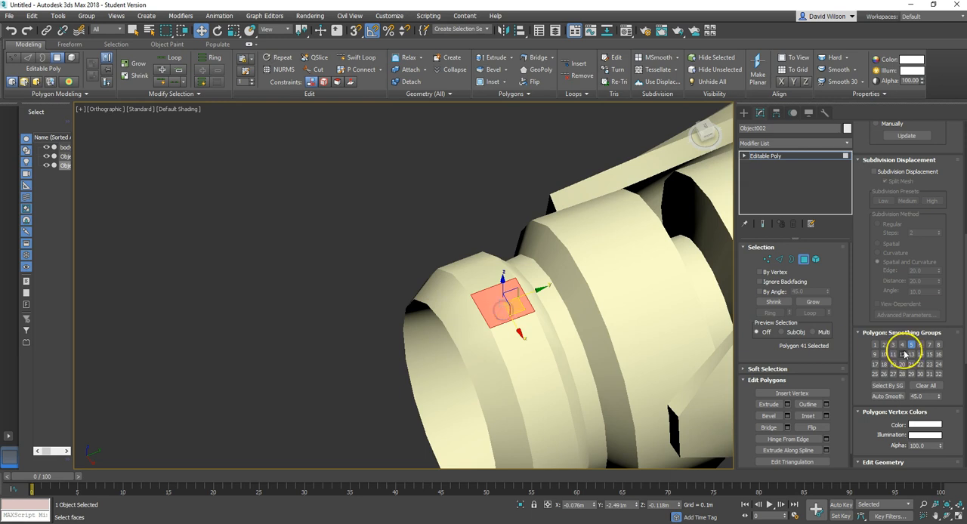
pyautogui.click(875, 346)
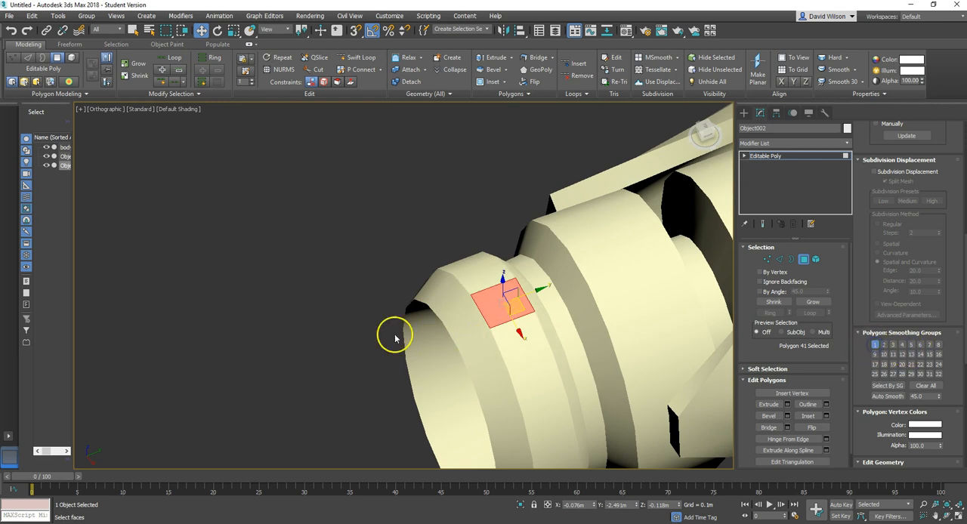
pyautogui.click(338, 336)
pyautogui.keyDown('alt'); pyautogui.moveTo(338, 336); pyautogui.dragTo(440, 415, button='middle'); pyautogui.keyUp('alt')
# Step: Select the main hull element in the body object and detach it as a separate object
pyautogui.click(803, 260)
pyautogui.click(526, 354)
pyautogui.scroll(-5, 527, 354)
pyautogui.keyDown('alt'); pyautogui.moveTo(499, 371); pyautogui.dragTo(531, 318, button='middle'); pyautogui.keyUp('alt')
pyautogui.click(529, 242)
pyautogui.click(816, 260)
pyautogui.click(540, 234)
pyautogui.moveTo(943, 457); pyautogui.dragTo(927, 439)
pyautogui.moveTo(950, 293); pyautogui.dragTo(950, 251)
pyautogui.moveTo(948, 352); pyautogui.dragTo(945, 395)
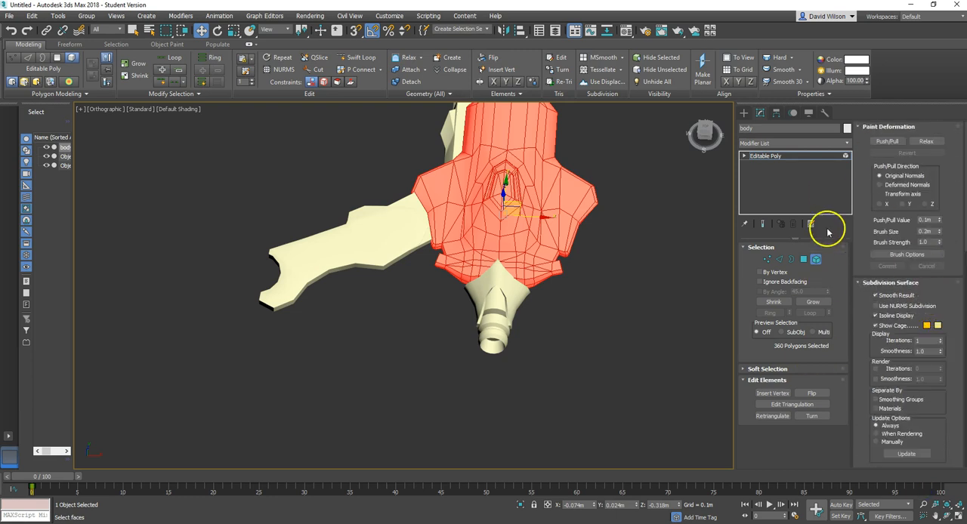
pyautogui.moveTo(863, 347); pyautogui.dragTo(868, 160)
pyautogui.moveTo(860, 325); pyautogui.dragTo(863, 194)
pyautogui.click(924, 342)
pyautogui.click(496, 290)
# Step: Select the detached hull, pick its whole element and auto-smooth it with a 45.0 threshold
pyautogui.click(818, 259)
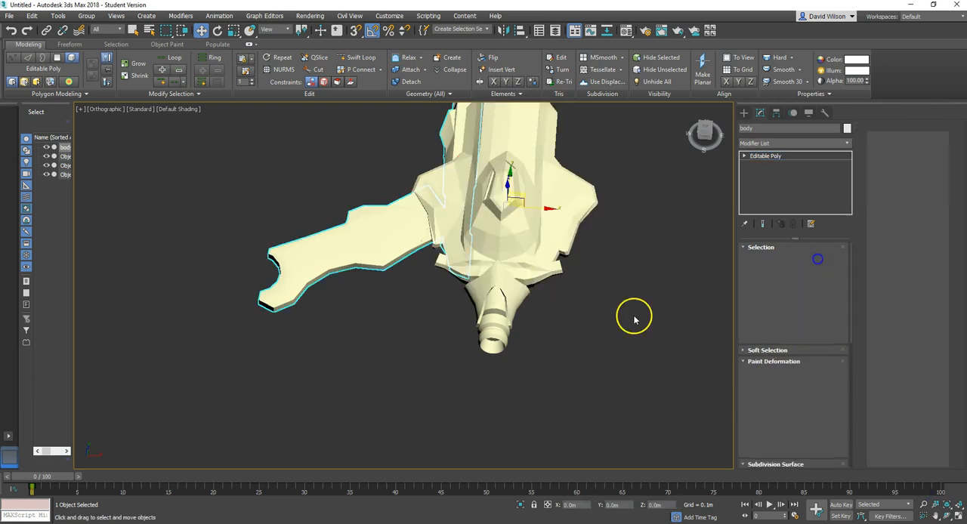
pyautogui.click(547, 220)
pyautogui.click(817, 260)
pyautogui.moveTo(936, 397); pyautogui.dragTo(930, 219)
pyautogui.click(594, 278)
# Step: Examine the hull's shading and polygon layout around the raised canopy, and switch to polygon selection
pyautogui.keyDown('alt'); pyautogui.moveTo(591, 238); pyautogui.dragTo(540, 309, button='middle'); pyautogui.keyUp('alt')
pyautogui.scroll(8, 505, 280)
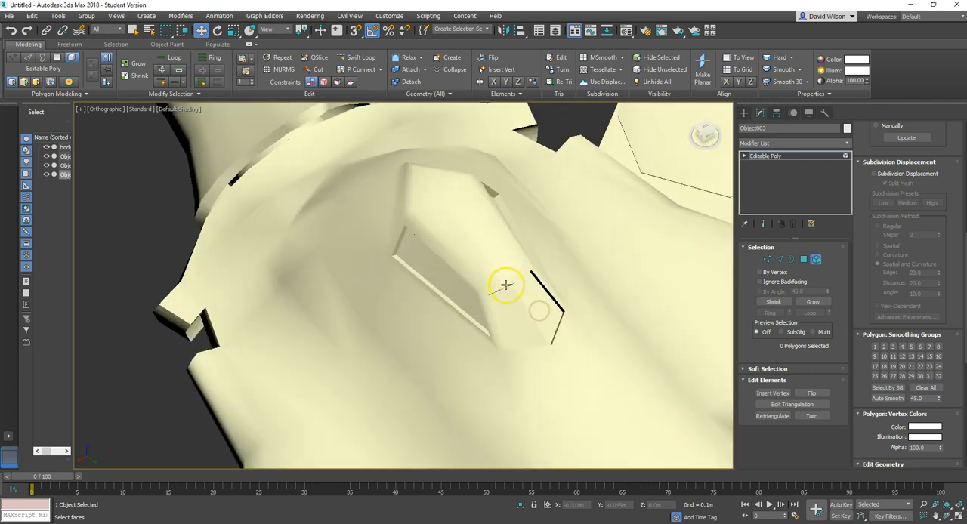
pyautogui.click(524, 308)
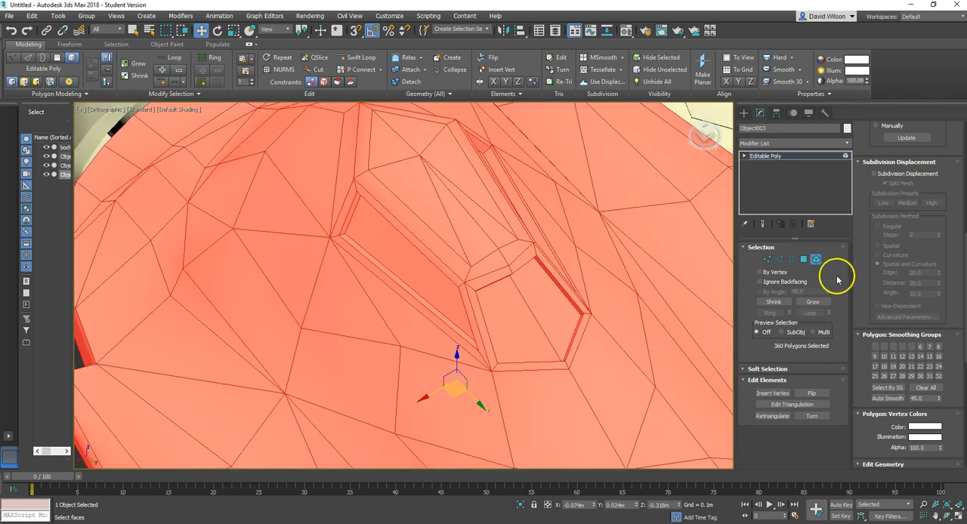
pyautogui.scroll(-7, 220, 259)
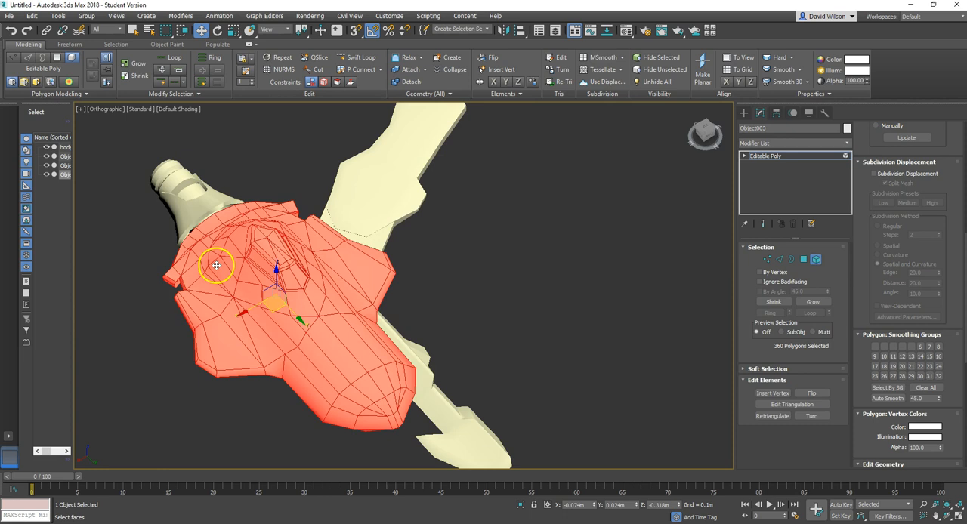
pyautogui.click(269, 175)
pyautogui.scroll(5, 243, 276)
pyautogui.click(803, 260)
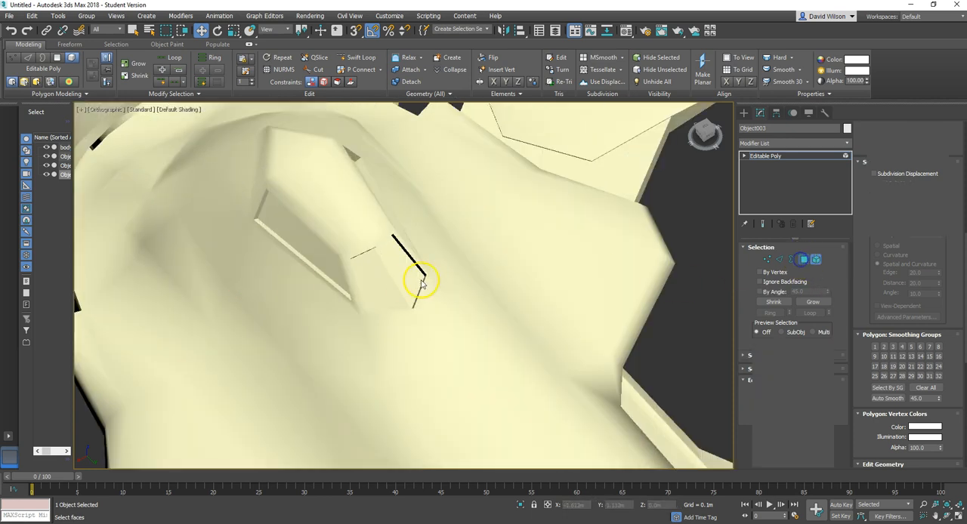
# Step: Compare the smoothing groups of the two polygons at the canopy's tip and assign the group 2 polygon to group 1
pyautogui.click(380, 281)
pyautogui.keyDown('ctrl'); pyautogui.click(400, 279); pyautogui.keyUp('ctrl')
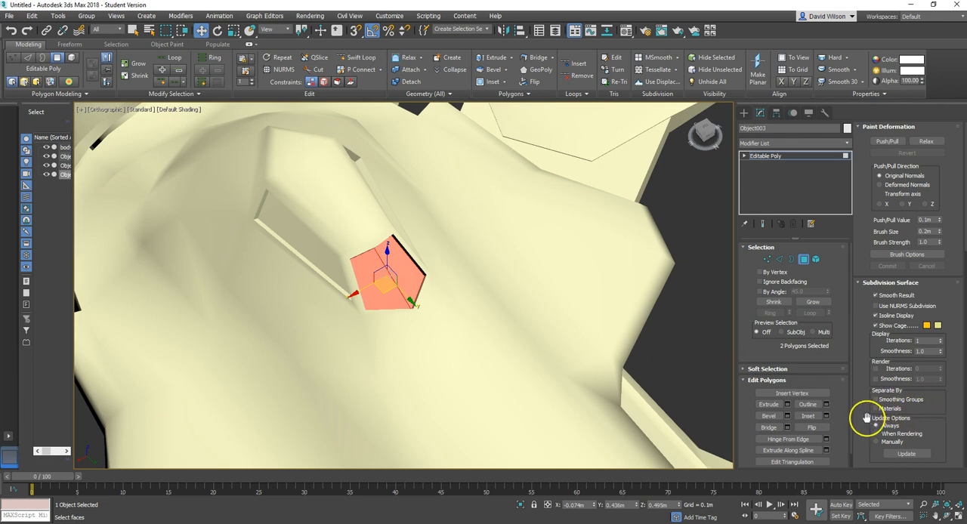
pyautogui.moveTo(870, 421); pyautogui.dragTo(864, 74)
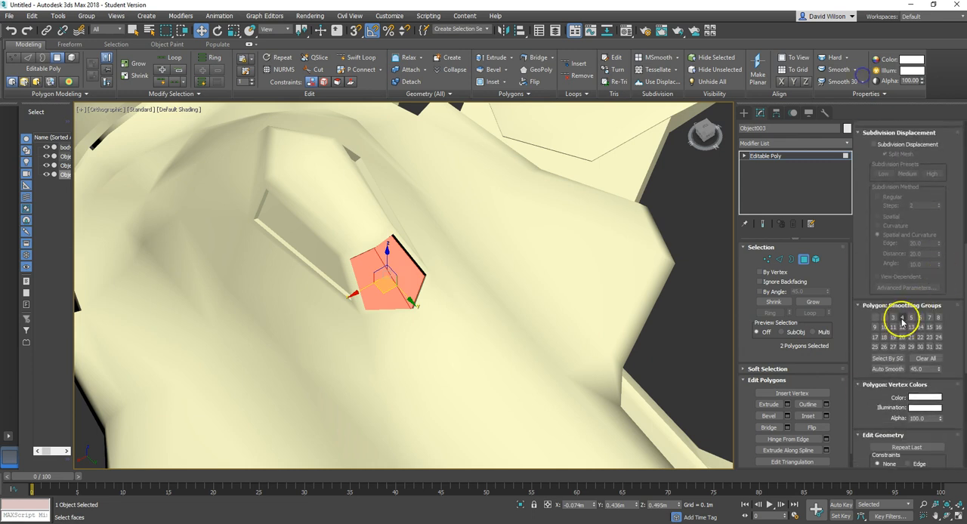
pyautogui.click(383, 289)
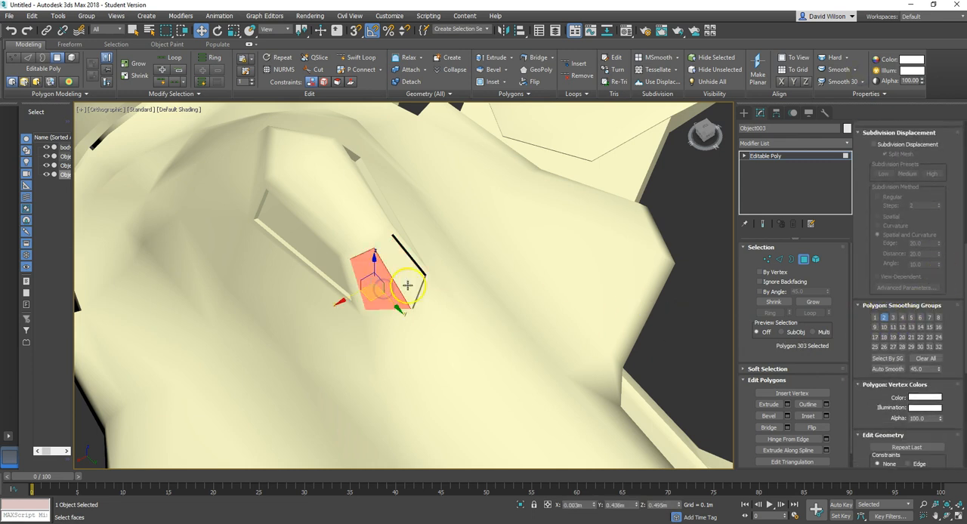
pyautogui.click(408, 285)
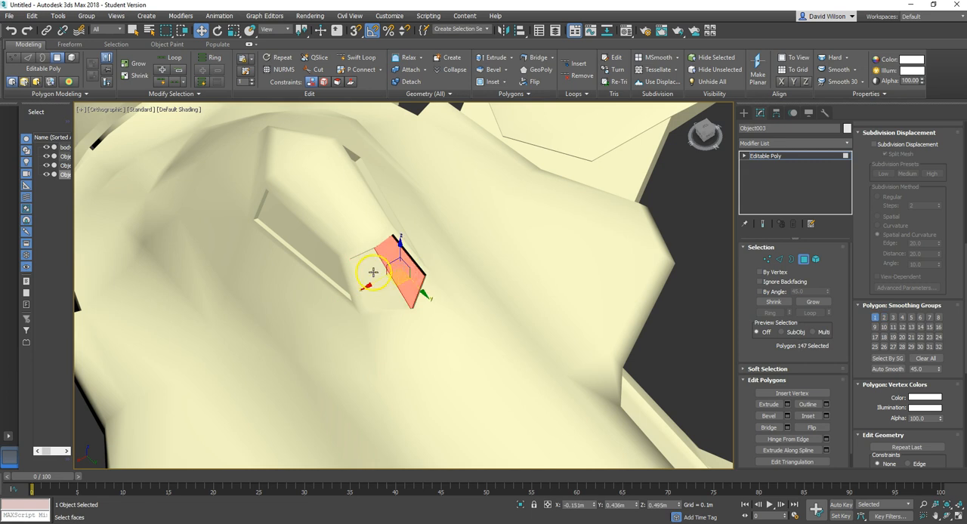
pyautogui.click(373, 272)
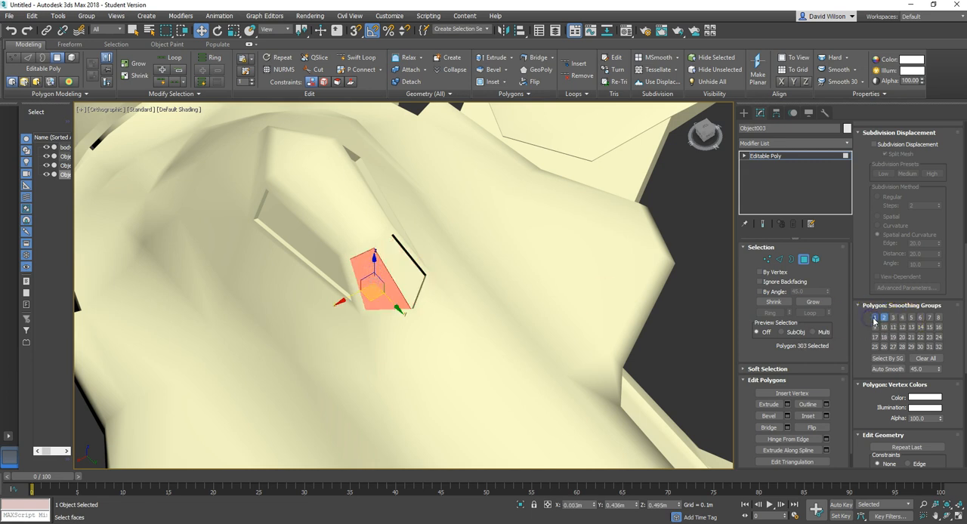
pyautogui.click(678, 316)
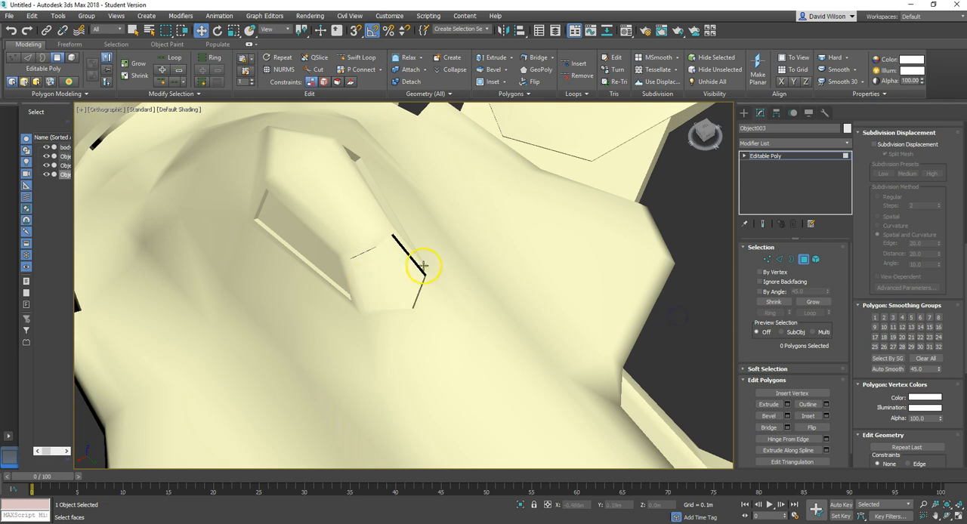
# Step: Leave polygon selection on the hull and select the remaining body object
pyautogui.keyDown('alt'); pyautogui.moveTo(662, 366); pyautogui.dragTo(668, 339, button='middle'); pyautogui.keyUp('alt')
pyautogui.scroll(-4, 667, 340)
pyautogui.scroll(-3, 666, 341)
pyautogui.keyDown('alt'); pyautogui.moveTo(572, 358); pyautogui.dragTo(685, 346, button='middle'); pyautogui.keyUp('alt')
pyautogui.scroll(7, 682, 373)
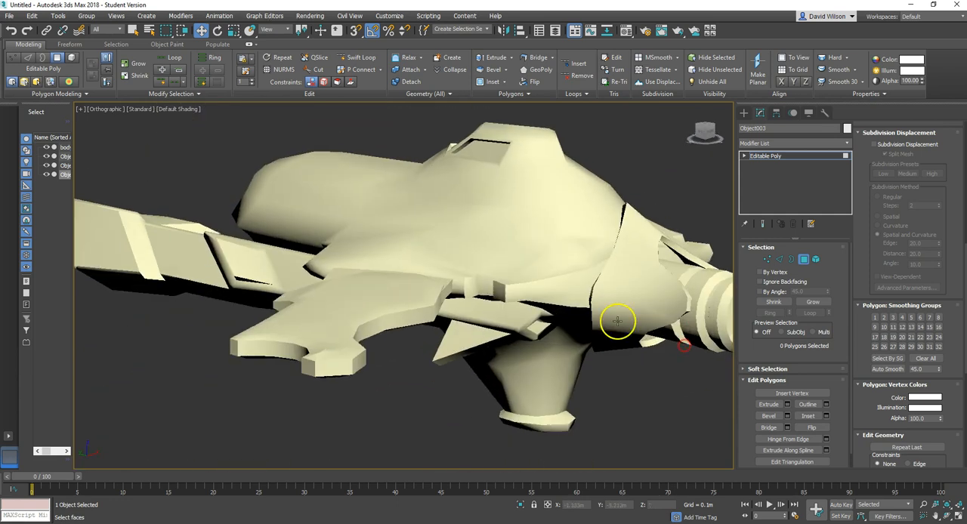
pyautogui.keyDown('alt'); pyautogui.moveTo(536, 303); pyautogui.dragTo(617, 333, button='middle'); pyautogui.keyUp('alt')
pyautogui.scroll(-5, 454, 334)
pyautogui.click(805, 259)
pyautogui.click(534, 355)
pyautogui.click(524, 318)
# Step: Select the notched wing element in the body object and move it outward along X, clear of the ship, to about -4.565 m
pyautogui.keyDown('alt'); pyautogui.moveTo(524, 317); pyautogui.dragTo(637, 345, button='middle'); pyautogui.keyUp('alt')
pyautogui.scroll(8, 449, 285)
pyautogui.scroll(-4, 460, 289)
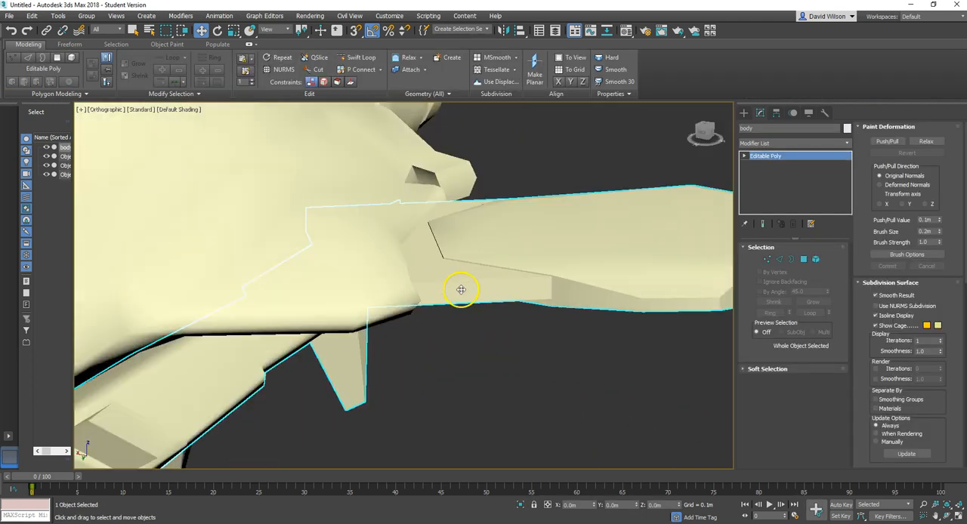
pyautogui.scroll(-6, 471, 286)
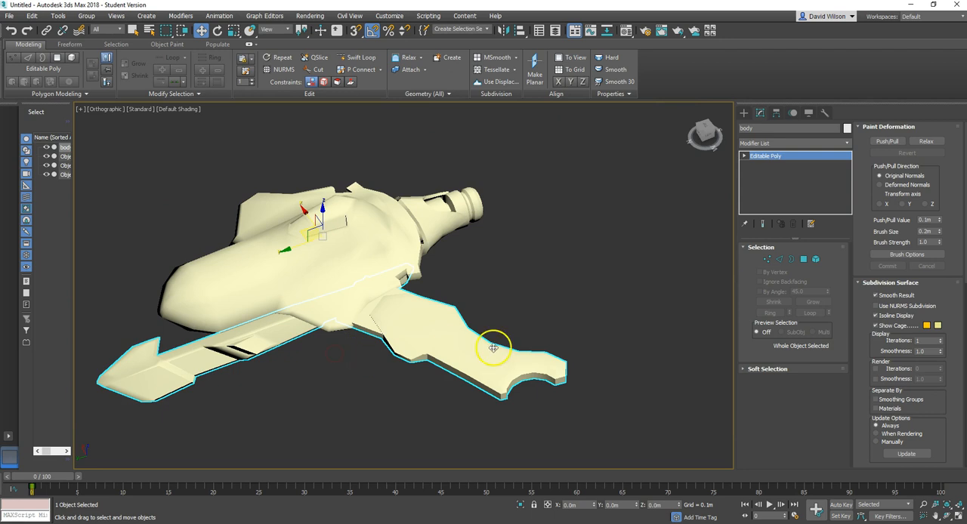
pyautogui.click(815, 260)
pyautogui.click(427, 321)
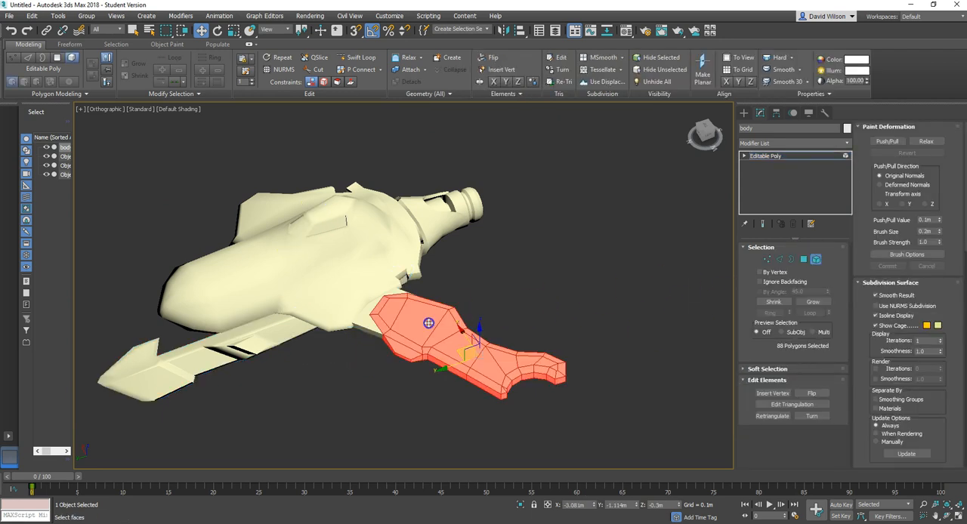
pyautogui.moveTo(545, 328)
pyautogui.keyDown('alt'); pyautogui.mouseDown(button='middle')
pyautogui.moveTo(434, 336)
pyautogui.moveTo(485, 353)
pyautogui.moveTo(484, 363)
pyautogui.moveTo(451, 361)
pyautogui.moveTo(563, 371)
pyautogui.moveTo(568, 346)
pyautogui.mouseUp(button='middle'); pyautogui.keyUp('alt')
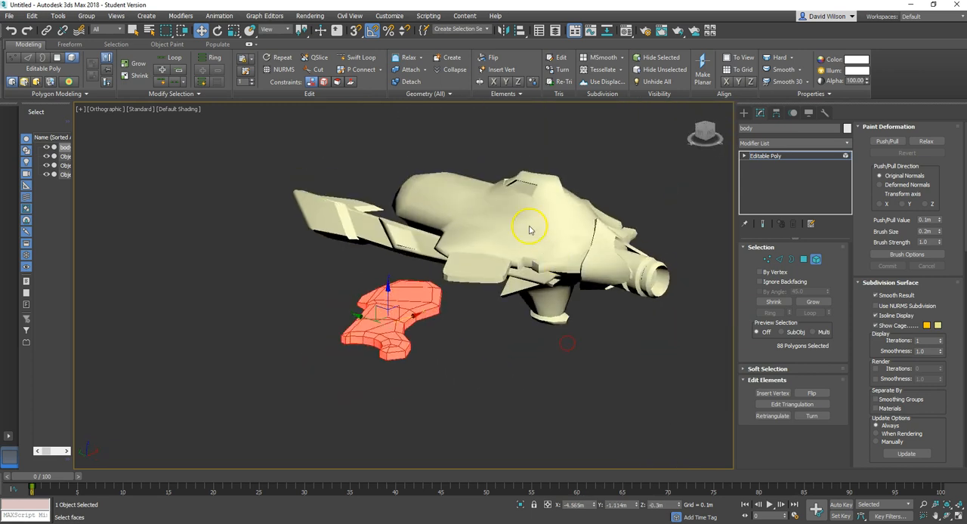
# Step: Examine the separated wing element beside the ship from several angles, including the top view
pyautogui.keyDown('alt'); pyautogui.moveTo(507, 331); pyautogui.dragTo(512, 363, button='middle'); pyautogui.keyUp('alt')
pyautogui.moveTo(540, 272); pyautogui.dragTo(470, 390, button='middle')
pyautogui.scroll(-4, 474, 398)
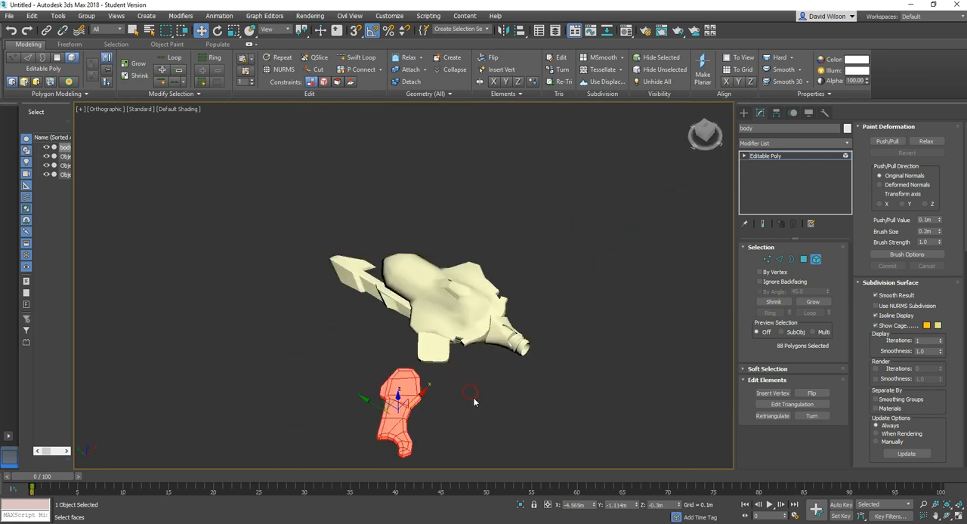
pyautogui.scroll(2, 481, 399)
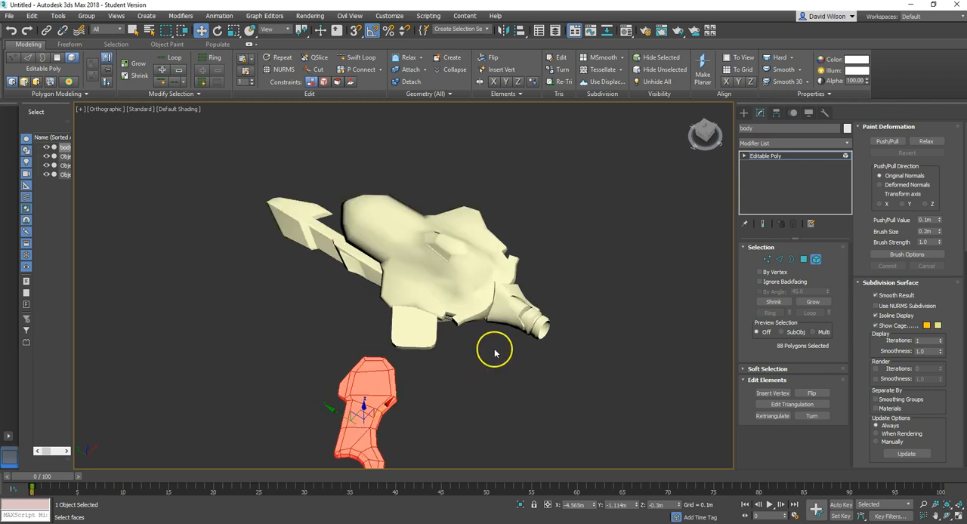
pyautogui.moveTo(508, 355)
pyautogui.keyDown('alt'); pyautogui.mouseDown(button='middle')
pyautogui.moveTo(498, 324)
pyautogui.moveTo(499, 344)
pyautogui.mouseUp(button='middle'); pyautogui.keyUp('alt')
pyautogui.moveTo(468, 393); pyautogui.dragTo(547, 386, button='middle')
pyautogui.scroll(-4, 512, 383)
pyautogui.scroll(6, 520, 379)
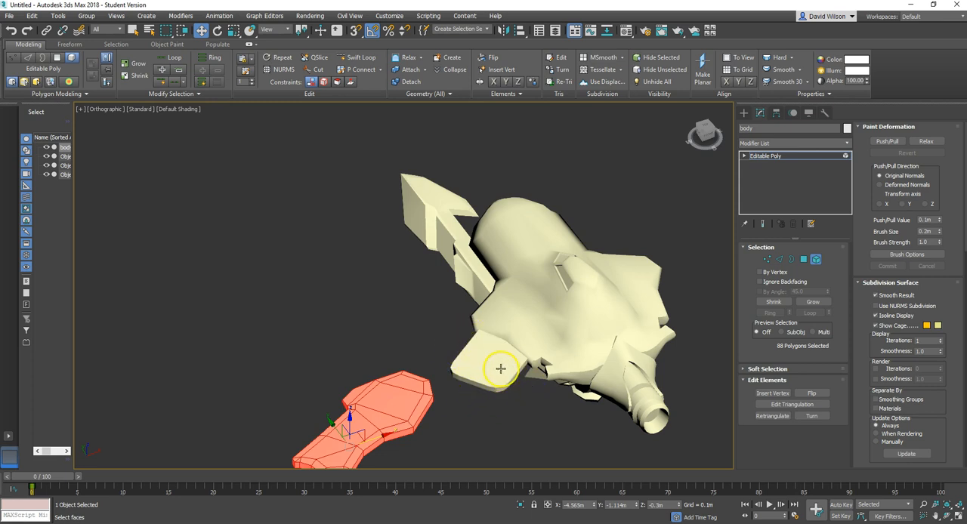
pyautogui.keyDown('alt'); pyautogui.moveTo(498, 363); pyautogui.dragTo(414, 369, button='middle'); pyautogui.keyUp('alt')
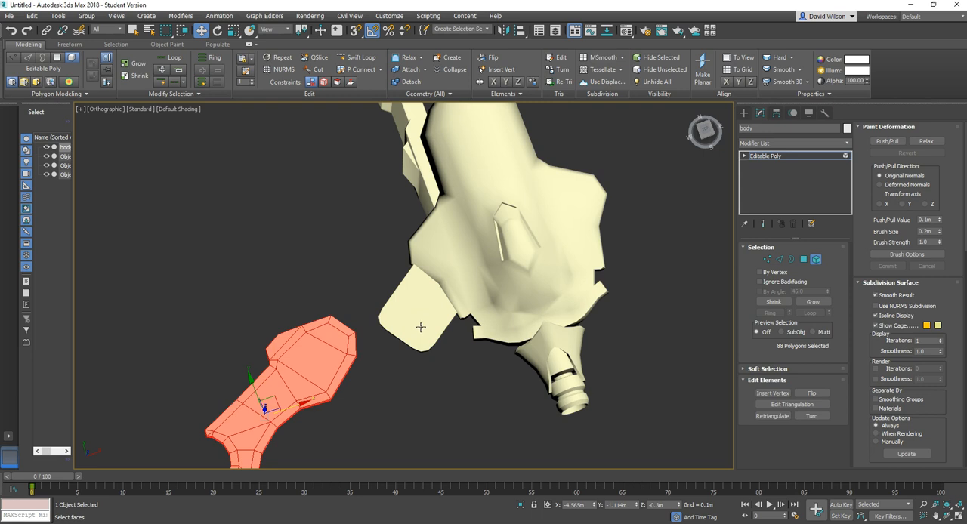
pyautogui.scroll(-4, 421, 327)
pyautogui.scroll(2, 421, 328)
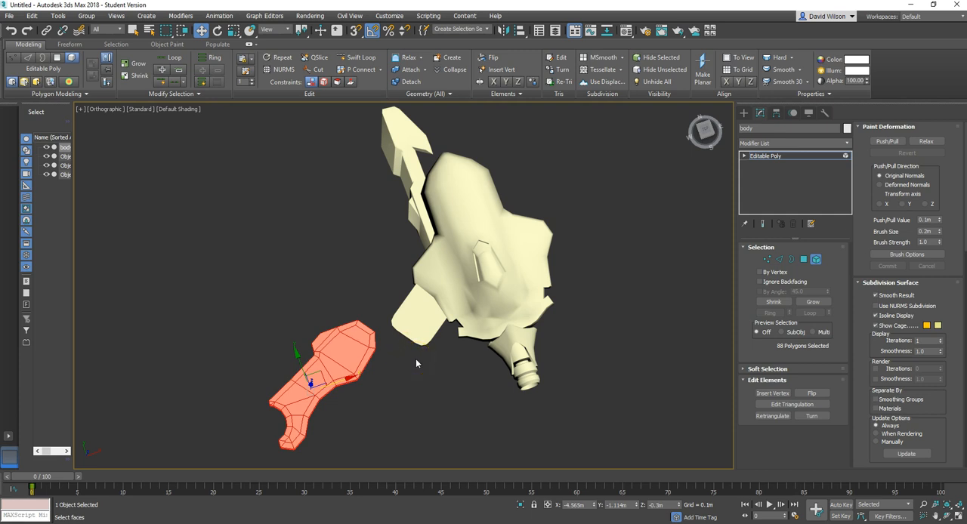
pyautogui.keyDown('alt'); pyautogui.moveTo(463, 373); pyautogui.dragTo(435, 353, button='middle'); pyautogui.keyUp('alt')
pyautogui.keyDown('alt'); pyautogui.moveTo(368, 386); pyautogui.dragTo(399, 348, button='middle'); pyautogui.keyUp('alt')
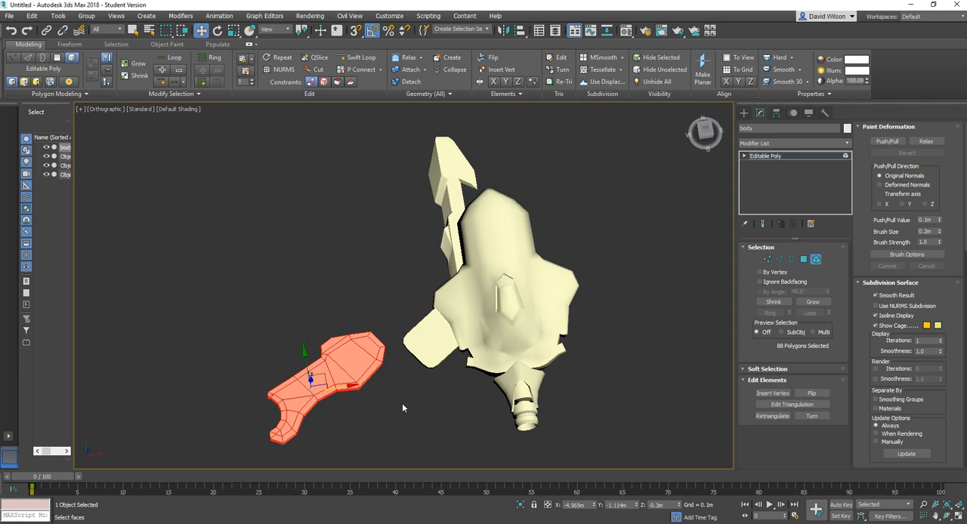
pyautogui.press('t')
pyautogui.scroll(-3, 408, 406)
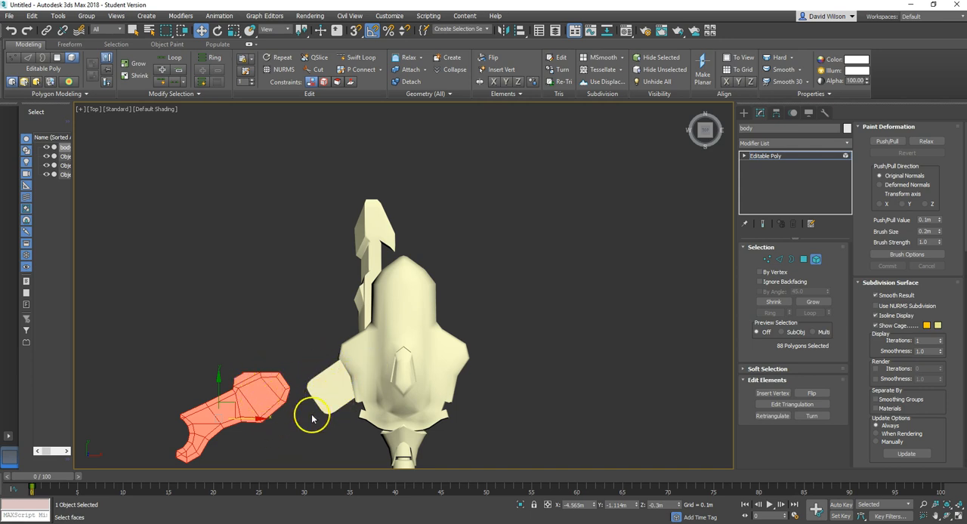
pyautogui.keyDown('alt'); pyautogui.moveTo(524, 412); pyautogui.dragTo(617, 353, button='middle'); pyautogui.keyUp('alt')
pyautogui.click(592, 367)
pyautogui.click(344, 355)
pyautogui.click(803, 262)
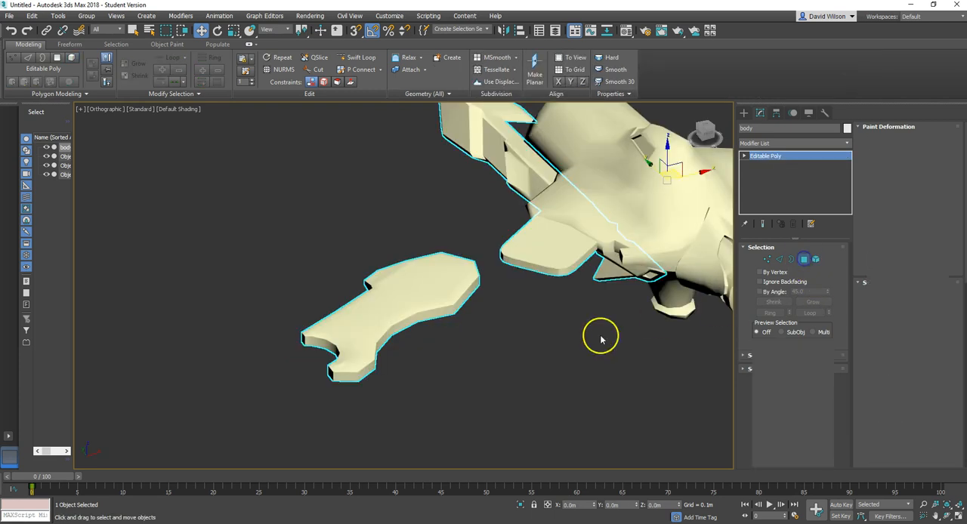
pyautogui.press('4')
pyautogui.click(435, 292)
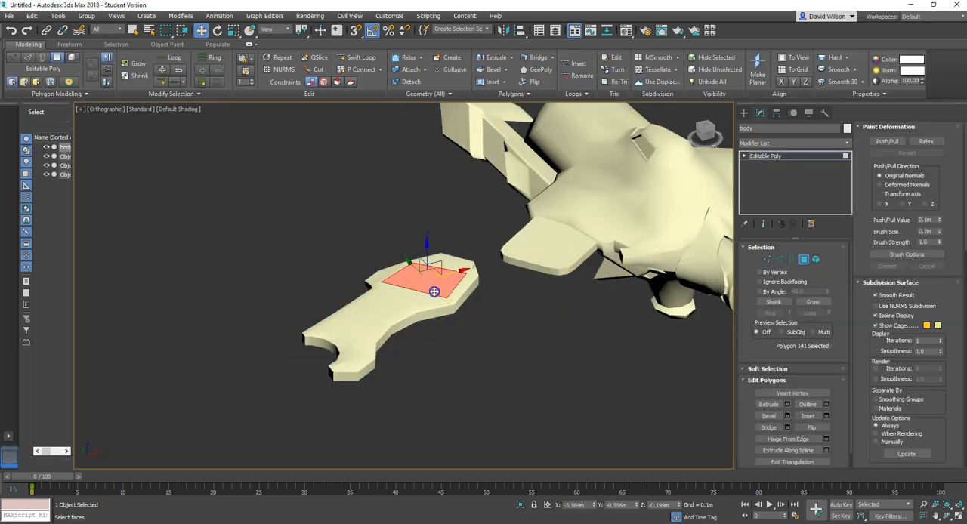
# Step: Select the whole notched wing element and detach it from the body as a separate object
pyautogui.click(815, 259)
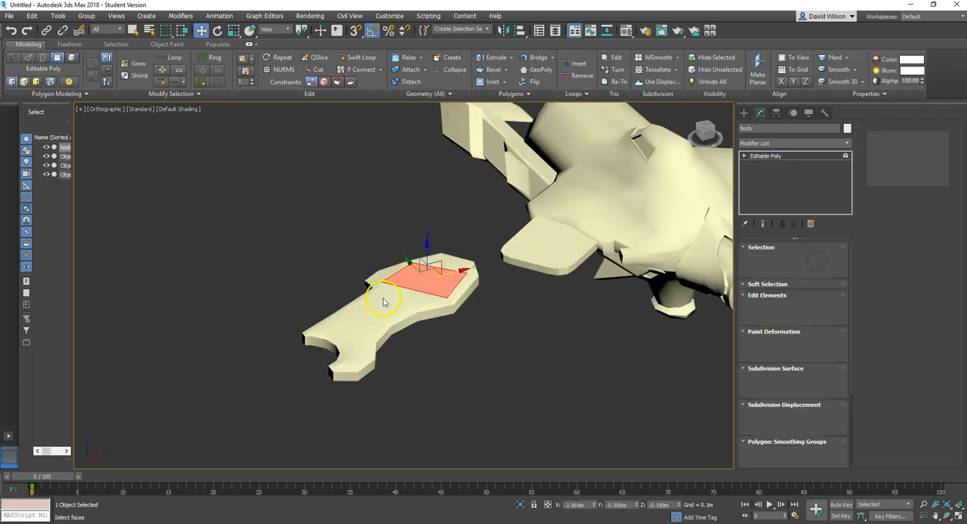
pyautogui.click(404, 309)
pyautogui.moveTo(949, 404); pyautogui.dragTo(943, 194)
pyautogui.moveTo(944, 408); pyautogui.dragTo(947, 223)
pyautogui.moveTo(946, 390); pyautogui.dragTo(932, 330)
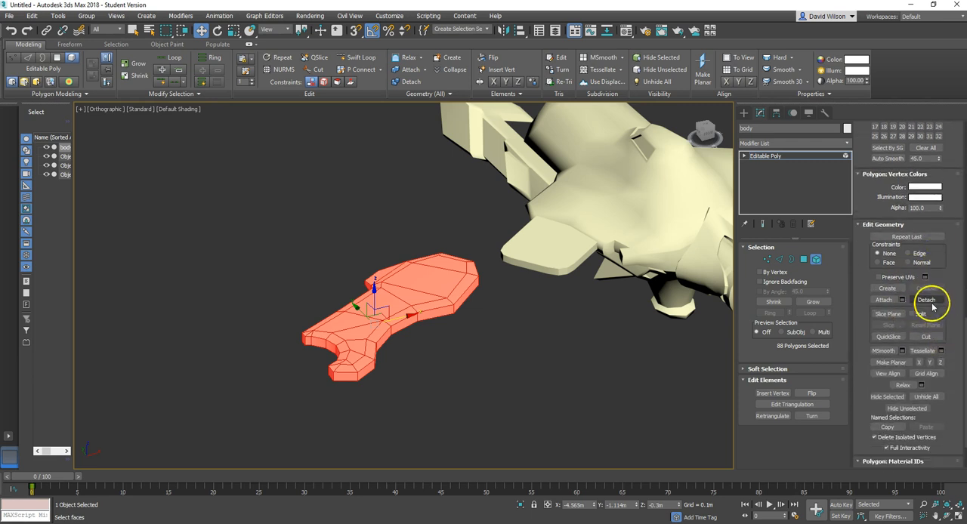
pyautogui.click(928, 301)
pyautogui.click(517, 274)
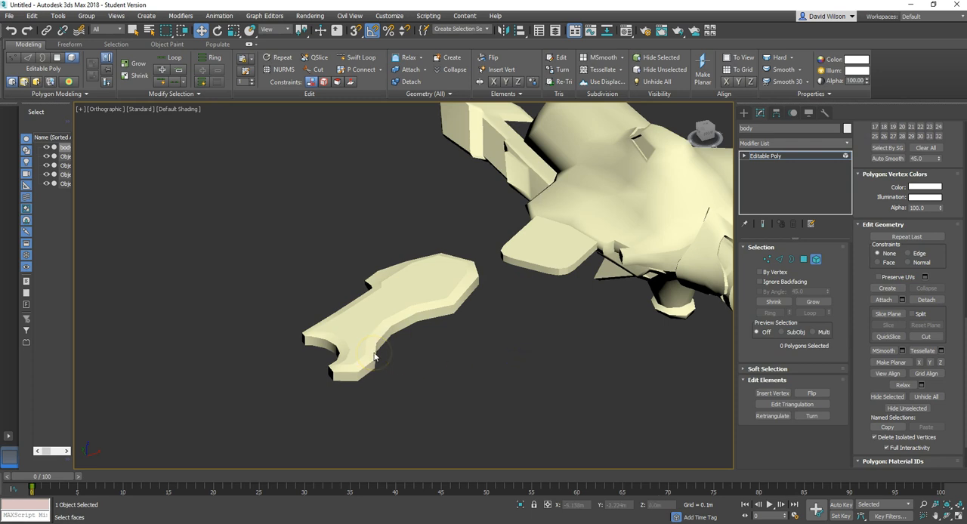
# Step: Select the detached wing object, pick its whole element and auto-smooth it with a 45.0 threshold
pyautogui.scroll(-3, 474, 348)
pyautogui.scroll(3, 460, 313)
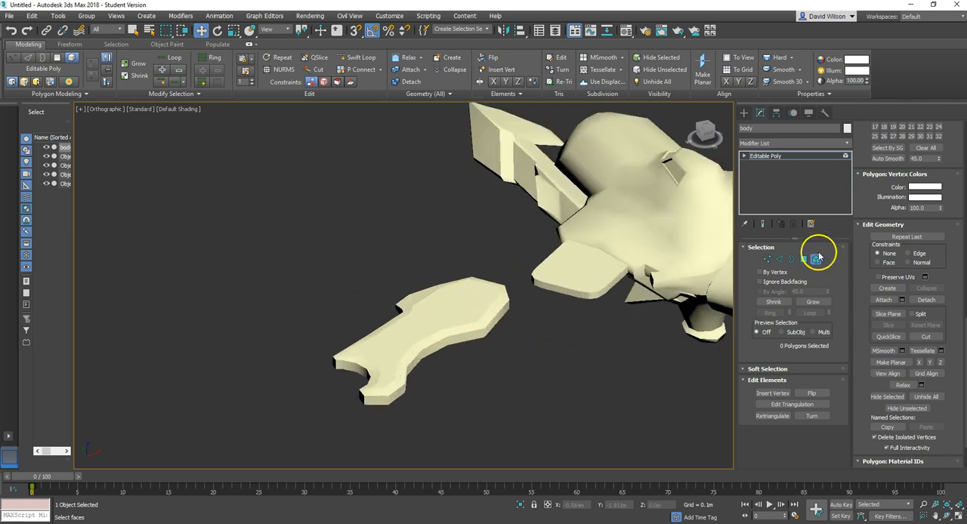
pyautogui.click(816, 262)
pyautogui.click(391, 317)
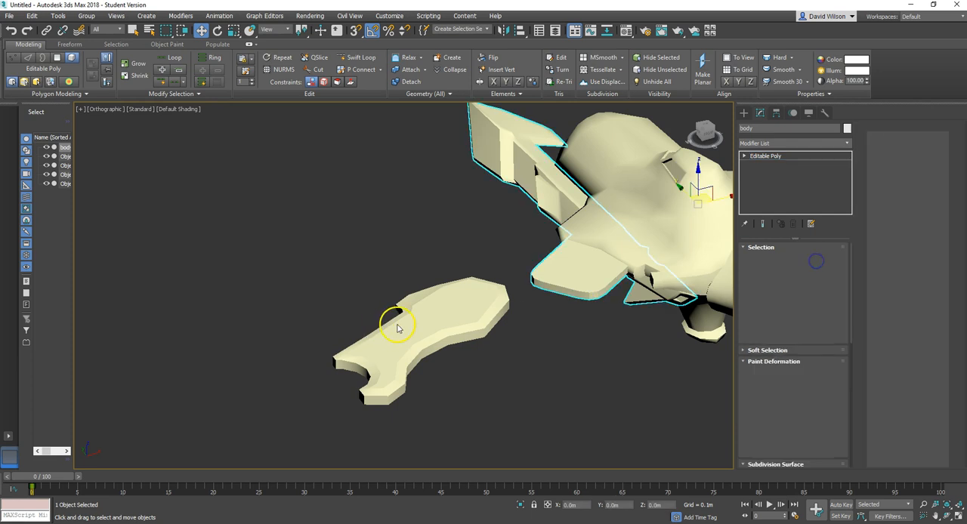
pyautogui.click(814, 262)
pyautogui.click(459, 338)
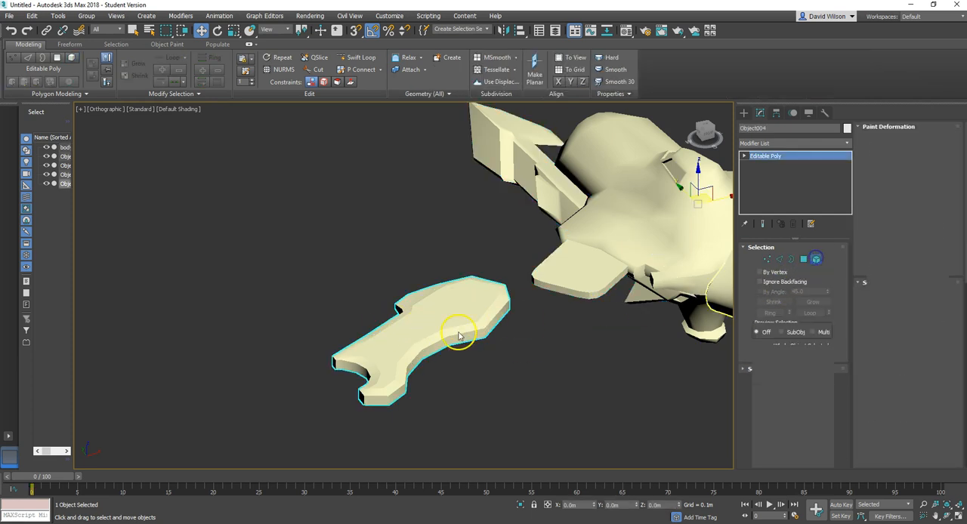
pyautogui.scroll(-1, 939, 428)
pyautogui.moveTo(939, 428); pyautogui.dragTo(866, 13)
pyautogui.click(898, 293)
pyautogui.click(594, 374)
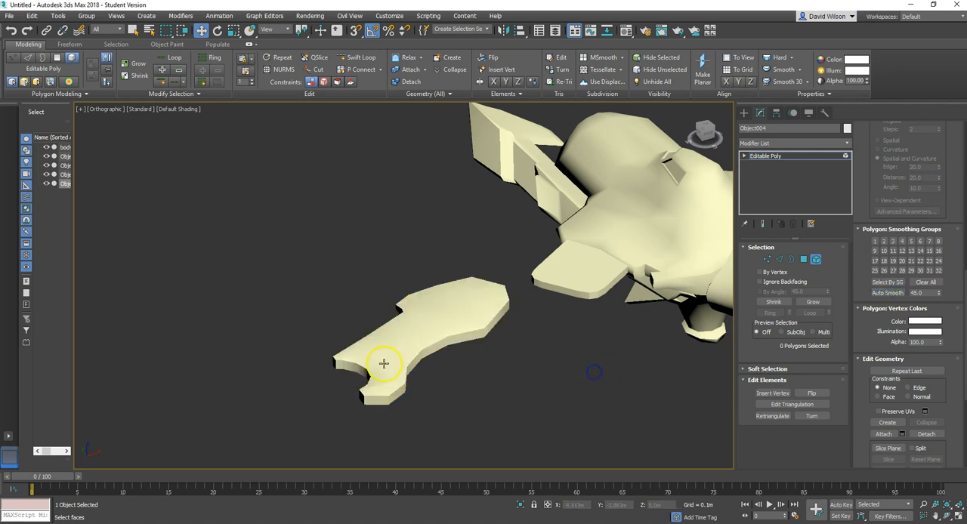
# Step: Select the flat inner polygons on the wing's upper face and give them their own smoothing group
pyautogui.click(381, 361)
pyautogui.click(803, 259)
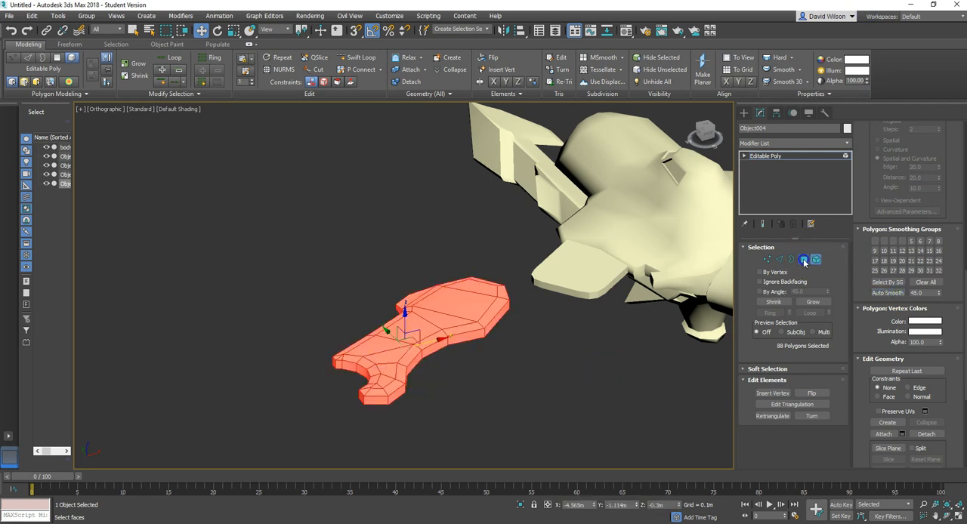
pyautogui.click(381, 385)
pyautogui.keyDown('ctrl'); pyautogui.click(386, 372); pyautogui.keyUp('ctrl')
pyautogui.keyDown('ctrl'); pyautogui.click(388, 363); pyautogui.keyUp('ctrl')
pyautogui.keyDown('ctrl'); pyautogui.click(397, 356); pyautogui.keyUp('ctrl')
pyautogui.keyDown('ctrl'); pyautogui.click(411, 331); pyautogui.keyUp('ctrl')
pyautogui.keyDown('ctrl'); pyautogui.click(388, 342); pyautogui.keyUp('ctrl')
pyautogui.keyDown('ctrl'); pyautogui.click(444, 319); pyautogui.keyUp('ctrl')
pyautogui.keyDown('ctrl'); pyautogui.click(458, 306); pyautogui.keyUp('ctrl')
pyautogui.keyDown('ctrl'); pyautogui.click(476, 288); pyautogui.keyUp('ctrl')
pyautogui.moveTo(948, 427); pyautogui.dragTo(793, 49)
pyautogui.click(583, 353)
# Step: Display edged faces, select the flat inner polygons on the wing's underside and give them their own smoothing group
pyautogui.keyDown('alt'); pyautogui.moveTo(501, 346); pyautogui.dragTo(430, 391, button='middle'); pyautogui.keyUp('alt')
pyautogui.click(381, 385)
pyautogui.keyDown('ctrl'); pyautogui.click(351, 423); pyautogui.keyUp('ctrl')
pyautogui.press('F4')
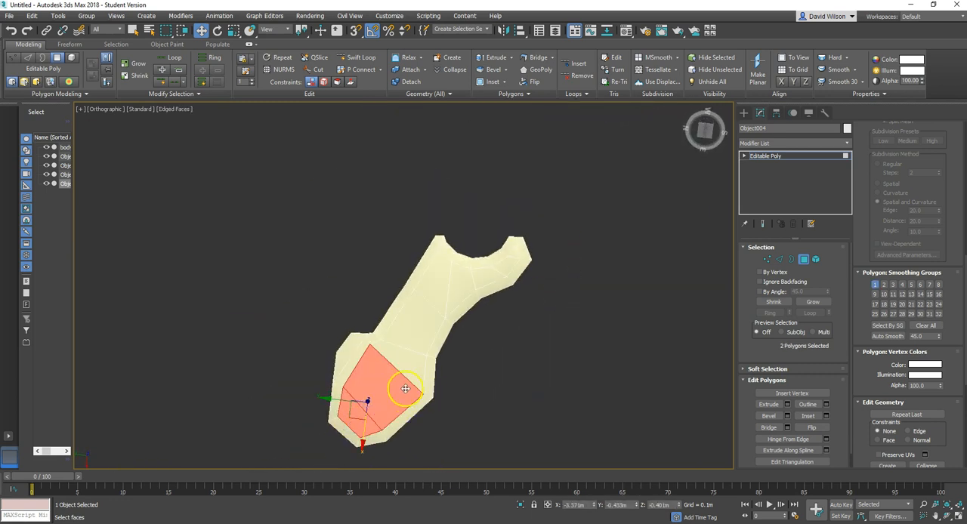
pyautogui.keyDown('ctrl'); pyautogui.click(412, 364); pyautogui.keyUp('ctrl')
pyautogui.keyDown('ctrl'); pyautogui.click(415, 329); pyautogui.keyUp('ctrl')
pyautogui.keyDown('ctrl'); pyautogui.click(436, 285); pyautogui.keyUp('ctrl')
pyautogui.keyDown('ctrl'); pyautogui.click(458, 288); pyautogui.keyUp('ctrl')
pyautogui.keyDown('ctrl'); pyautogui.click(485, 277); pyautogui.keyUp('ctrl')
pyautogui.keyDown('ctrl'); pyautogui.click(508, 266); pyautogui.keyUp('ctrl')
pyautogui.keyDown('ctrl'); pyautogui.click(513, 255); pyautogui.keyUp('ctrl')
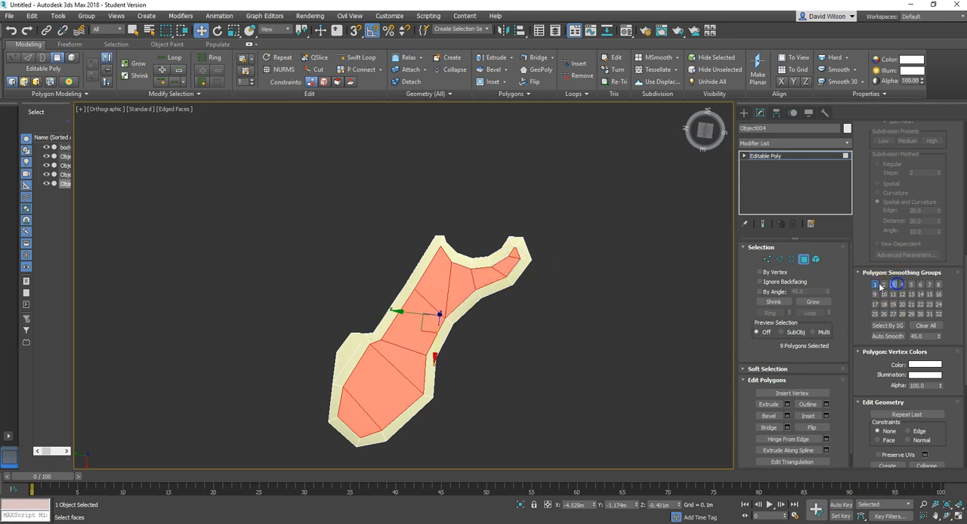
pyautogui.click(662, 293)
# Step: Leave polygon selection, deselect the wing, turn off edged faces and check the wing's shading
pyautogui.click(803, 259)
pyautogui.click(604, 262)
pyautogui.press('F4')
pyautogui.keyDown('alt'); pyautogui.moveTo(530, 279); pyautogui.dragTo(451, 430, button='middle'); pyautogui.keyUp('alt')
pyautogui.scroll(-5, 574, 325)
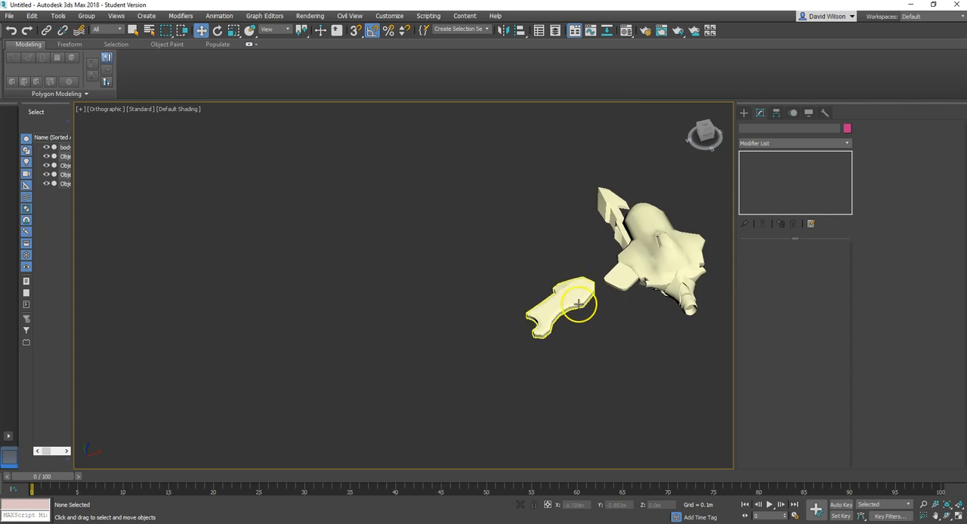
pyautogui.scroll(8, 574, 304)
pyautogui.keyDown('alt'); pyautogui.moveTo(568, 321); pyautogui.dragTo(564, 340, button='middle'); pyautogui.keyUp('alt')
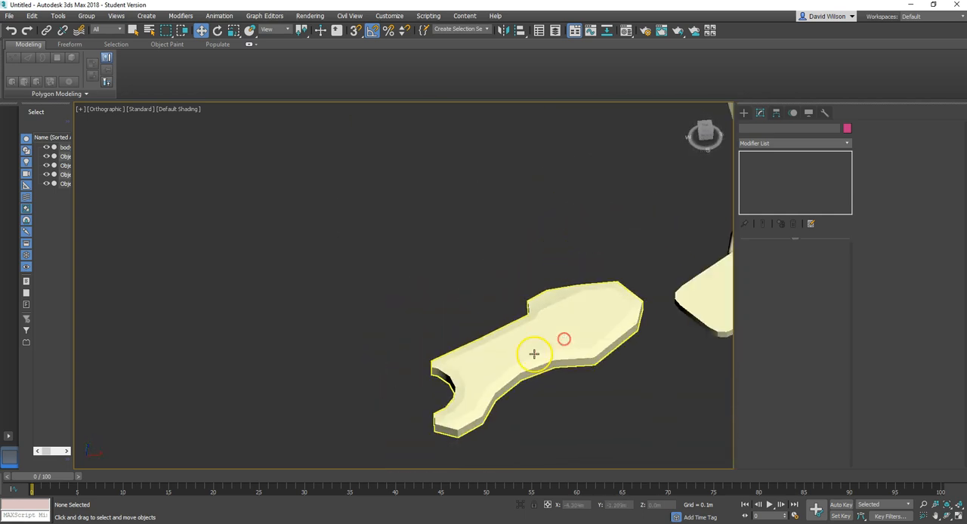
pyautogui.scroll(-5, 549, 353)
pyautogui.scroll(4, 568, 344)
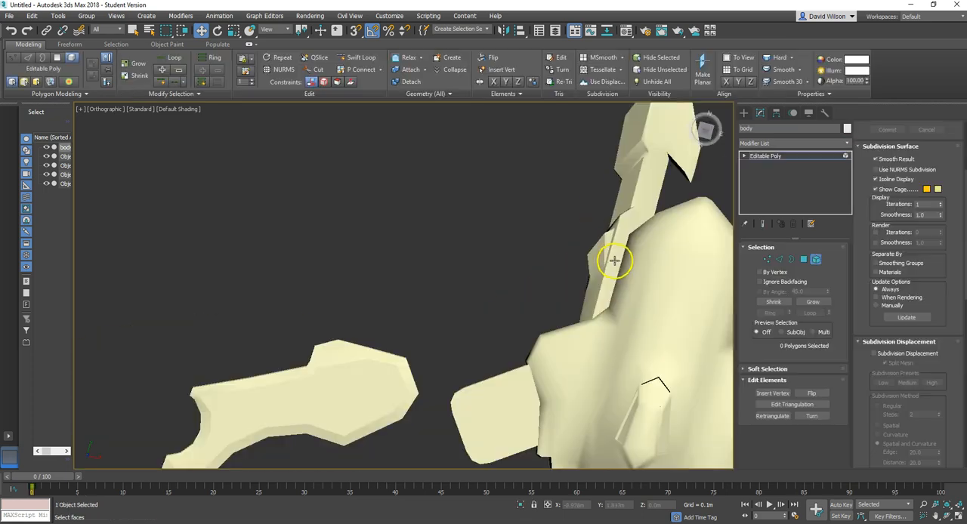
# Step: Select the long arrow-tipped element beside the hull in the body object and detach it as a separate object
pyautogui.click(615, 261)
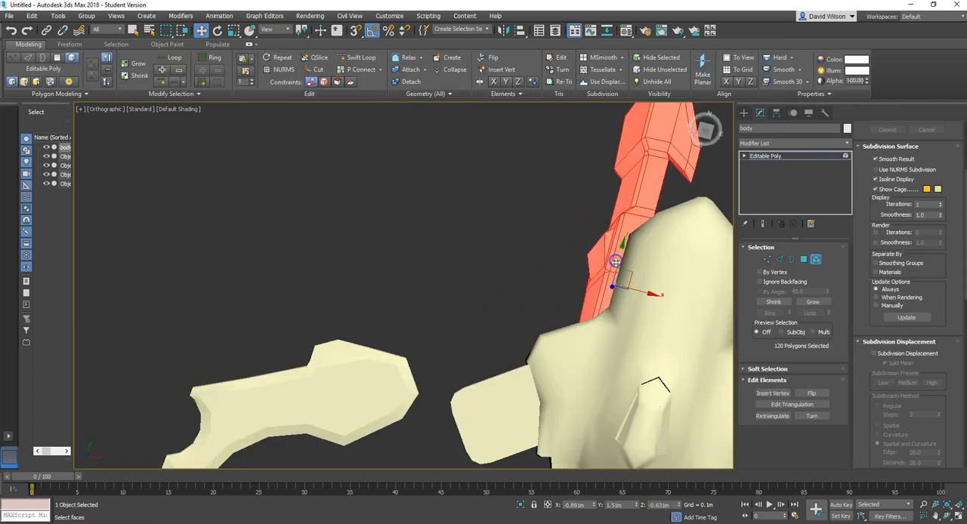
pyautogui.scroll(-10, 951, 355)
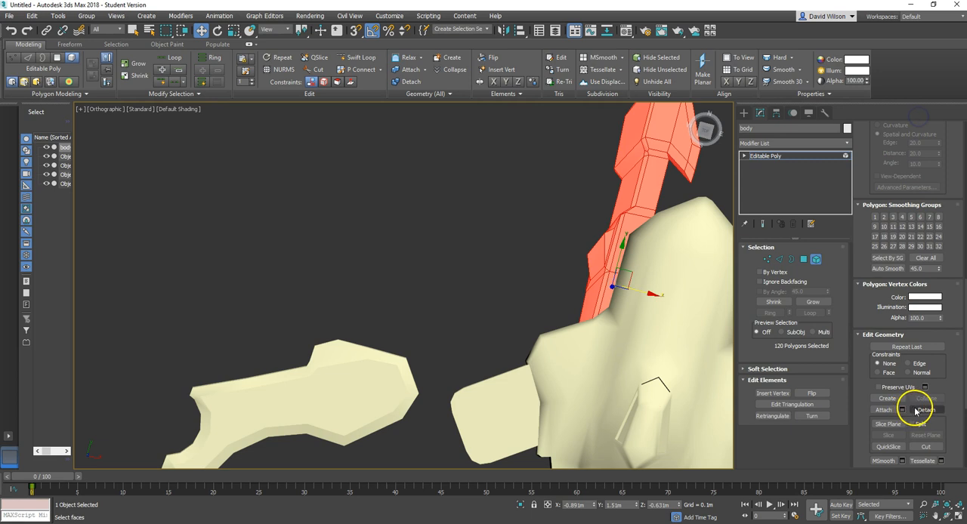
pyautogui.click(916, 410)
pyautogui.click(520, 275)
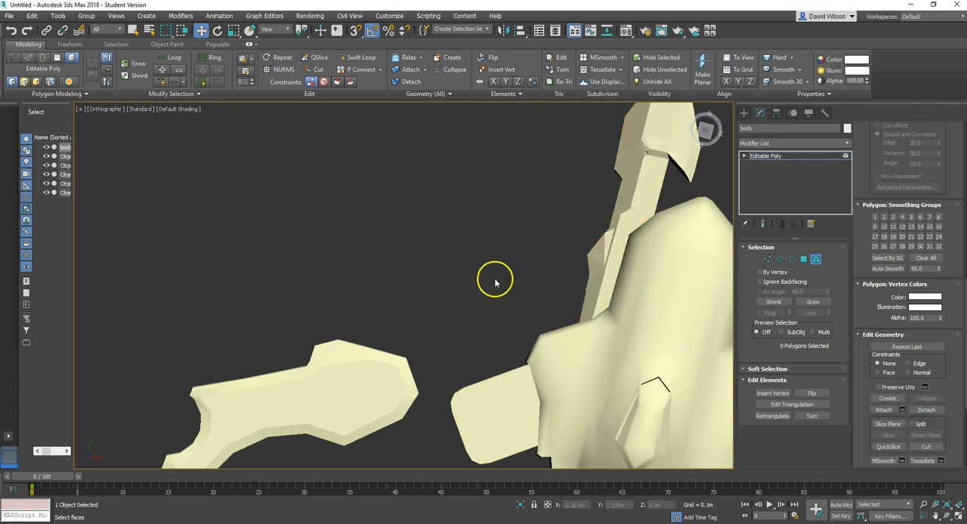
# Step: Leave the body's element selection, select the detached arrow-tipped object's whole element and auto-smooth it at a threshold of 45.0
pyautogui.click(816, 259)
pyautogui.click(666, 190)
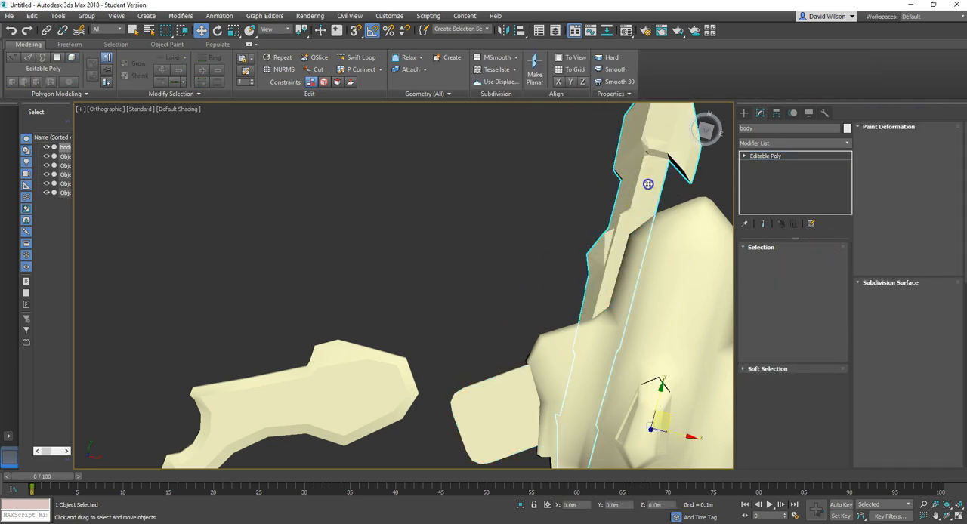
pyautogui.click(816, 260)
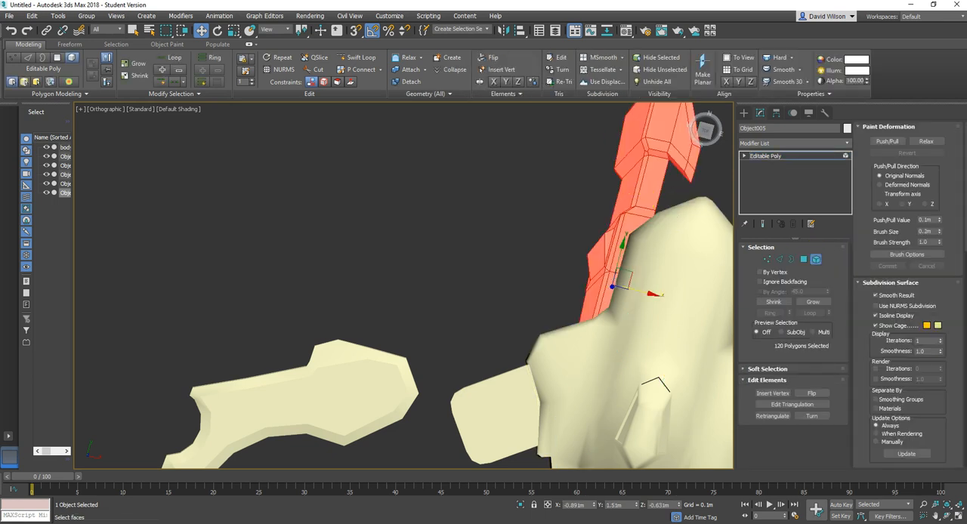
pyautogui.moveTo(946, 409); pyautogui.dragTo(910, 196)
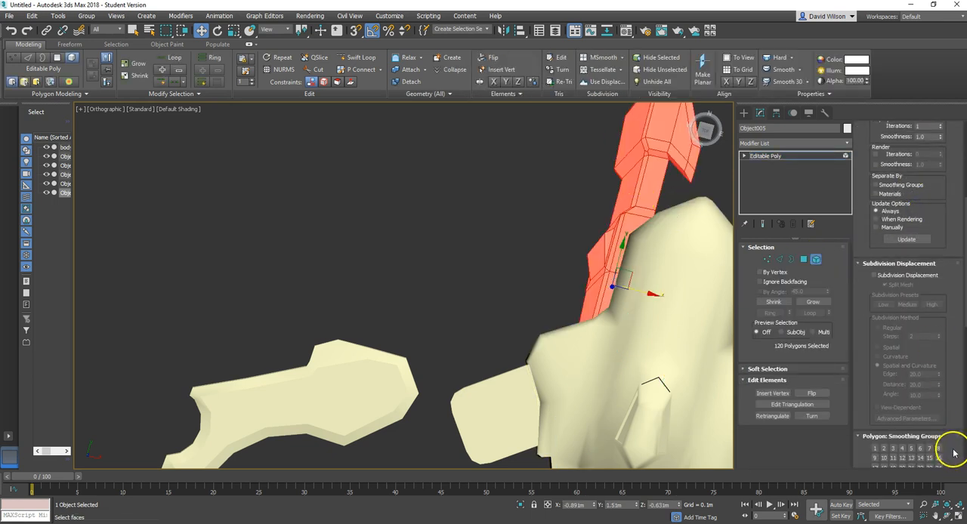
pyautogui.moveTo(941, 436); pyautogui.dragTo(938, 283)
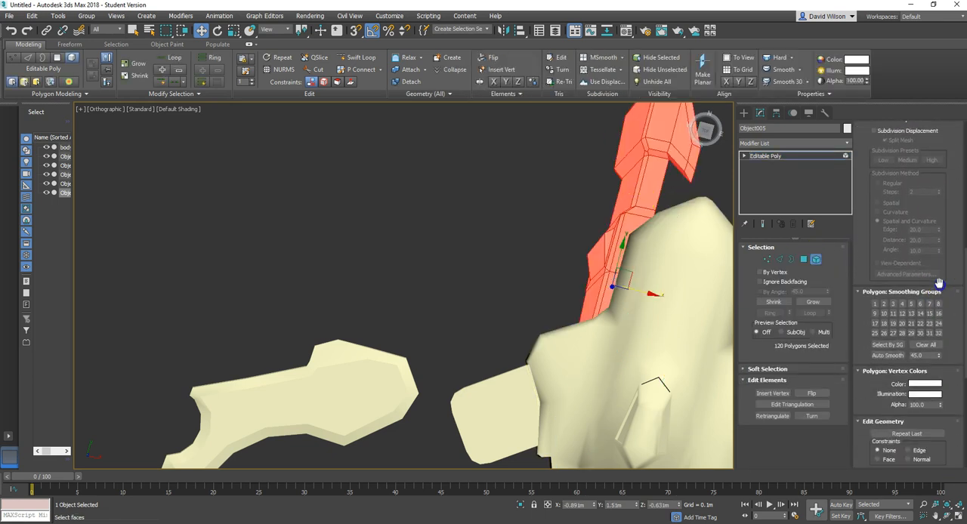
pyautogui.click(879, 356)
pyautogui.click(593, 312)
pyautogui.click(618, 260)
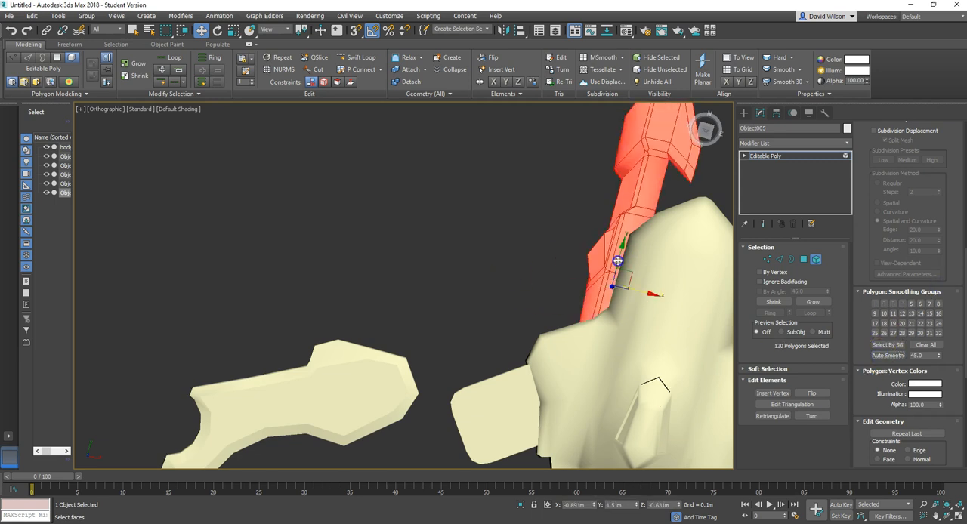
# Step: Isolate the arrow-tipped object and examine its shading from several angles
pyautogui.click(521, 506)
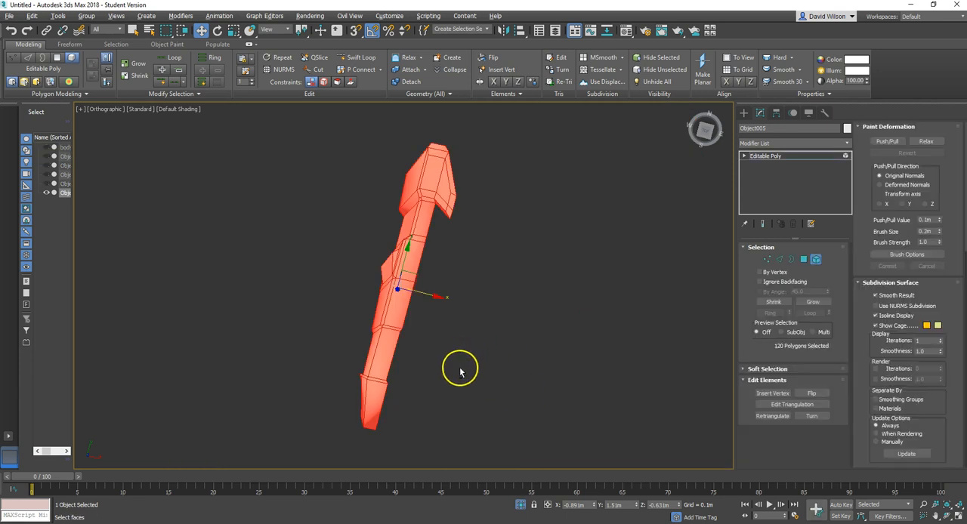
pyautogui.keyDown('alt'); pyautogui.moveTo(458, 371); pyautogui.dragTo(426, 379, button='middle'); pyautogui.keyUp('alt')
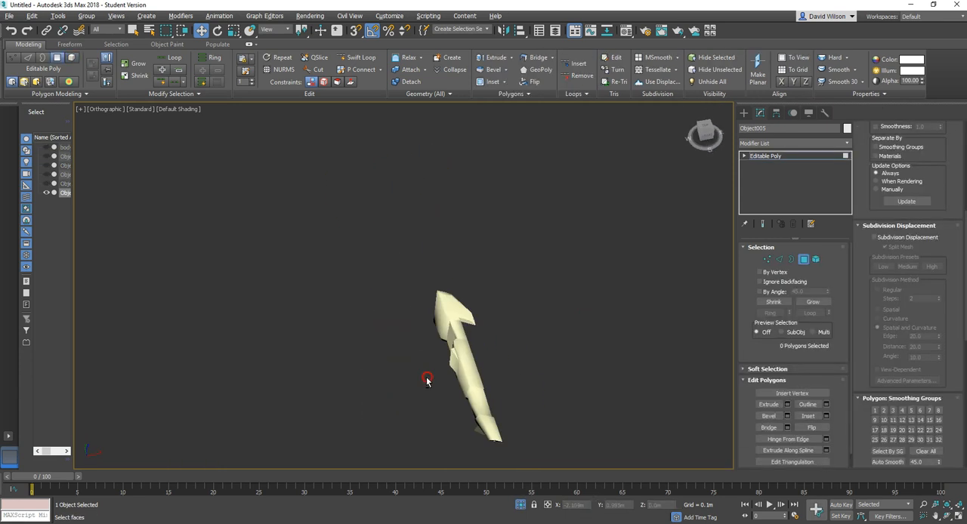
pyautogui.scroll(5, 422, 384)
pyautogui.scroll(-4, 440, 383)
pyautogui.keyDown('alt'); pyautogui.moveTo(504, 384); pyautogui.dragTo(601, 282, button='middle'); pyautogui.keyUp('alt')
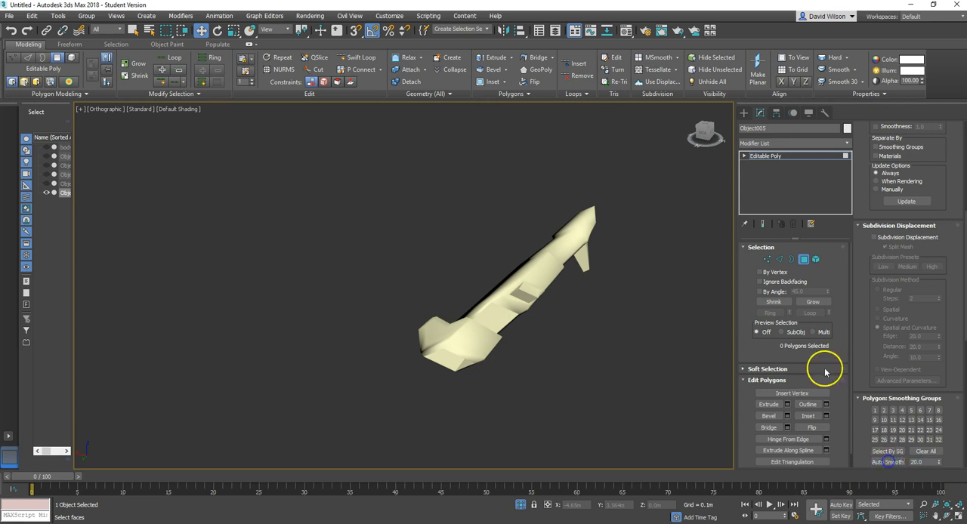
# Step: Select the arrow-tipped object's whole element and auto-smooth it at a threshold of 20.0
pyautogui.click(816, 259)
pyautogui.click(550, 267)
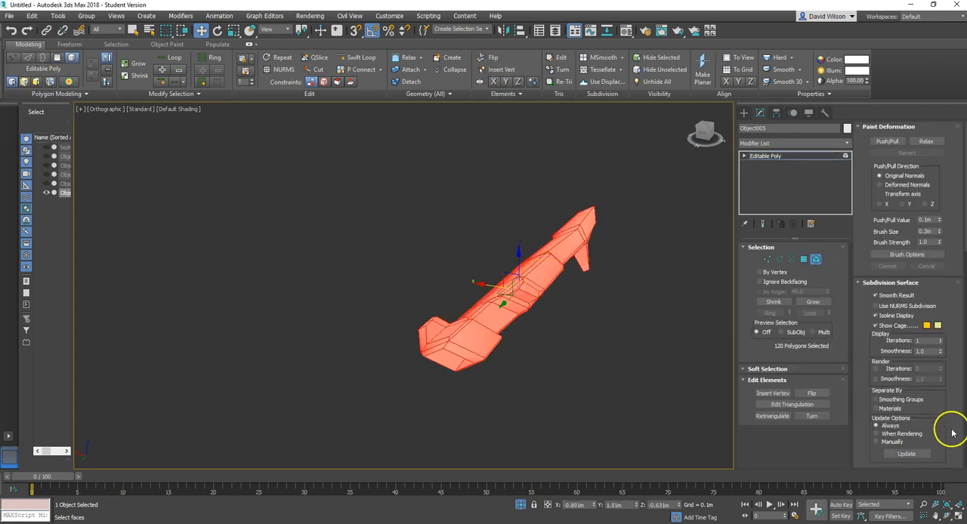
pyautogui.moveTo(950, 447); pyautogui.dragTo(899, 128)
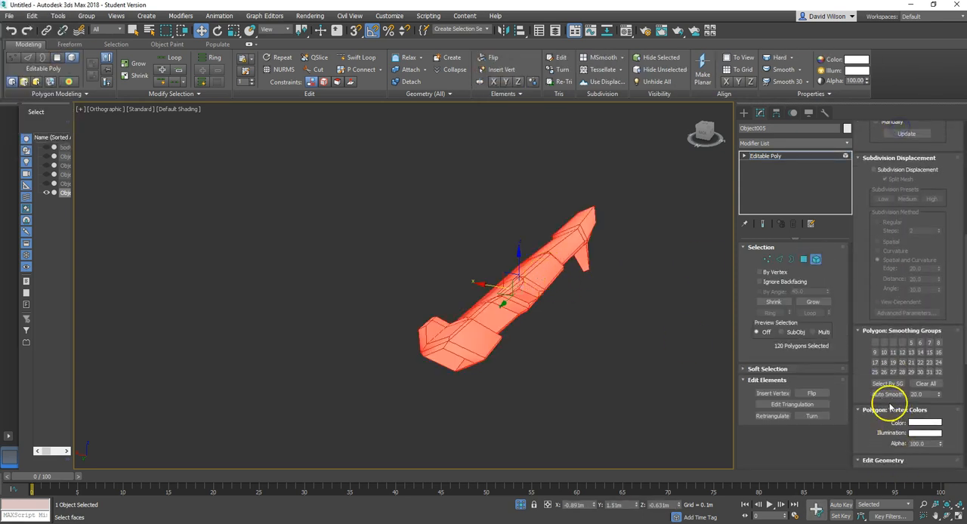
pyautogui.click(889, 394)
pyautogui.click(540, 341)
pyautogui.keyDown('alt'); pyautogui.moveTo(610, 317); pyautogui.dragTo(483, 330, button='middle'); pyautogui.keyUp('alt')
pyautogui.keyDown('alt'); pyautogui.moveTo(541, 346); pyautogui.dragTo(613, 339, button='middle'); pyautogui.keyUp('alt')
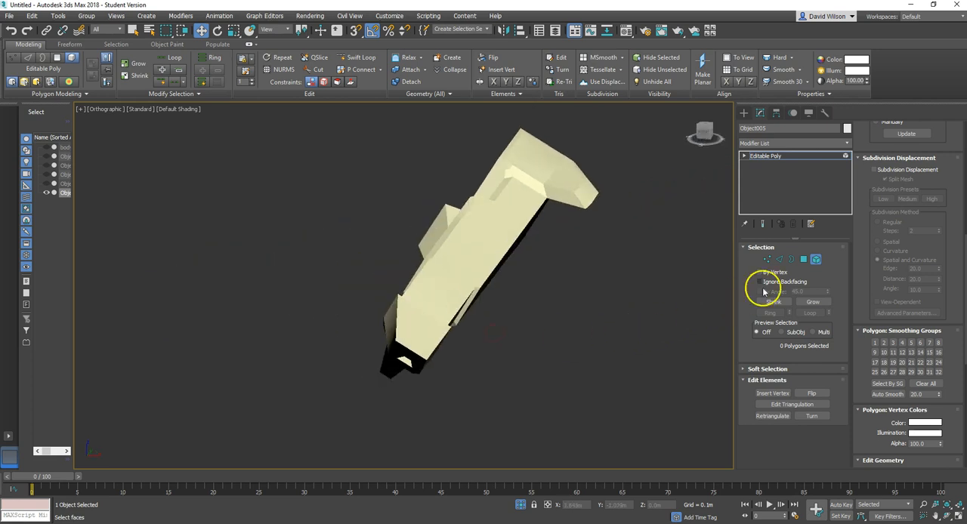
# Step: Leave element selection, end the isolation and reselect the arrow-tipped object beside the hull
pyautogui.click(816, 260)
pyautogui.click(594, 309)
pyautogui.scroll(-5, 525, 344)
pyautogui.keyDown('alt'); pyautogui.moveTo(523, 363); pyautogui.dragTo(493, 452, button='middle'); pyautogui.keyUp('alt')
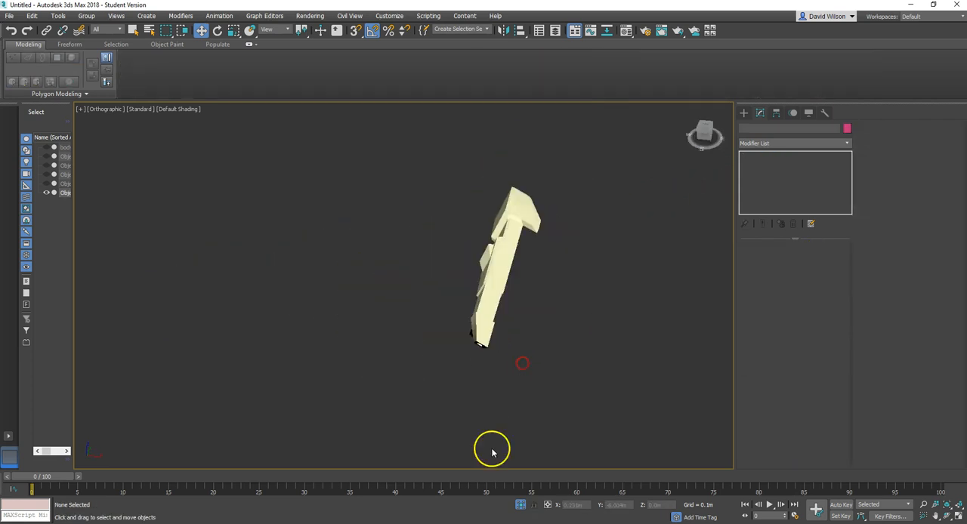
pyautogui.click(520, 505)
pyautogui.scroll(-4, 416, 330)
pyautogui.keyDown('alt'); pyautogui.moveTo(417, 330); pyautogui.dragTo(493, 366, button='middle'); pyautogui.keyUp('alt')
pyautogui.scroll(-5, 493, 365)
pyautogui.scroll(5, 517, 413)
pyautogui.keyDown('alt'); pyautogui.moveTo(516, 413); pyautogui.dragTo(515, 394, button='middle'); pyautogui.keyUp('alt')
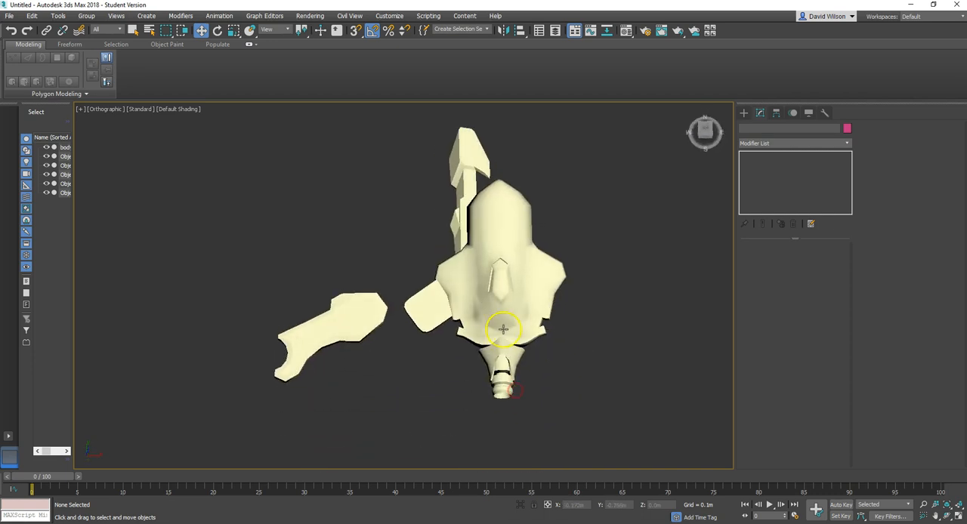
pyautogui.scroll(5, 529, 163)
pyautogui.scroll(-5, 511, 151)
pyautogui.click(469, 171)
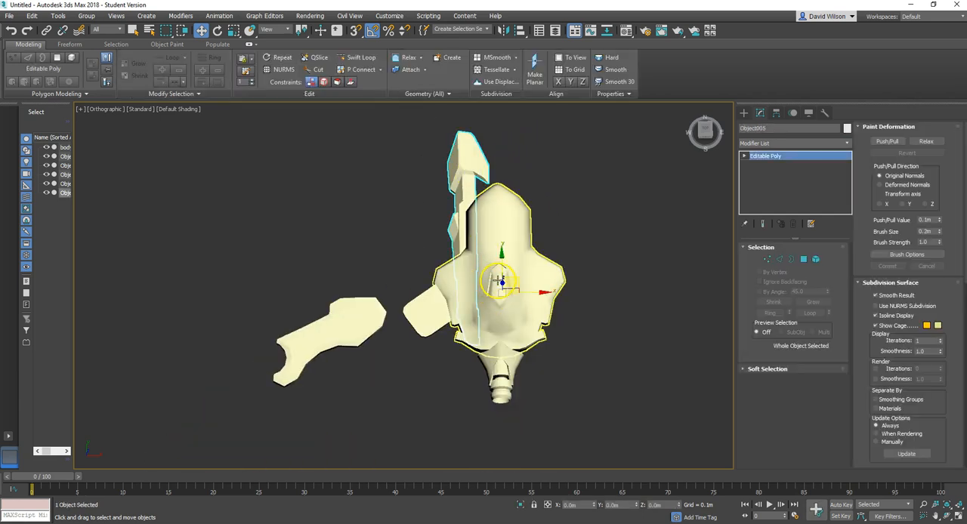
pyautogui.click(848, 143)
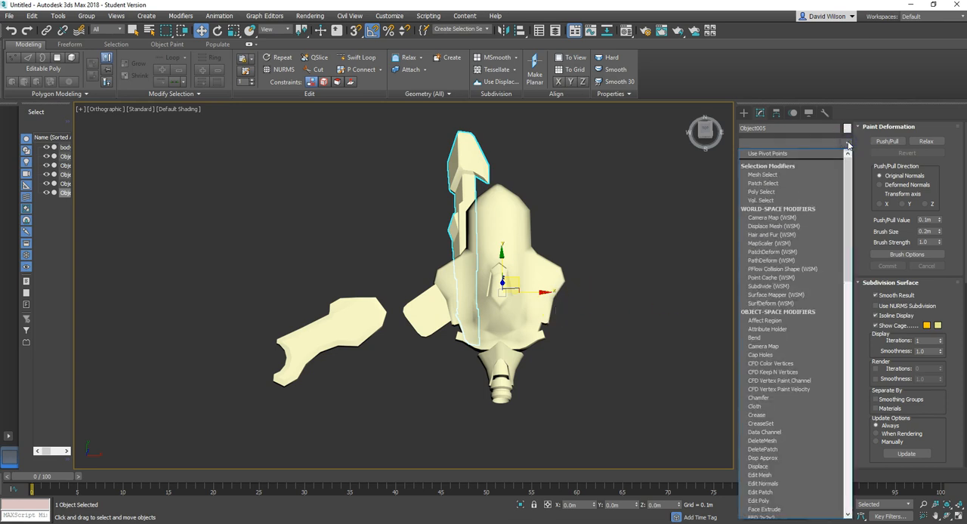
pyautogui.write('sym')
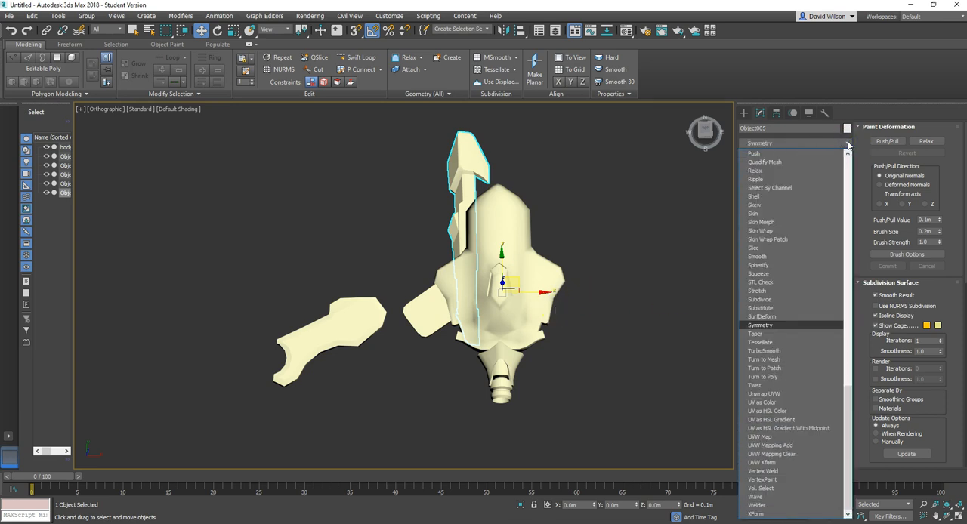
pyautogui.click(673, 308)
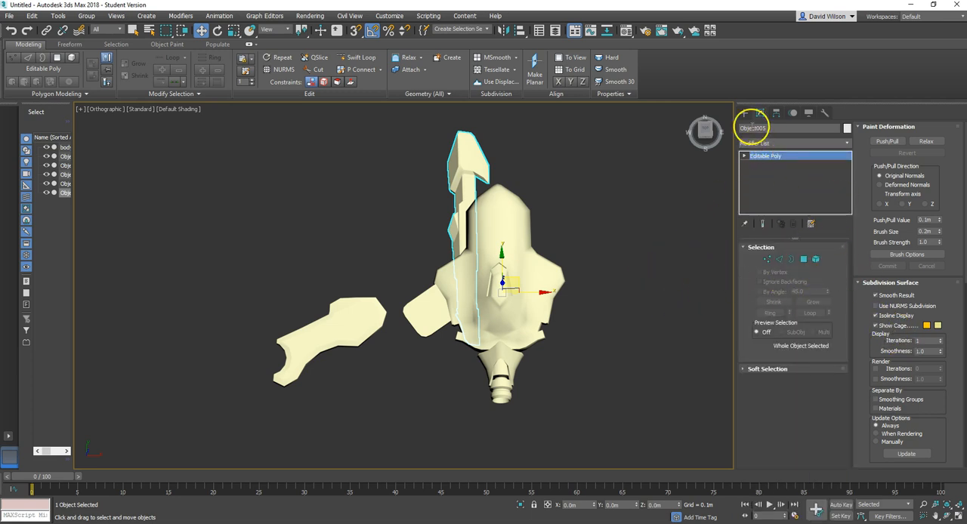
pyautogui.click(744, 113)
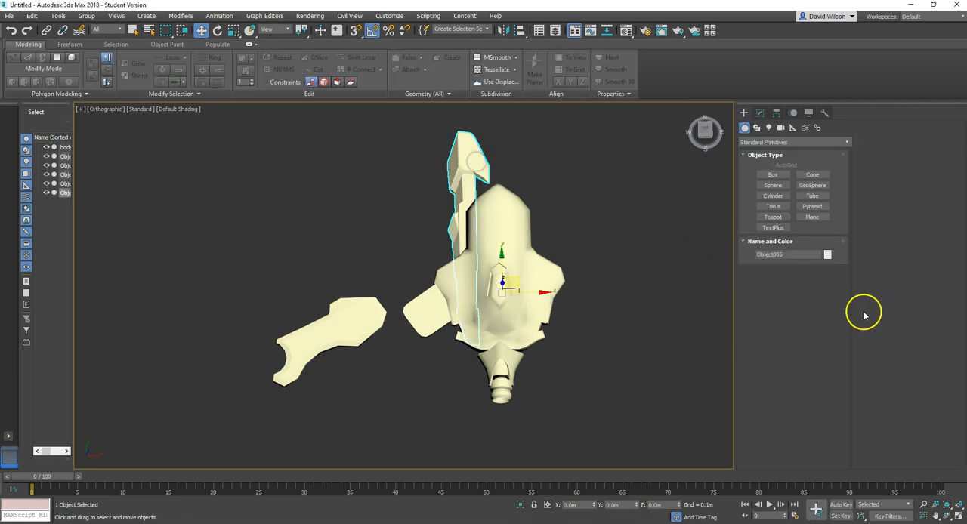
pyautogui.click(760, 112)
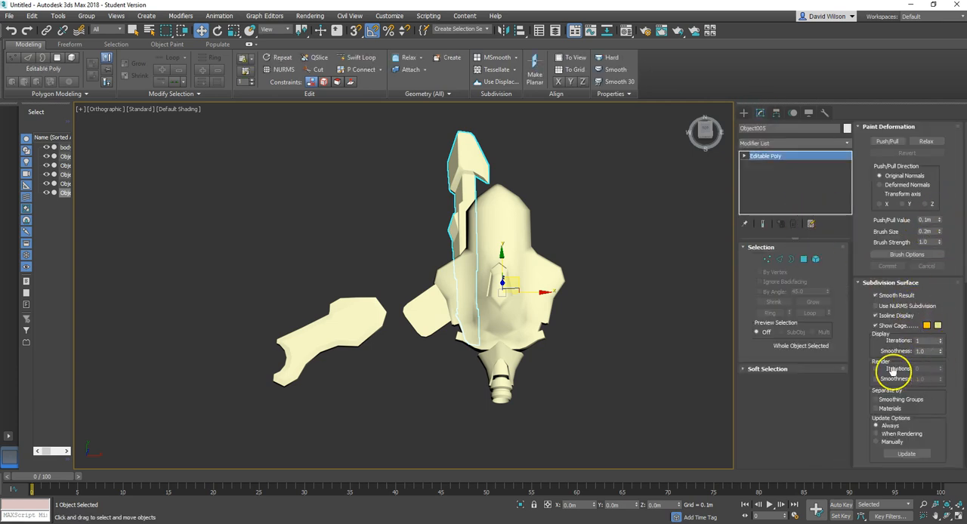
# Step: Attach the remaining body object with the small rounded side fin to the arrow-tipped object
pyautogui.scroll(-5, 893, 433)
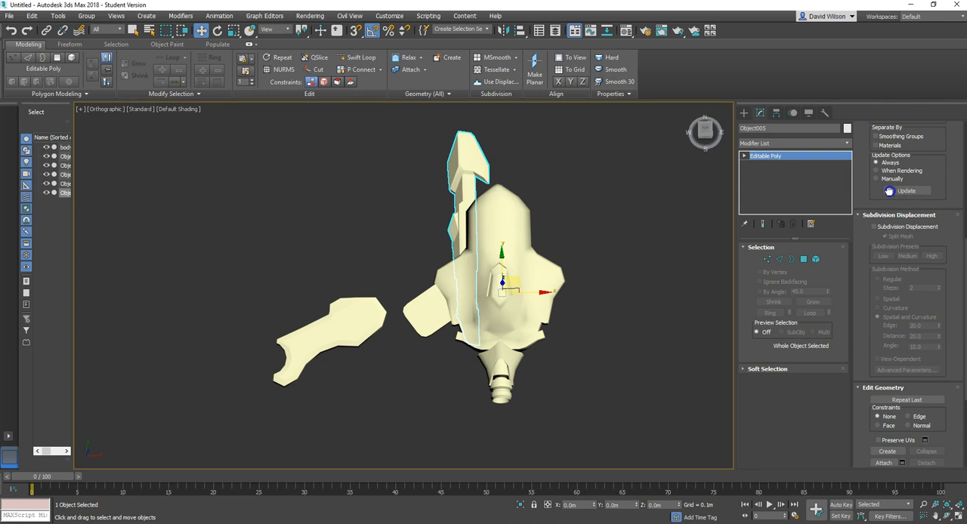
pyautogui.click(804, 259)
pyautogui.scroll(-10, 944, 453)
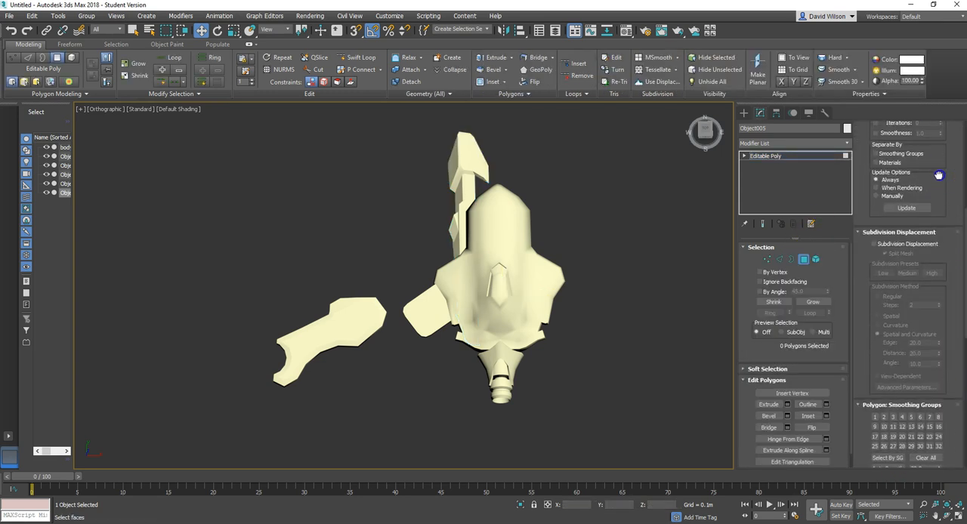
pyautogui.scroll(-1, 944, 245)
pyautogui.click(884, 378)
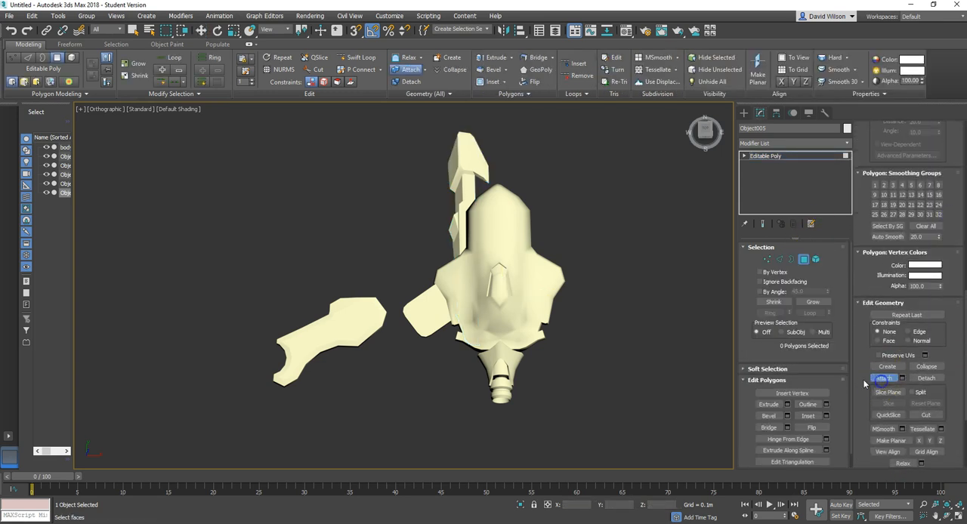
pyautogui.click(434, 316)
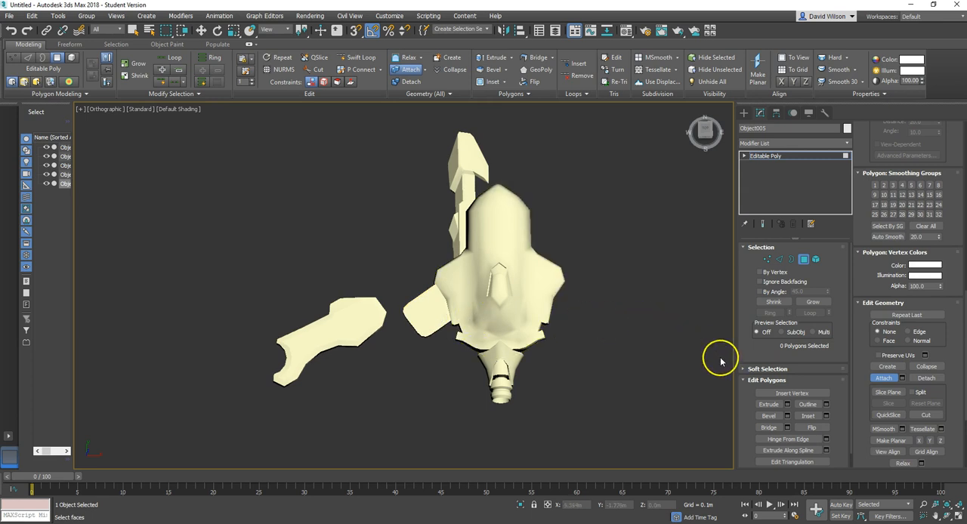
pyautogui.click(883, 378)
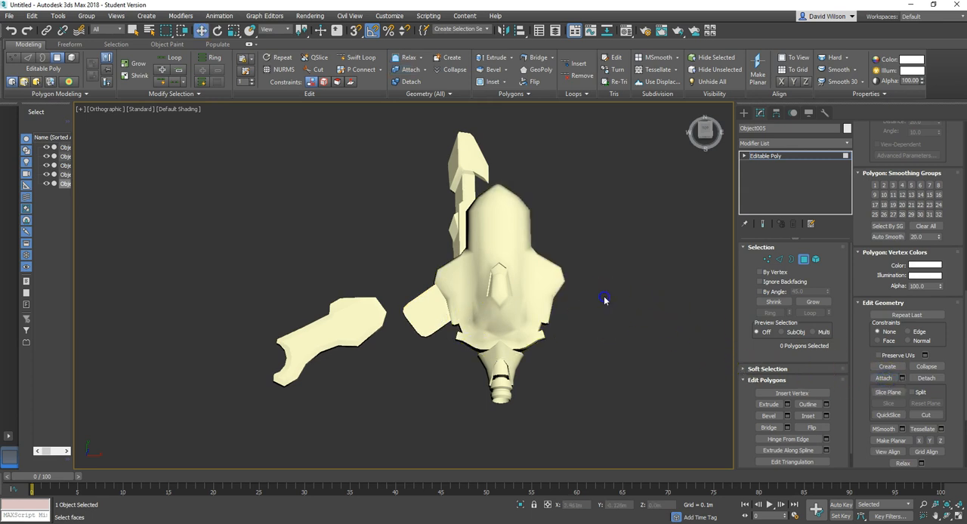
# Step: Apply a Symmetry modifier to the combined arrow and fin object, mirroring on the X axis with Flip enabled, and deselect it
pyautogui.click(847, 143)
pyautogui.write('sym')
pyautogui.click(760, 324)
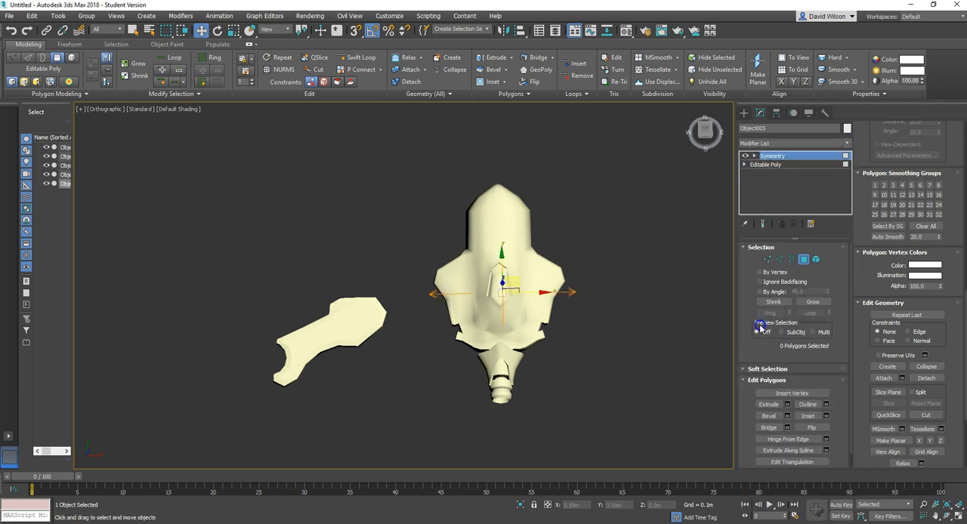
pyautogui.click(773, 278)
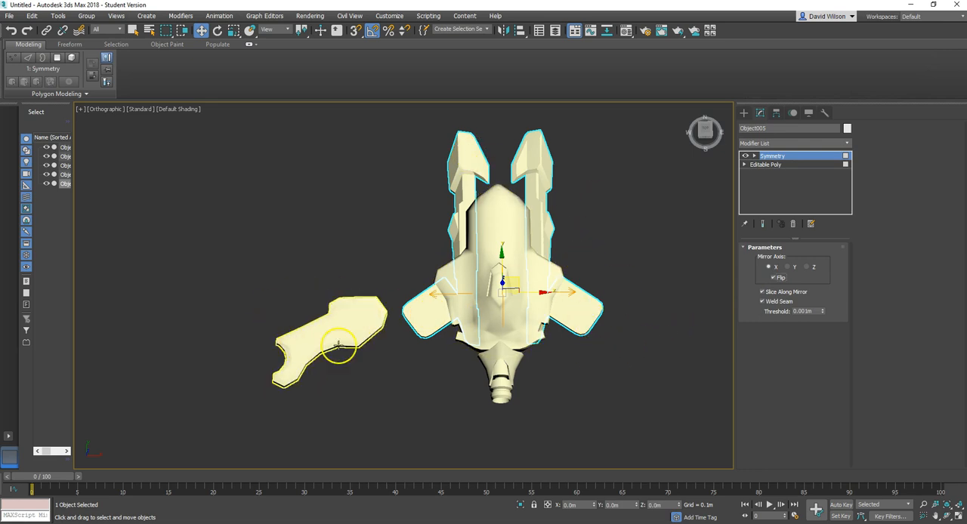
pyautogui.keyDown('alt'); pyautogui.moveTo(433, 414); pyautogui.dragTo(425, 368, button='middle'); pyautogui.keyUp('alt')
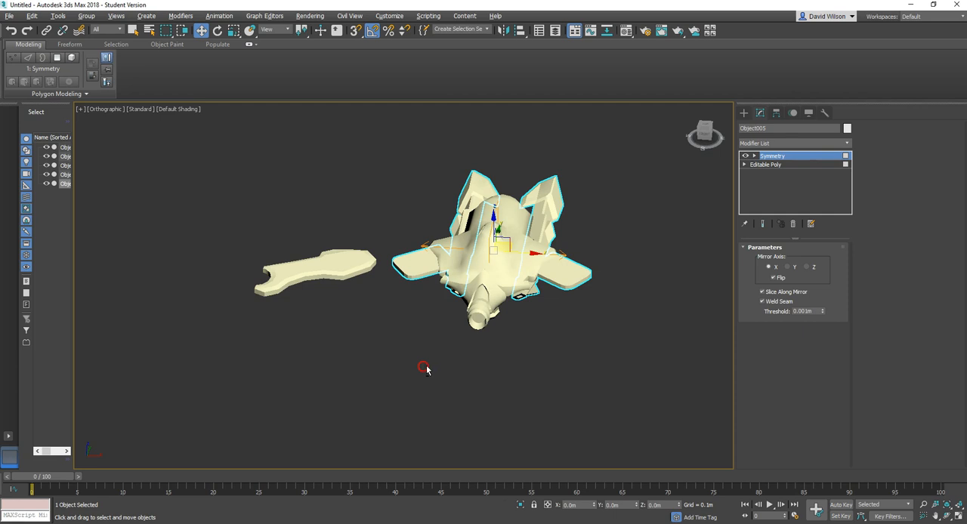
pyautogui.click(744, 113)
pyautogui.click(621, 290)
# Step: Examine the mirrored arrow-tipped parts and side fins around the ship from above, below and the sides
pyautogui.keyDown('alt'); pyautogui.moveTo(388, 302); pyautogui.dragTo(399, 321, button='middle'); pyautogui.keyUp('alt')
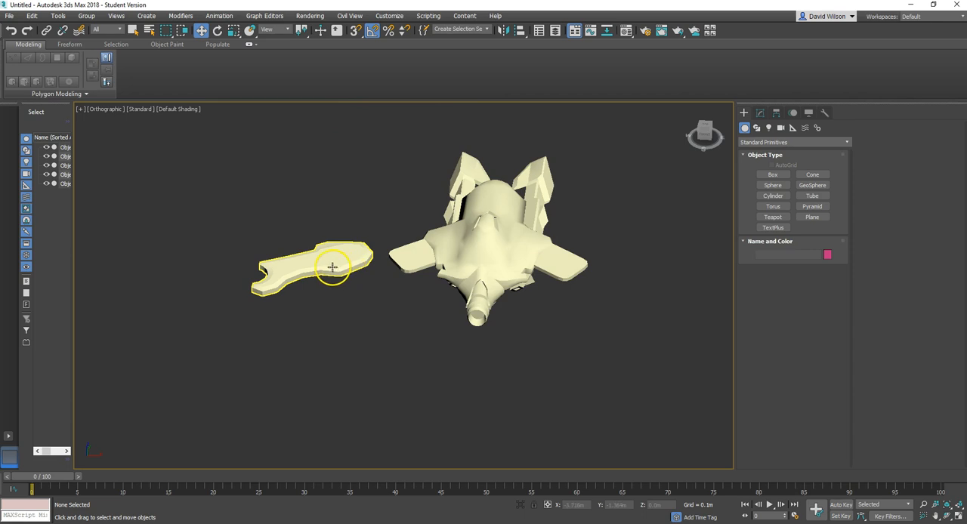
pyautogui.scroll(4, 537, 270)
pyautogui.scroll(-4, 540, 274)
pyautogui.keyDown('alt'); pyautogui.moveTo(566, 290); pyautogui.dragTo(496, 338, button='middle'); pyautogui.keyUp('alt')
pyautogui.keyDown('alt'); pyautogui.moveTo(545, 323); pyautogui.dragTo(534, 269, button='middle'); pyautogui.keyUp('alt')
pyautogui.moveTo(507, 344); pyautogui.dragTo(550, 220, button='middle')
pyautogui.scroll(5, 516, 236)
pyautogui.scroll(-5, 560, 243)
pyautogui.keyDown('alt'); pyautogui.moveTo(583, 249); pyautogui.dragTo(571, 269, button='middle'); pyautogui.keyUp('alt')
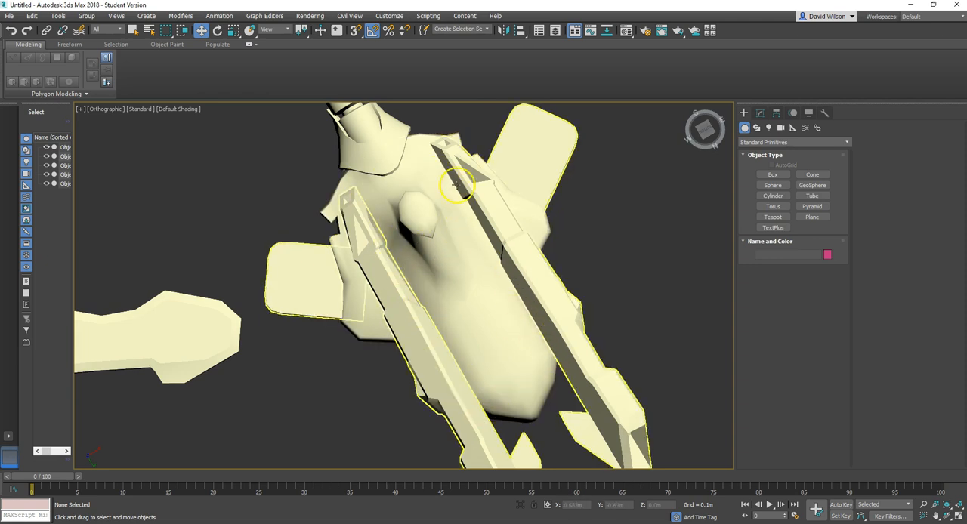
pyautogui.keyDown('alt'); pyautogui.moveTo(522, 249); pyautogui.dragTo(507, 365, button='middle'); pyautogui.keyUp('alt')
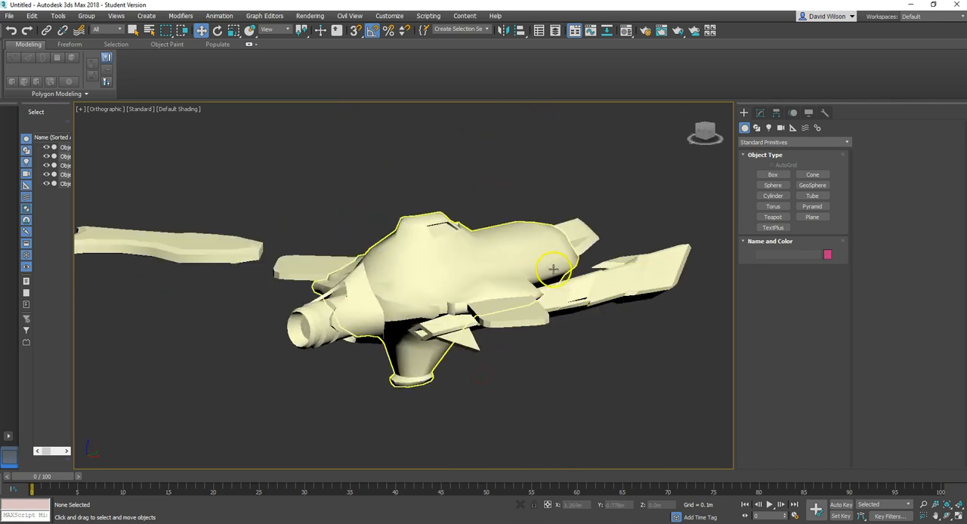
pyautogui.keyDown('alt'); pyautogui.moveTo(584, 306); pyautogui.dragTo(590, 325, button='middle'); pyautogui.keyUp('alt')
pyautogui.keyDown('alt'); pyautogui.moveTo(541, 182); pyautogui.dragTo(620, 246, button='middle'); pyautogui.keyUp('alt')
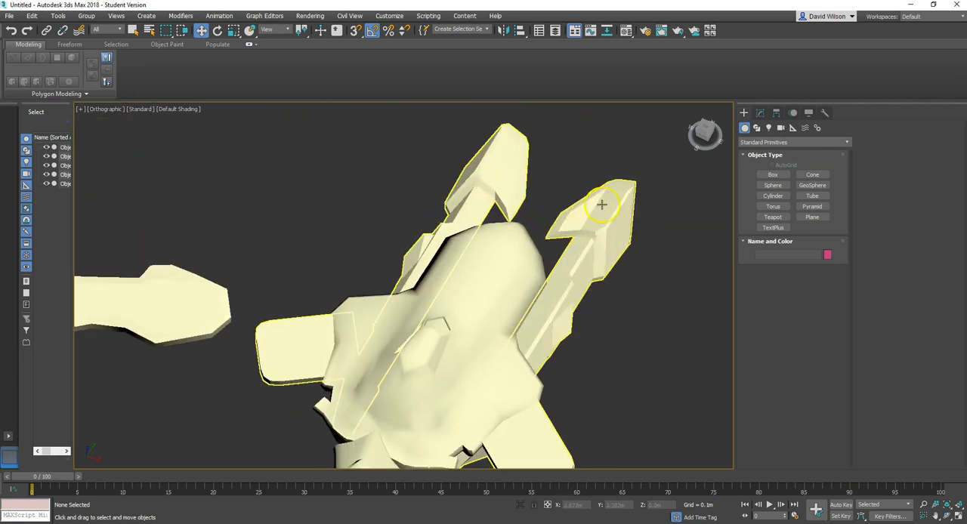
pyautogui.keyDown('alt'); pyautogui.moveTo(610, 350); pyautogui.dragTo(622, 291, button='middle'); pyautogui.keyUp('alt')
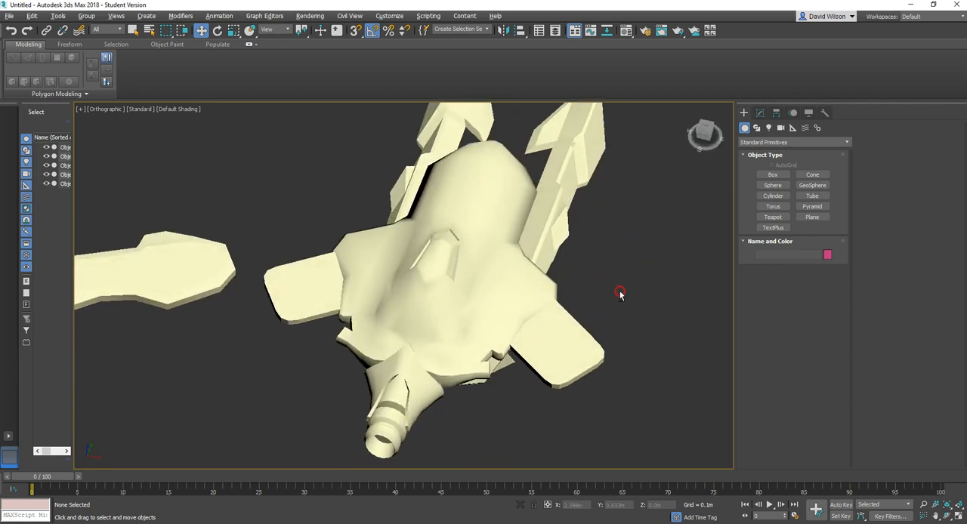
pyautogui.keyDown('alt'); pyautogui.moveTo(363, 290); pyautogui.dragTo(524, 294, button='middle'); pyautogui.keyUp('alt')
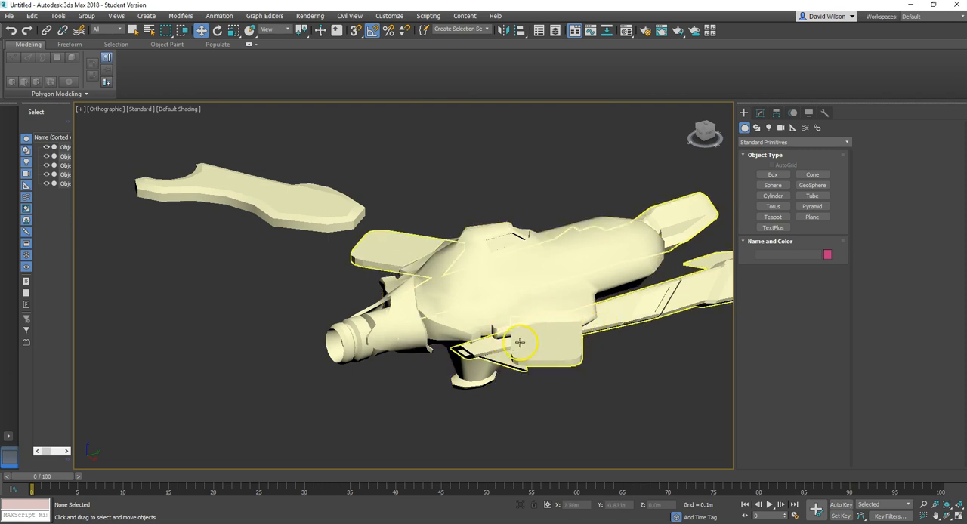
pyautogui.keyDown('alt'); pyautogui.moveTo(562, 318); pyautogui.dragTo(584, 273, button='middle'); pyautogui.keyUp('alt')
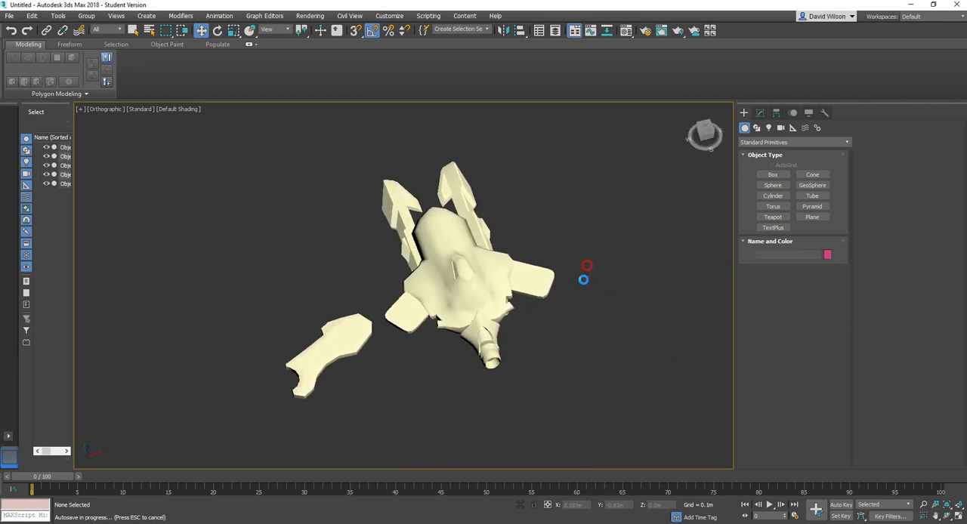
pyautogui.click(452, 259)
pyautogui.click(461, 207)
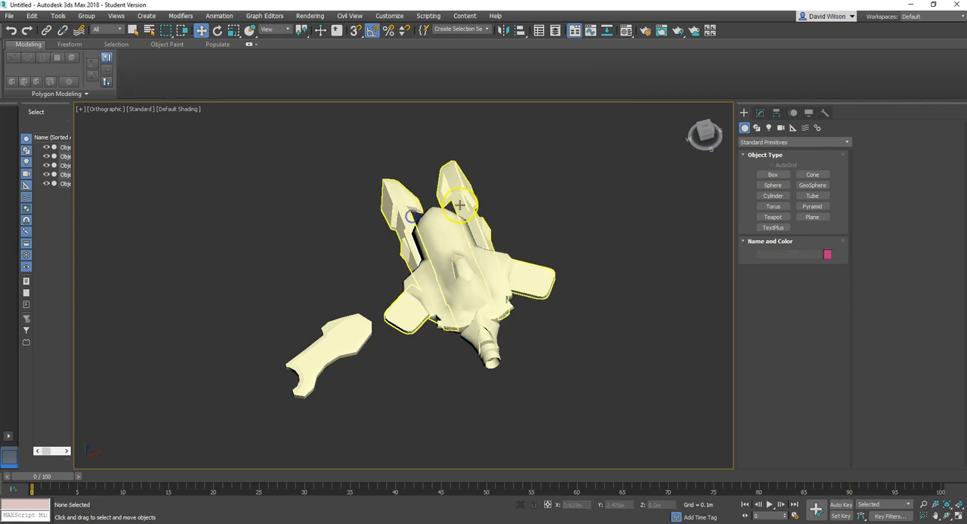
pyautogui.click(560, 241)
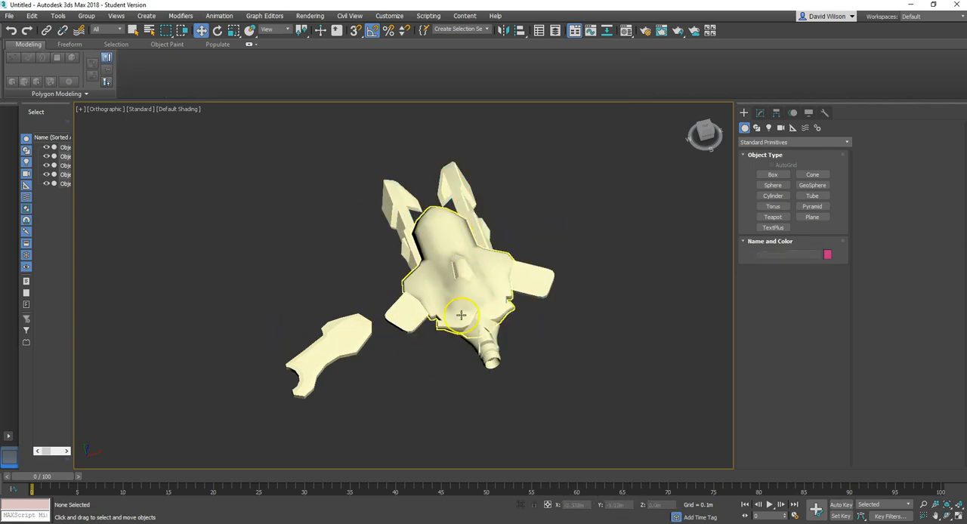
# Step: Export all the ship objects as the FBX file spaceship_base in the spaceship folder, with Smoothing Groups and Preserve edge orientation enabled
pyautogui.moveTo(312, 169); pyautogui.dragTo(596, 410)
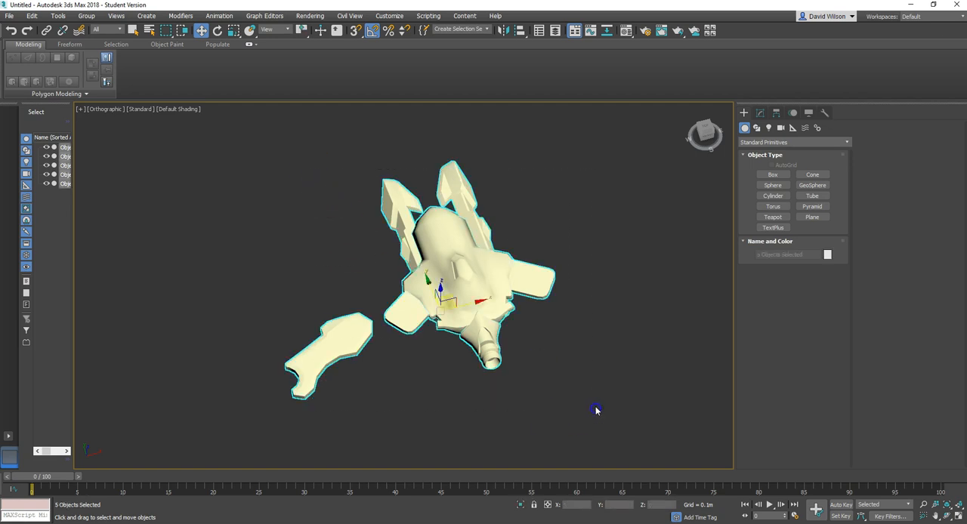
pyautogui.click(15, 16)
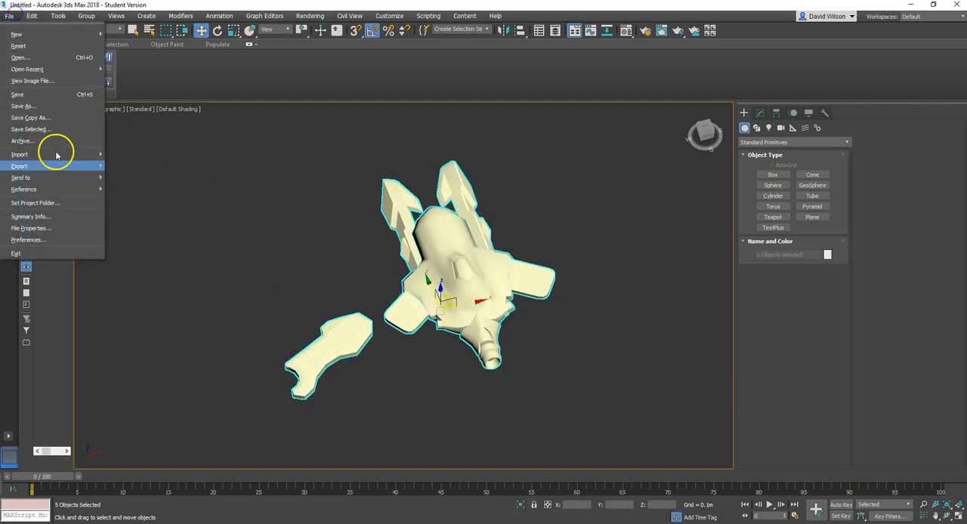
pyautogui.moveTo(72, 169)
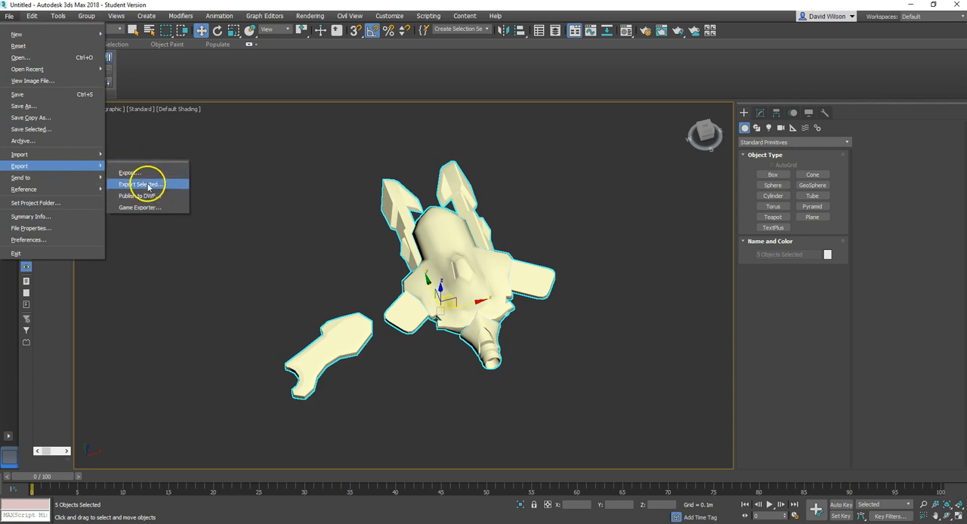
pyautogui.click(147, 184)
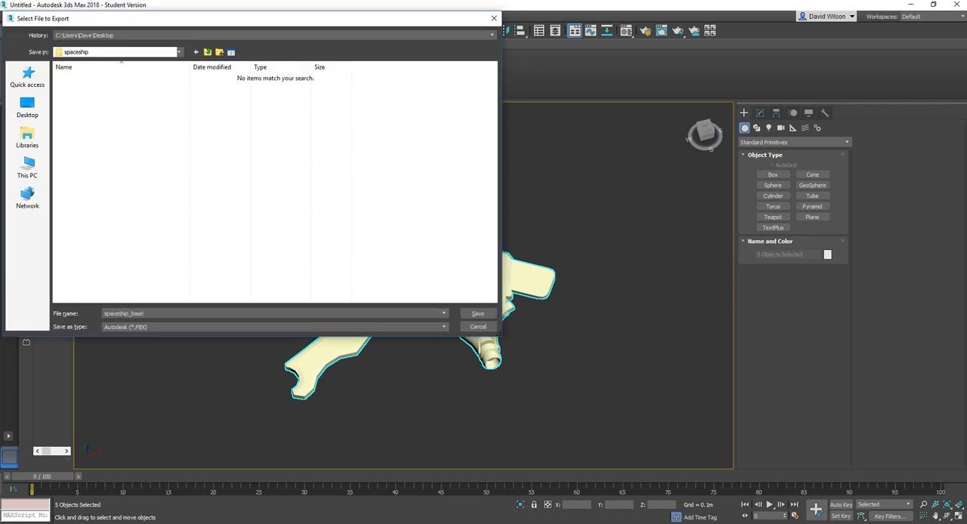
pyautogui.click(477, 312)
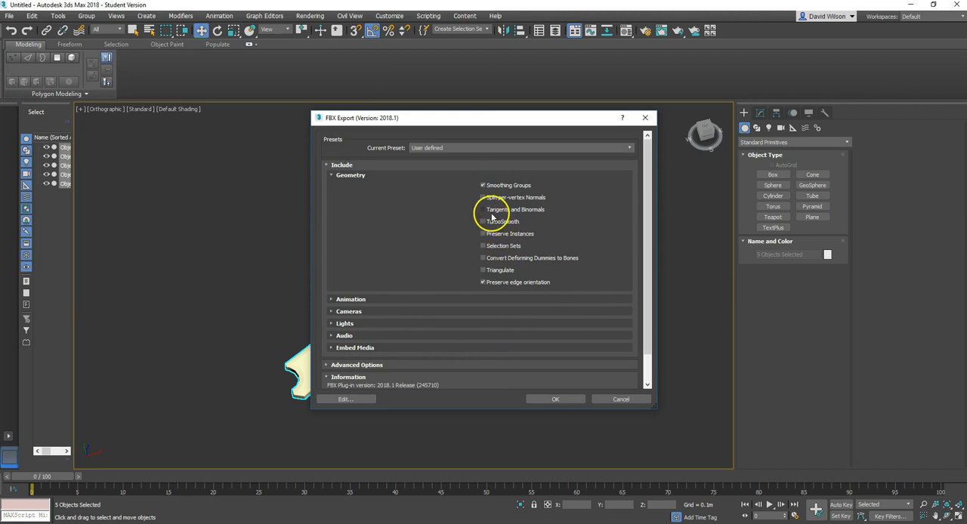
pyautogui.click(562, 404)
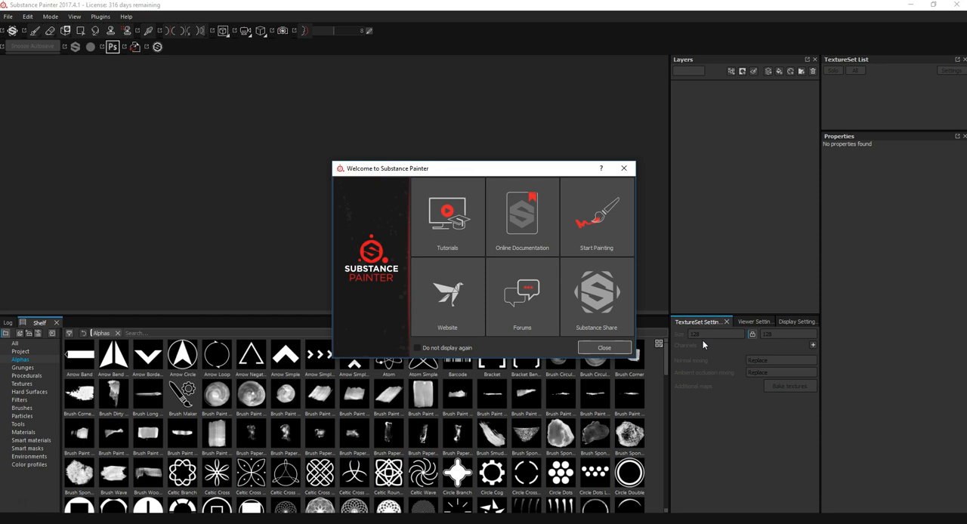
# Step: Switch to Substance Painter, dismiss the welcome window and start a new project with the PBR - Metallic Roughness (allegorithmic) template
pyautogui.click(622, 169)
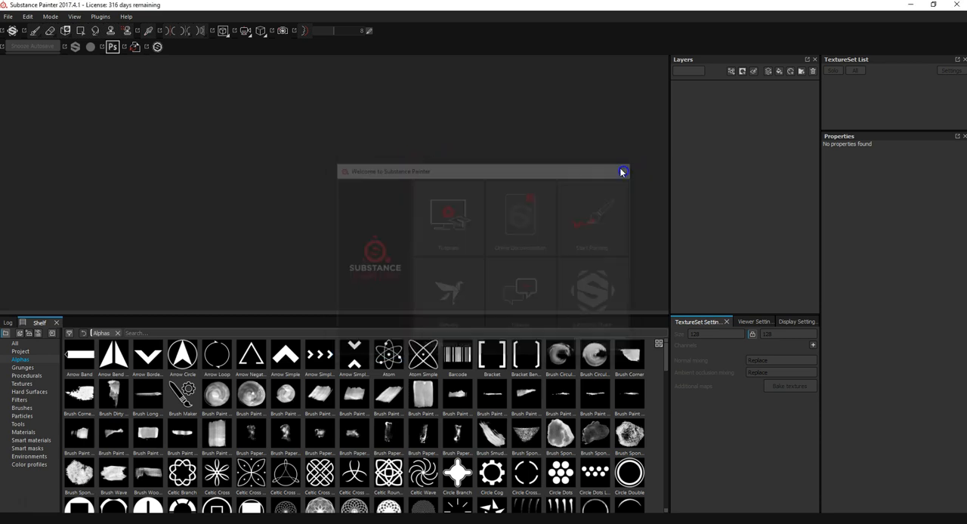
pyautogui.click(8, 16)
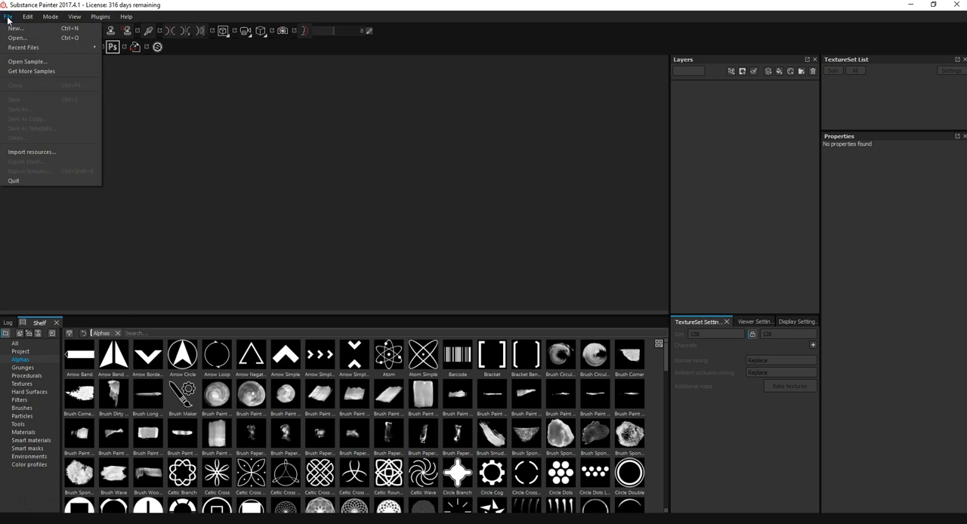
pyautogui.click(21, 29)
pyautogui.moveTo(448, 130); pyautogui.dragTo(349, 120)
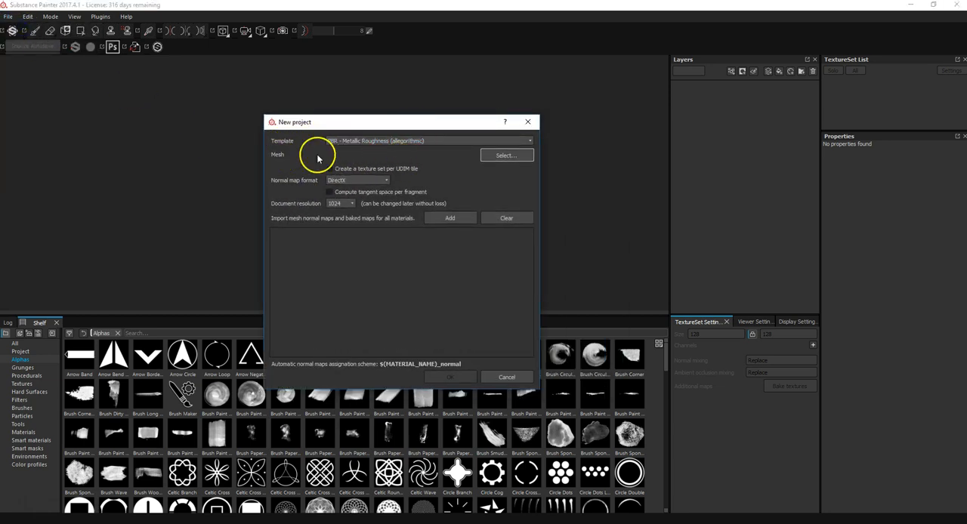
pyautogui.click(371, 142)
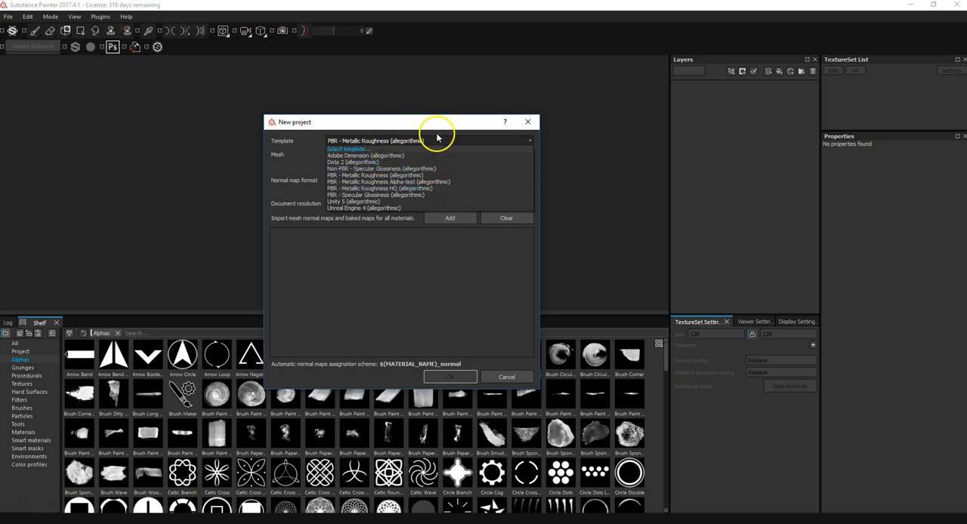
pyautogui.click(386, 143)
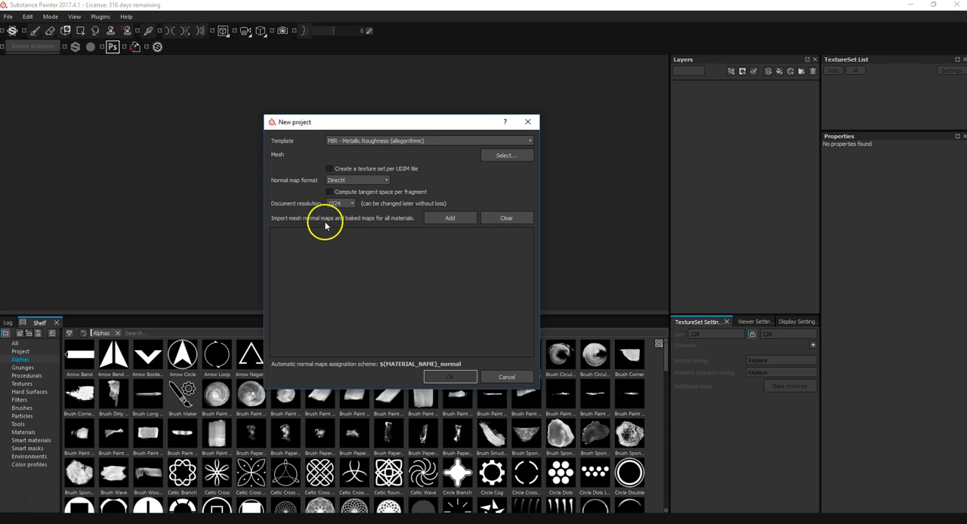
# Step: Load spaceship_base.FBX from the spaceship folder as the project mesh and create the project
pyautogui.click(505, 155)
pyautogui.click(381, 199)
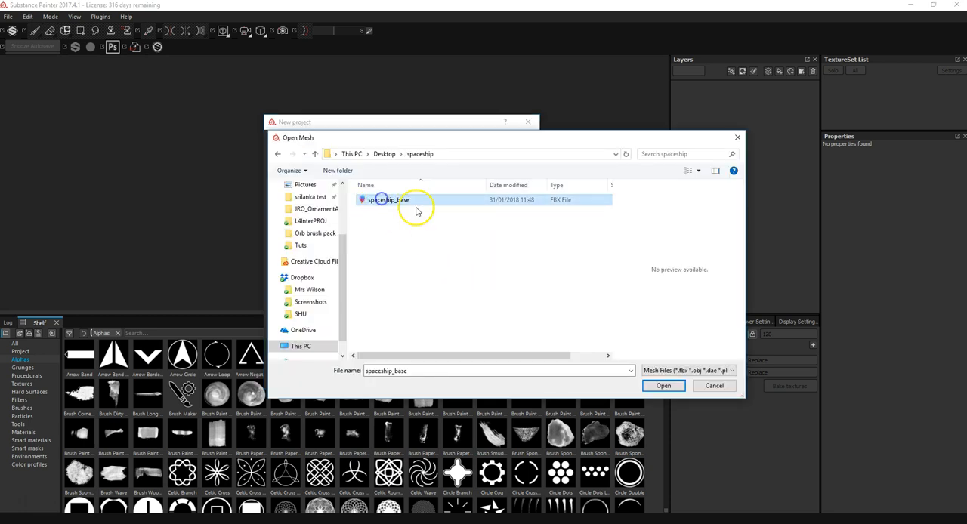
pyautogui.click(663, 386)
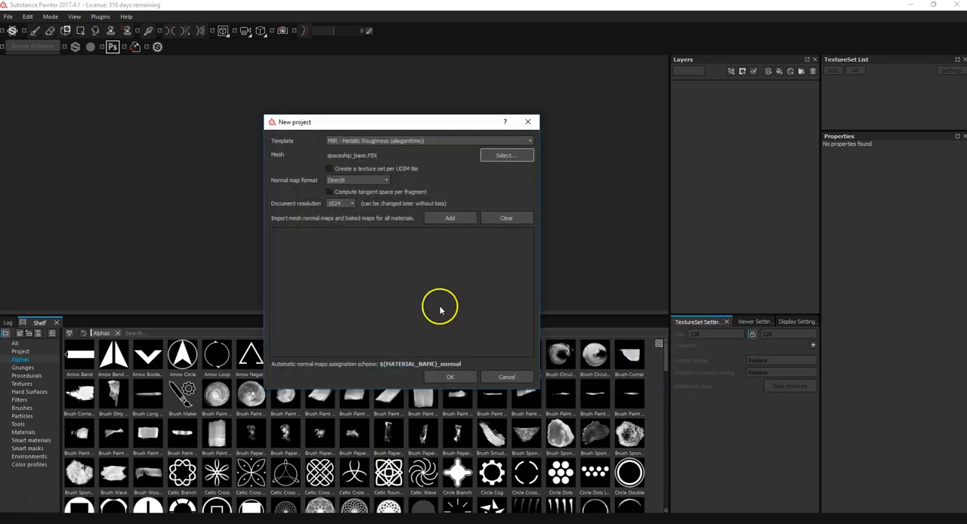
pyautogui.click(449, 378)
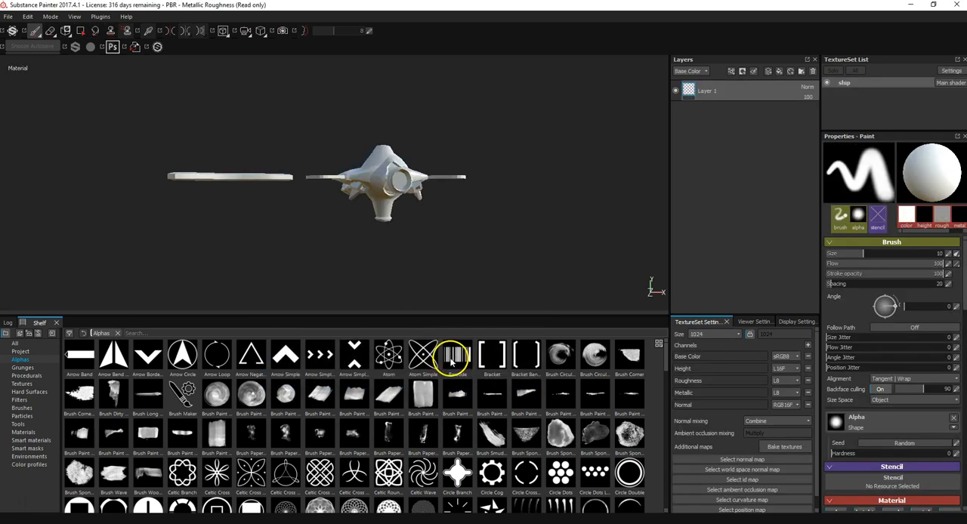
# Step: Inspect the imported ship from several angles and reduce the shelf's height to enlarge the 3D viewport
pyautogui.keyDown('alt'); pyautogui.moveTo(477, 207); pyautogui.dragTo(451, 284); pyautogui.keyUp('alt')
pyautogui.keyDown('alt'); pyautogui.moveTo(448, 281); pyautogui.dragTo(458, 374, button='right'); pyautogui.keyUp('alt')
pyautogui.moveTo(468, 310)
pyautogui.keyDown('alt'); pyautogui.mouseDown()
pyautogui.moveTo(491, 304)
pyautogui.moveTo(449, 255)
pyautogui.moveTo(302, 227)
pyautogui.moveTo(158, 217)
pyautogui.moveTo(127, 285)
pyautogui.moveTo(212, 320)
pyautogui.moveTo(363, 272)
pyautogui.moveTo(522, 290)
pyautogui.moveTo(546, 147)
pyautogui.moveTo(507, 167)
pyautogui.moveTo(490, 277)
pyautogui.moveTo(456, 220)
pyautogui.mouseUp(); pyautogui.keyUp('alt')
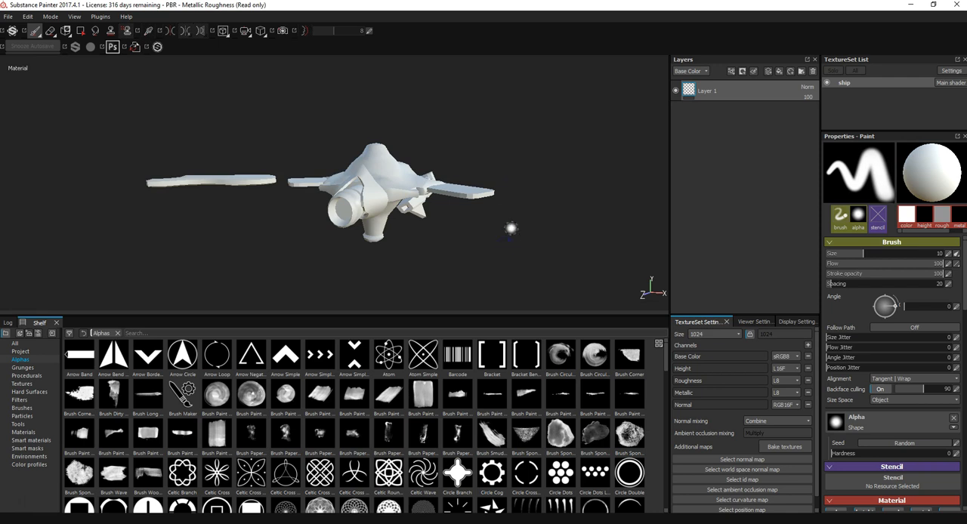
pyautogui.moveTo(519, 189)
pyautogui.keyDown('alt'); pyautogui.mouseDown()
pyautogui.moveTo(489, 208)
pyautogui.moveTo(484, 235)
pyautogui.mouseUp(); pyautogui.keyUp('alt')
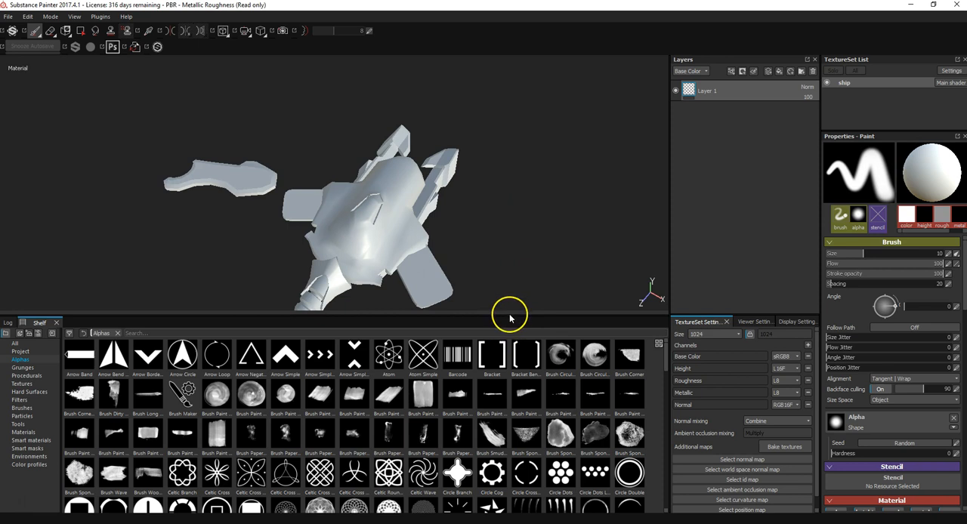
pyautogui.moveTo(510, 321); pyautogui.dragTo(510, 392)
# Step: Examine the ship and its UV layout in the split, 3D-only and 2D-only views, and inspect the model from several angles in 3D
pyautogui.press('F1')
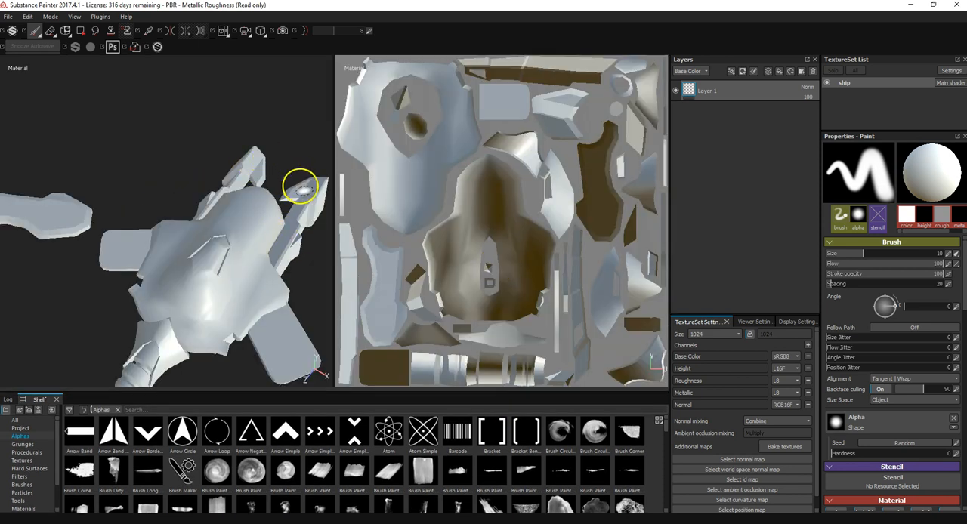
pyautogui.keyDown('alt'); pyautogui.moveTo(263, 254); pyautogui.dragTo(274, 86); pyautogui.keyUp('alt')
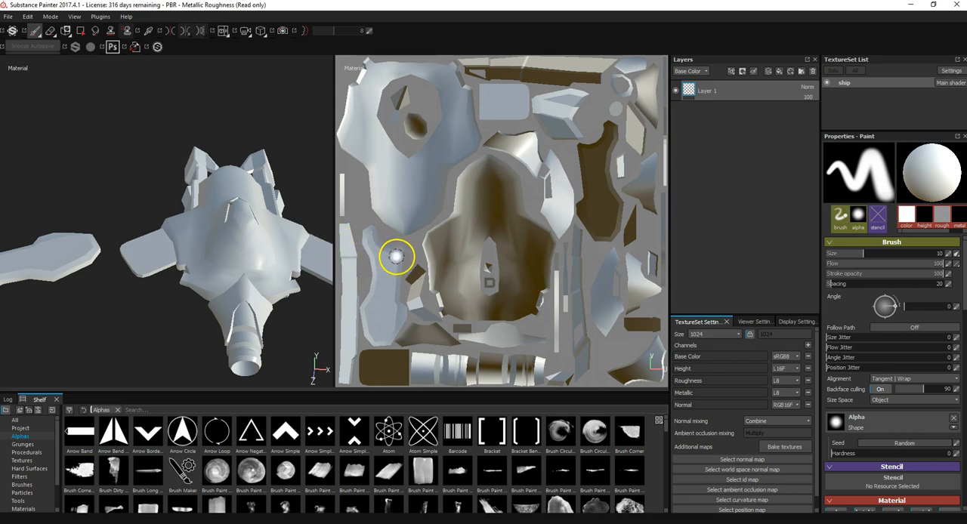
pyautogui.press('F2')
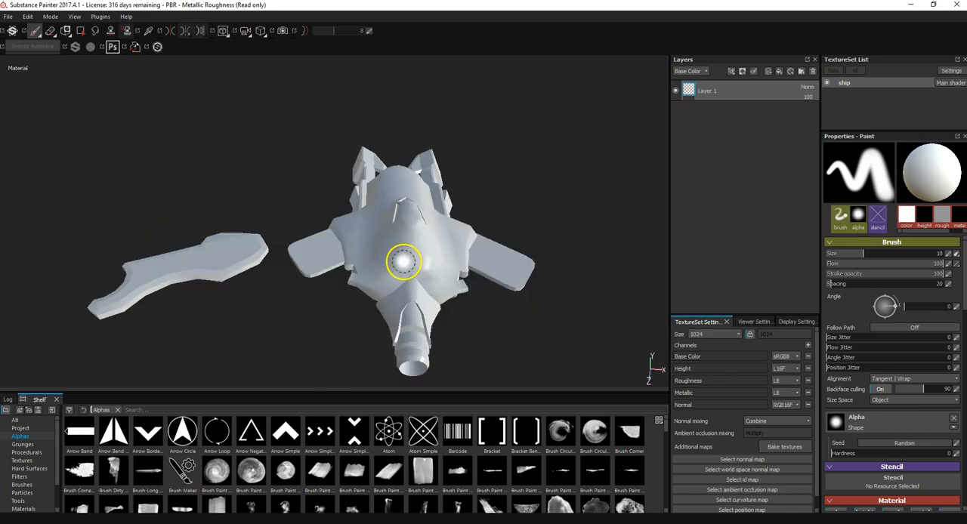
pyautogui.press('F3')
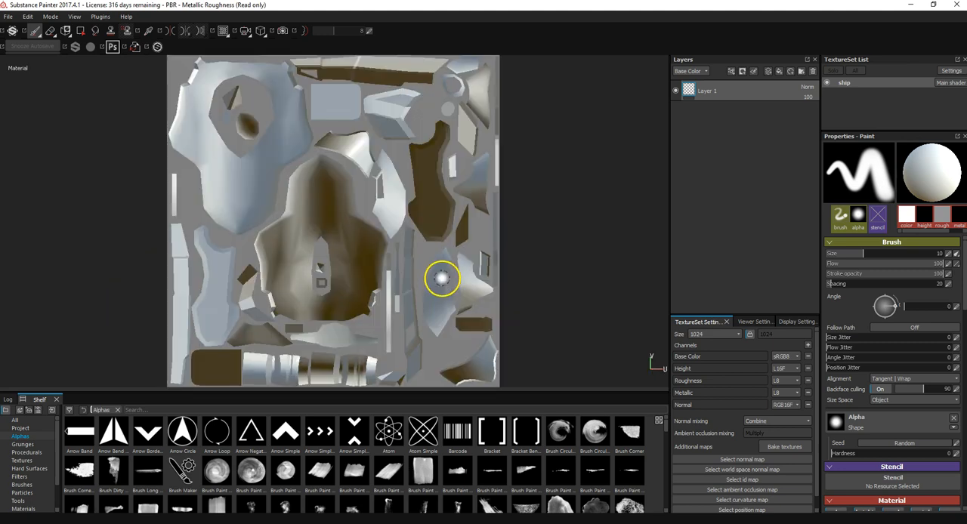
pyautogui.press('F1')
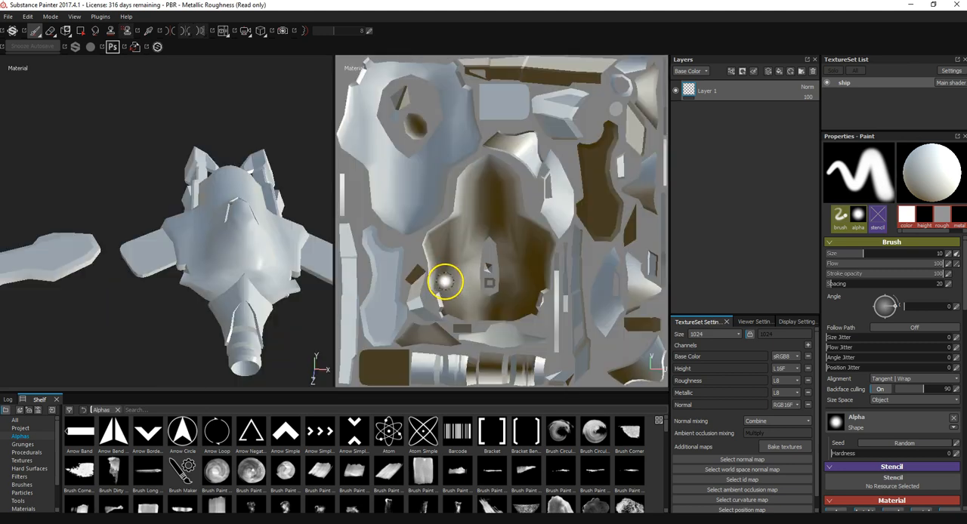
pyautogui.press('F2')
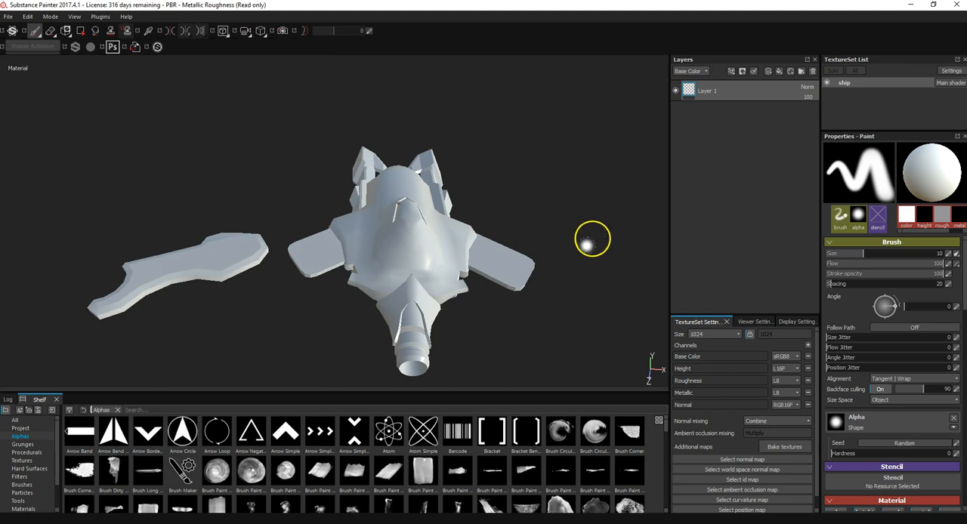
pyautogui.moveTo(590, 219)
pyautogui.keyDown('alt'); pyautogui.mouseDown()
pyautogui.moveTo(410, 287)
pyautogui.moveTo(419, 161)
pyautogui.moveTo(495, 316)
pyautogui.moveTo(440, 156)
pyautogui.moveTo(468, 197)
pyautogui.moveTo(507, 211)
pyautogui.moveTo(498, 221)
pyautogui.mouseUp(); pyautogui.keyUp('alt')
pyautogui.keyDown('alt'); pyautogui.moveTo(435, 211); pyautogui.dragTo(433, 173, button='middle'); pyautogui.keyUp('alt')
pyautogui.keyDown('alt'); pyautogui.moveTo(507, 221); pyautogui.dragTo(496, 181, button='right'); pyautogui.keyUp('alt')
pyautogui.moveTo(496, 180)
pyautogui.keyDown('alt'); pyautogui.mouseDown()
pyautogui.moveTo(524, 285)
pyautogui.moveTo(514, 294)
pyautogui.moveTo(592, 259)
pyautogui.moveTo(617, 166)
pyautogui.moveTo(533, 274)
pyautogui.moveTo(237, 274)
pyautogui.moveTo(158, 325)
pyautogui.moveTo(260, 224)
pyautogui.moveTo(461, 300)
pyautogui.moveTo(557, 267)
pyautogui.moveTo(671, 303)
pyautogui.moveTo(604, 310)
pyautogui.mouseUp(); pyautogui.keyUp('alt')
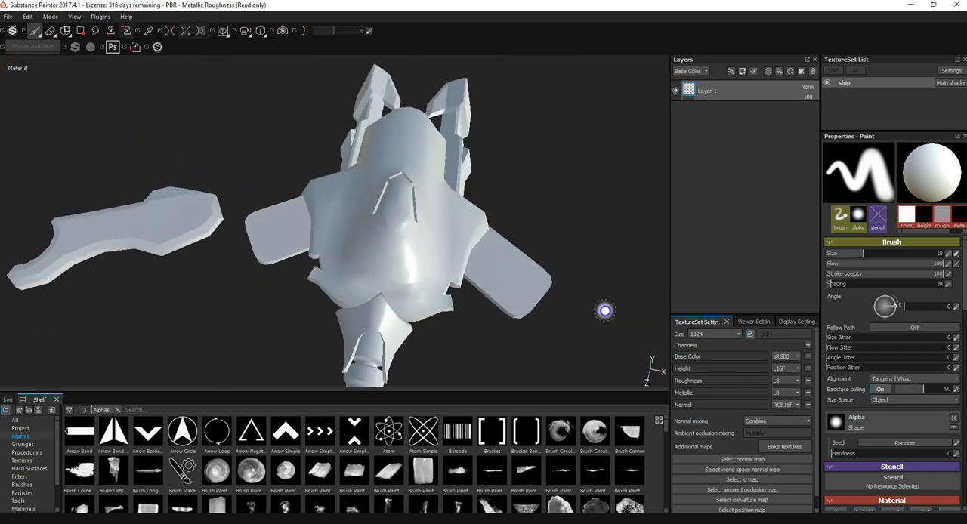